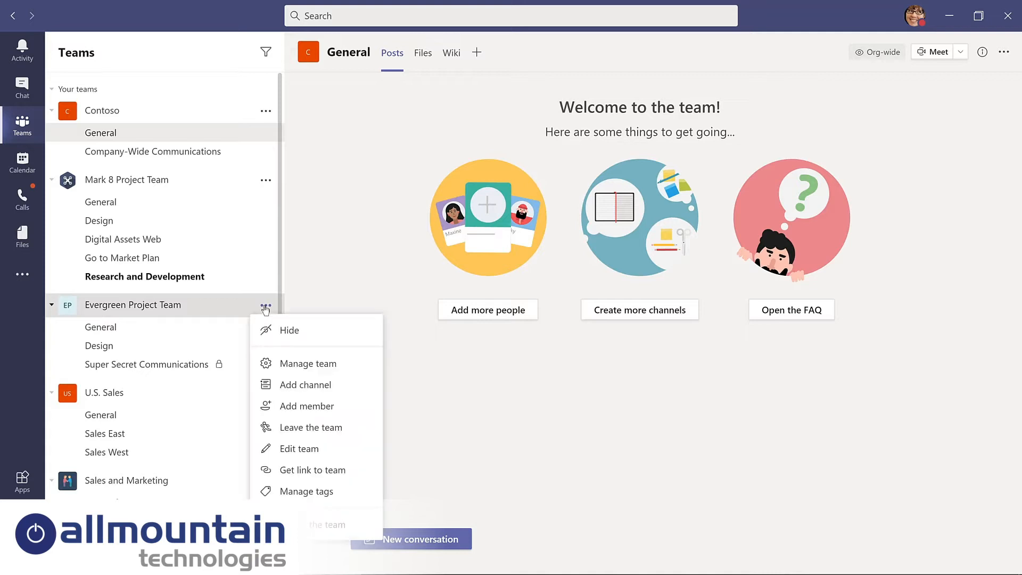
# Step: Open the management page of the Evergreen Project Team and expand its list of members and guests
pyautogui.click(290, 365)
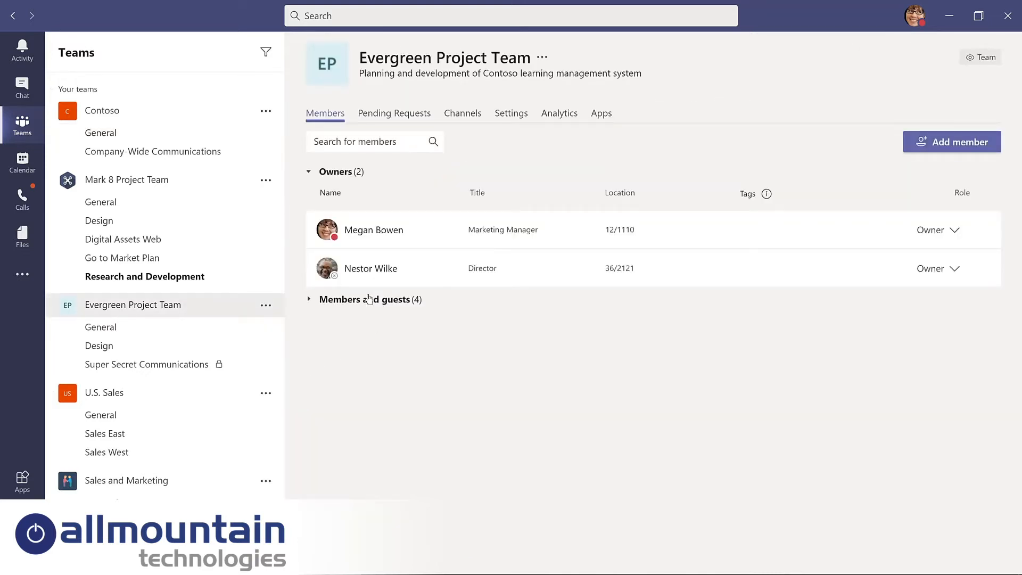
pyautogui.click(364, 302)
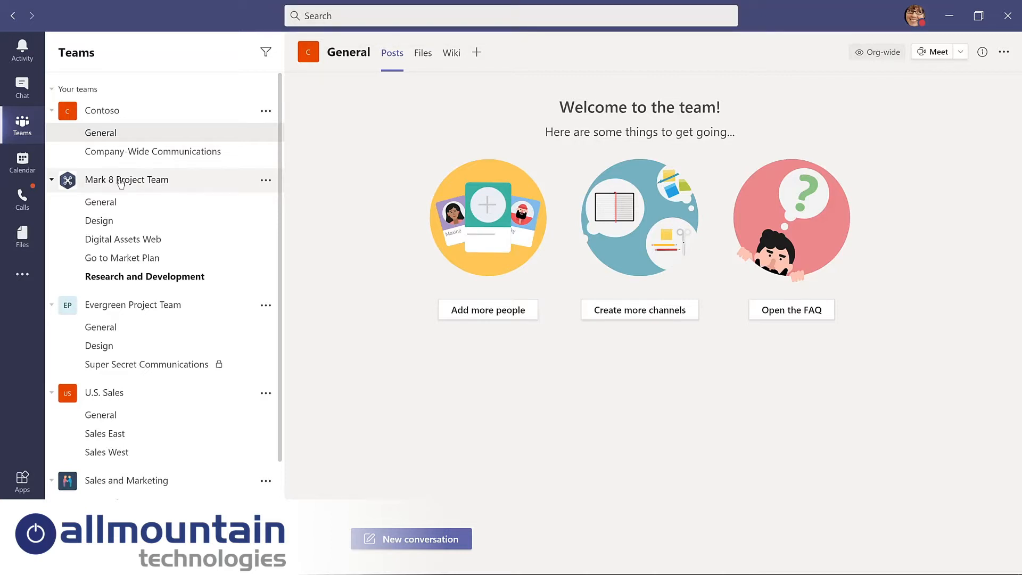
# Step: Search for "marketing", review the people and file results, and open the file filters
pyautogui.click(336, 13)
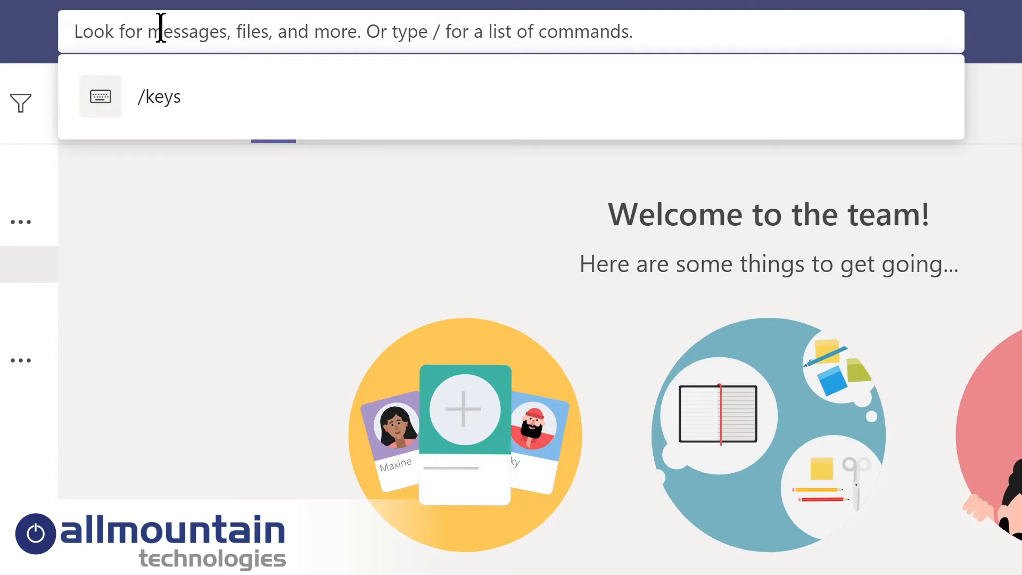
pyautogui.write('marketing')
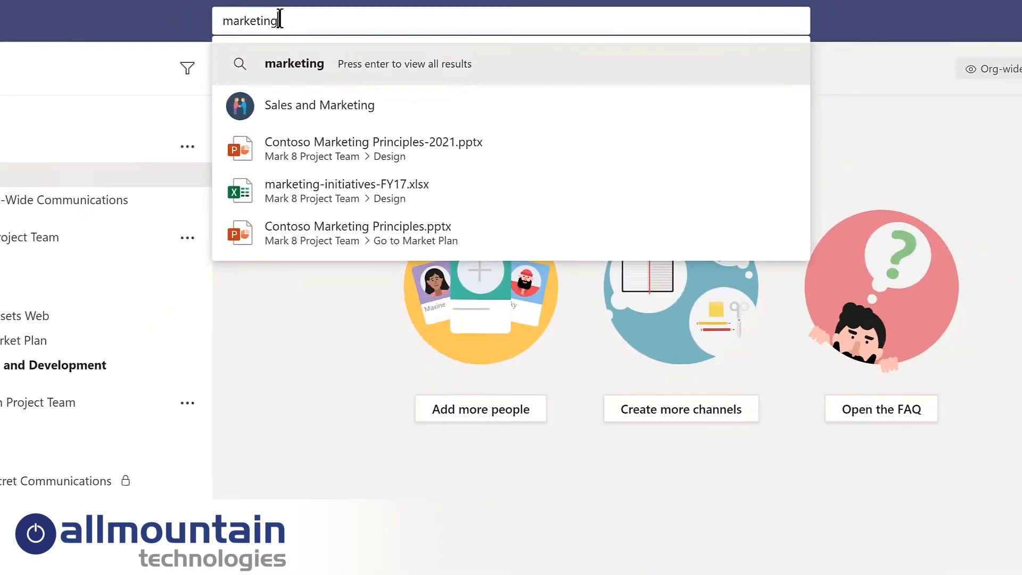
pyautogui.press('Return')
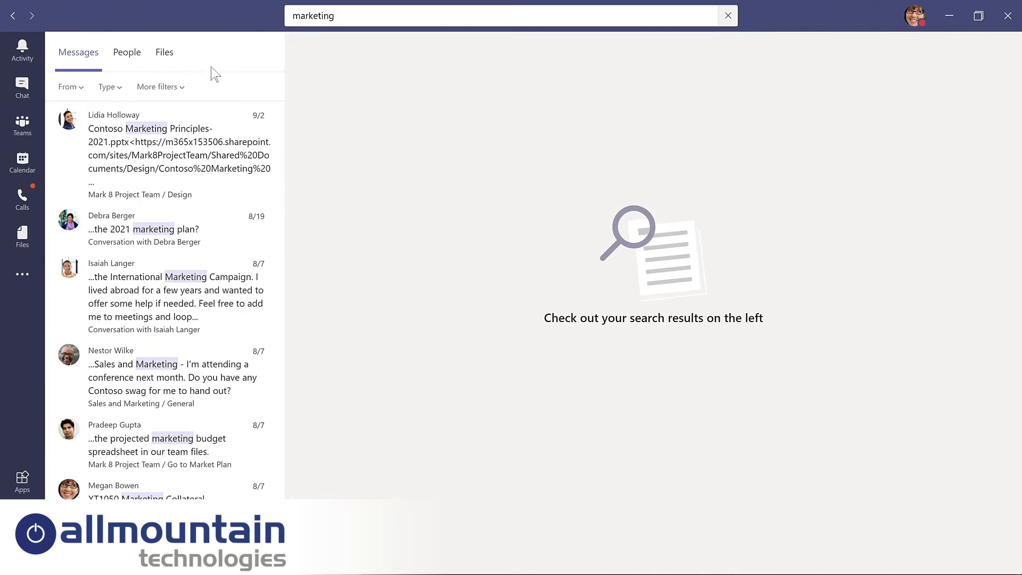
pyautogui.click(128, 53)
pyautogui.click(164, 53)
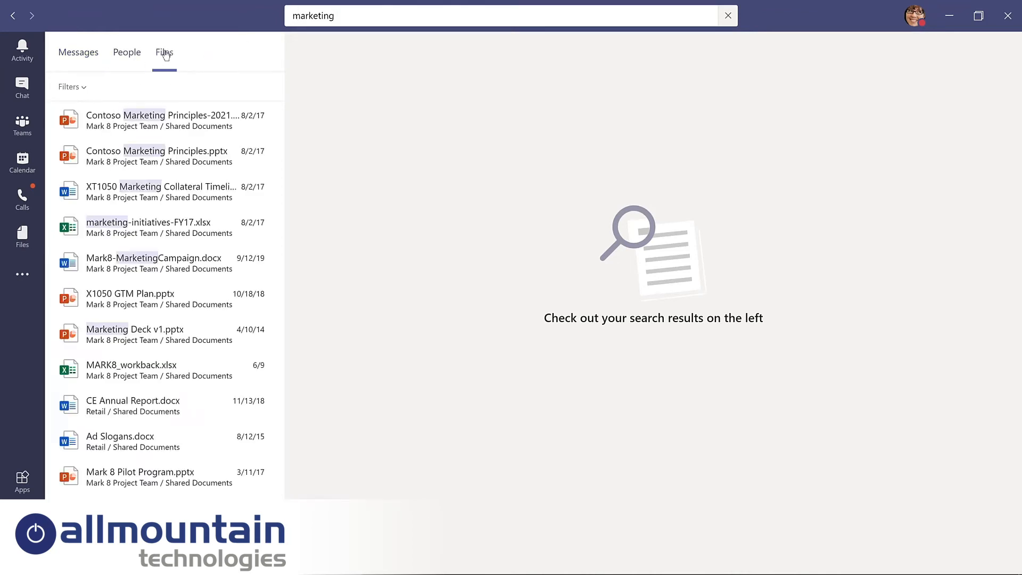
pyautogui.click(83, 87)
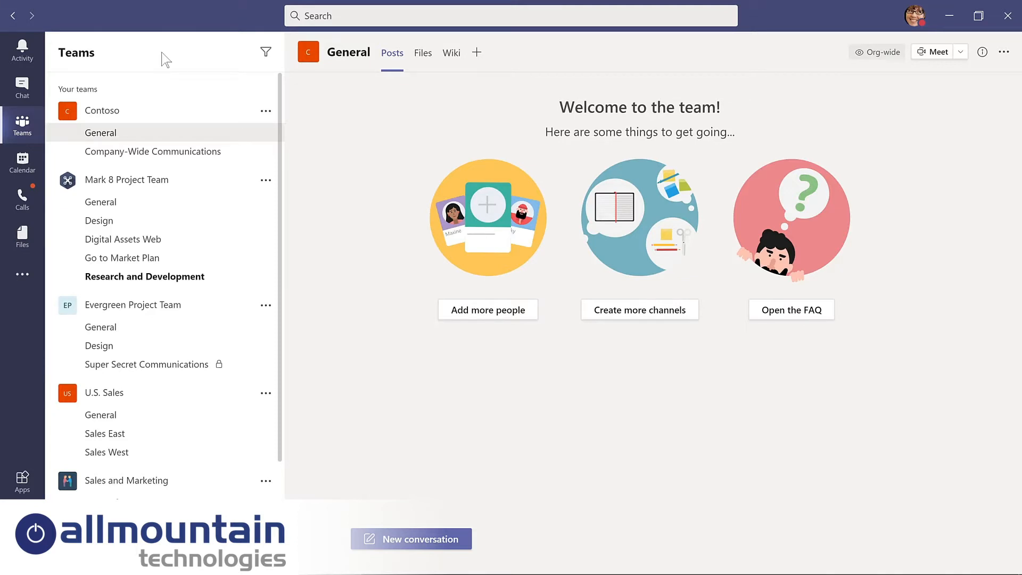
# Step: Run the /keys command to view the list of keyboard shortcuts, and close the list
pyautogui.hotkey('ctrl', 'e')
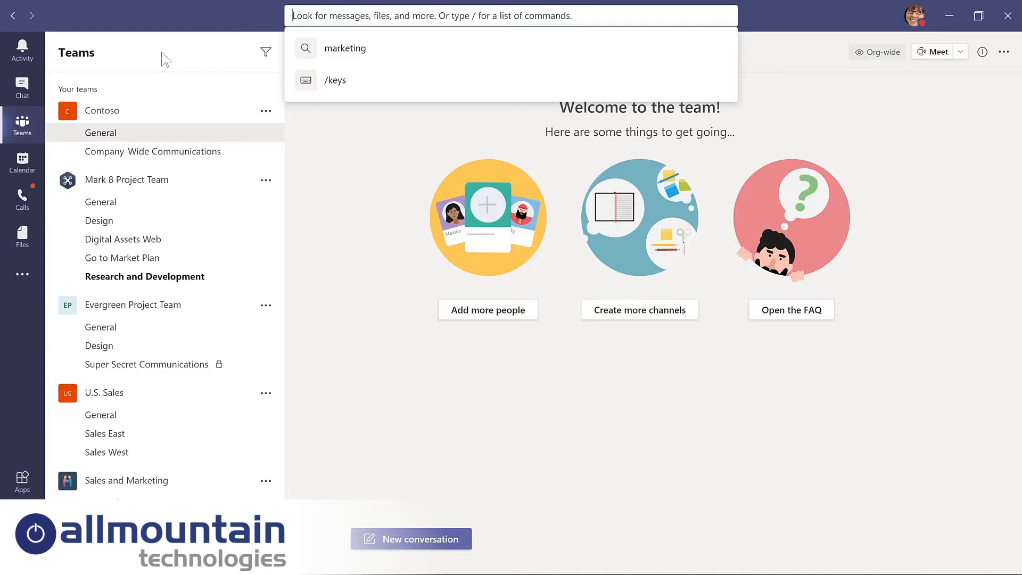
pyautogui.write('/keys')
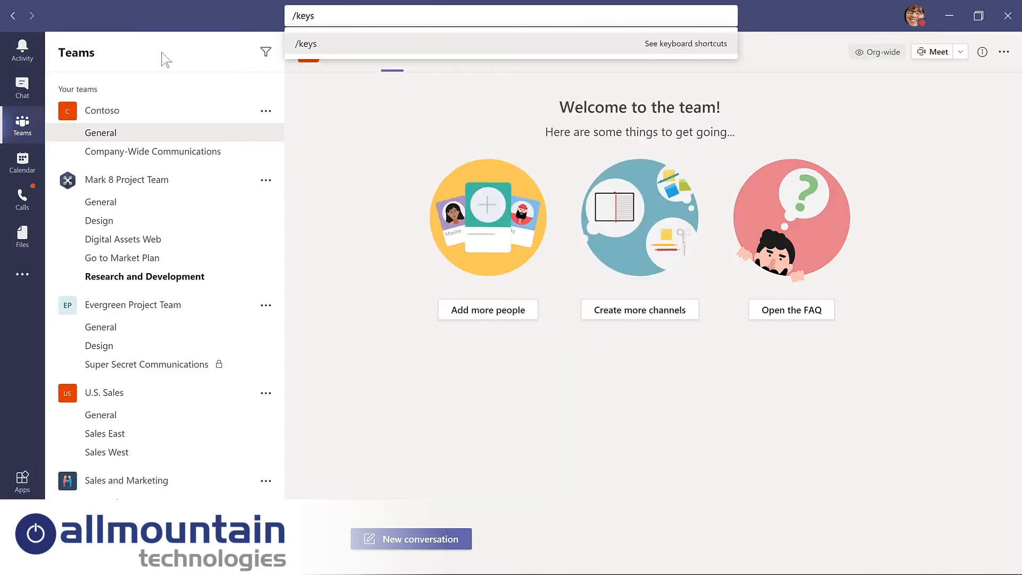
pyautogui.press('Return')
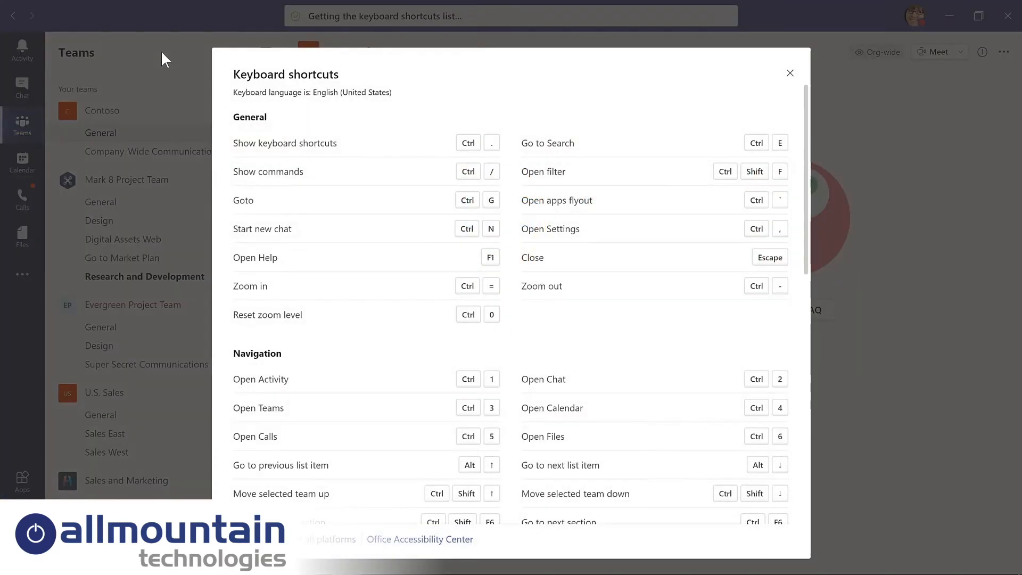
pyautogui.press('Escape')
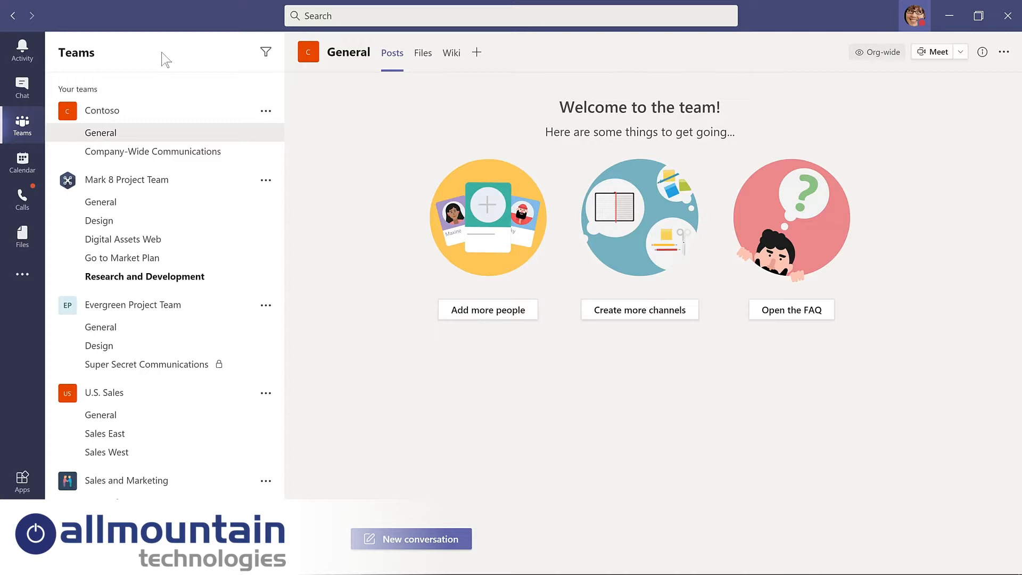
# Step: Run the /what command to see what's new in Teams
pyautogui.hotkey('ctrl', '/')
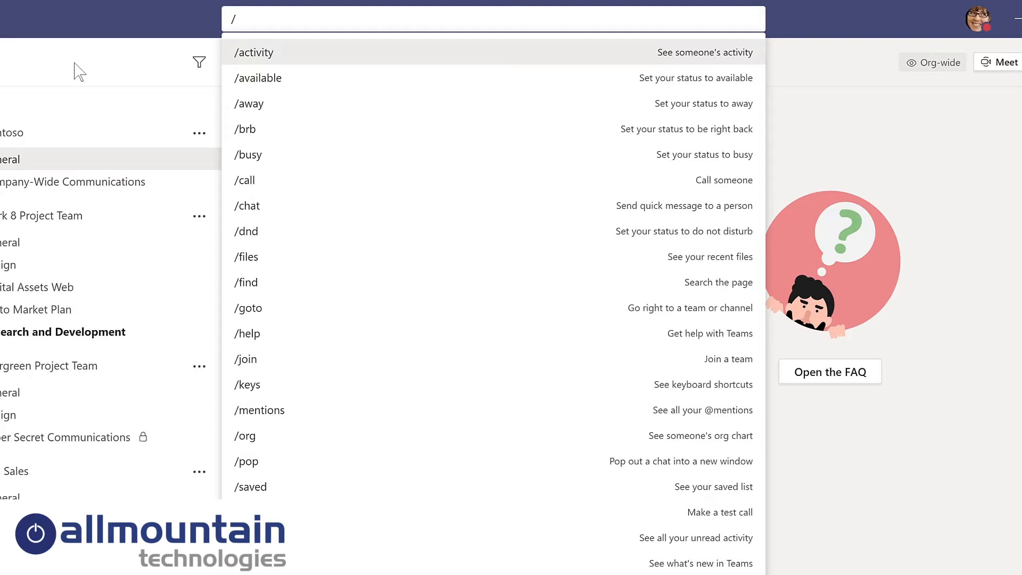
pyautogui.write('what')
pyautogui.press('Return')
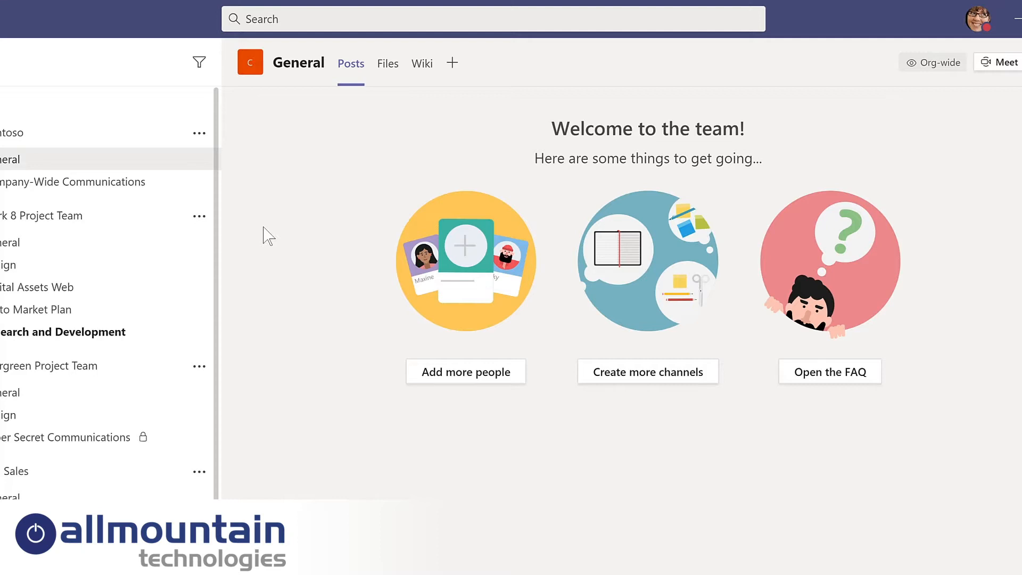
# Step: Use the /files command to open the recent file Usability Testing Priorities.docx
pyautogui.write('/')
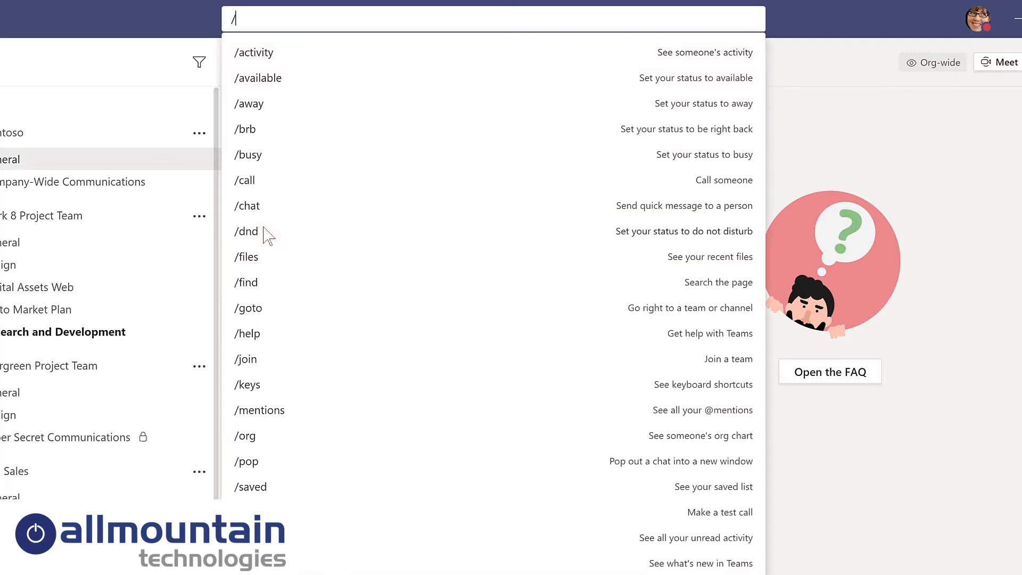
pyautogui.click(256, 255)
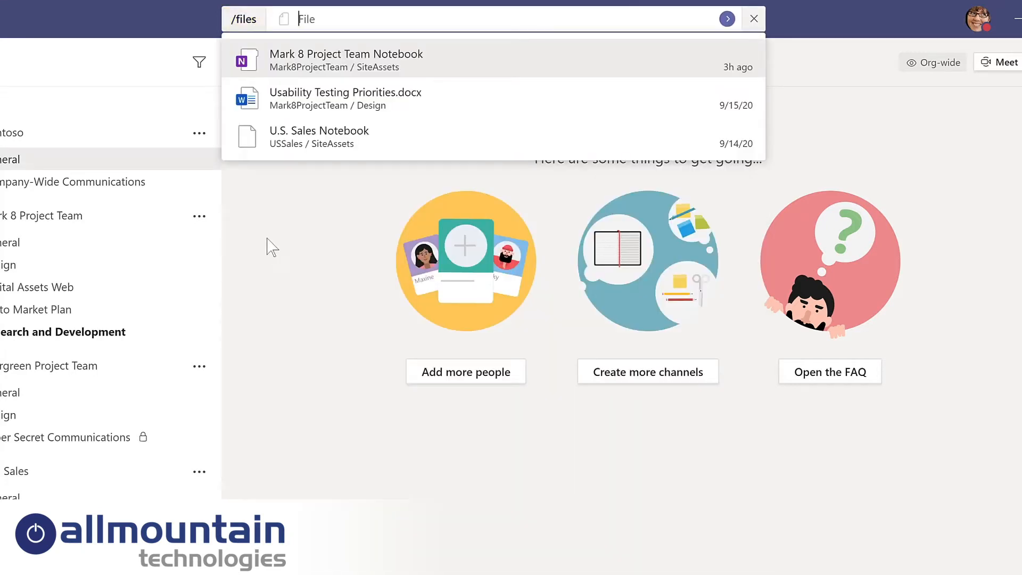
pyautogui.click(331, 105)
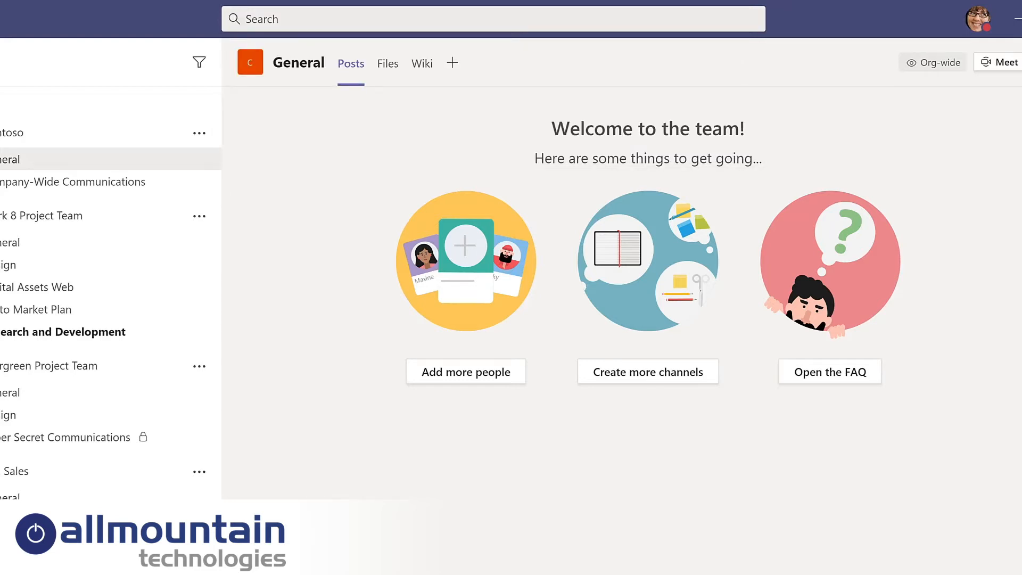
# Step: Set the status to available with the /available command
pyautogui.hotkey('ctrl', '/')
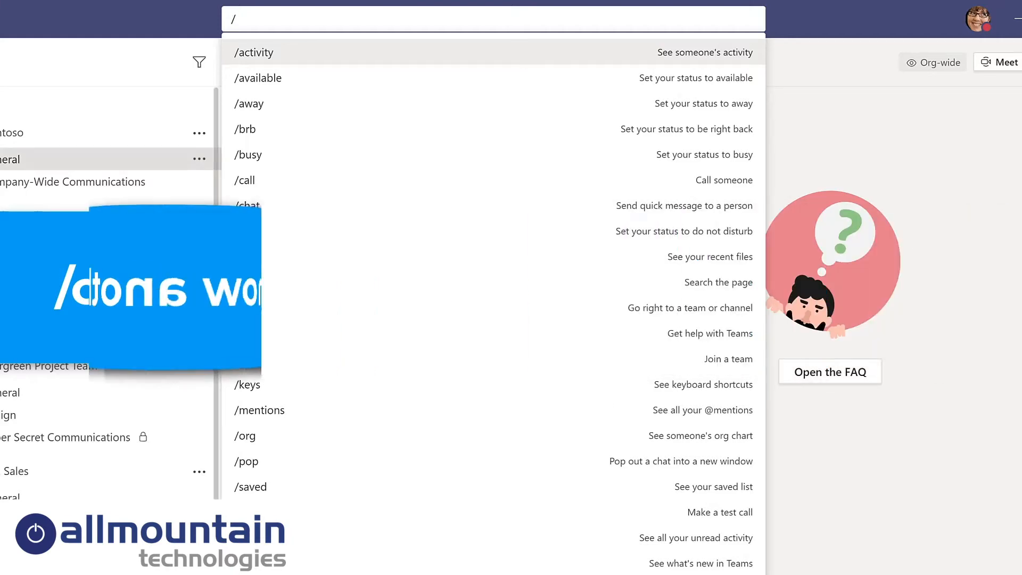
pyautogui.click(267, 83)
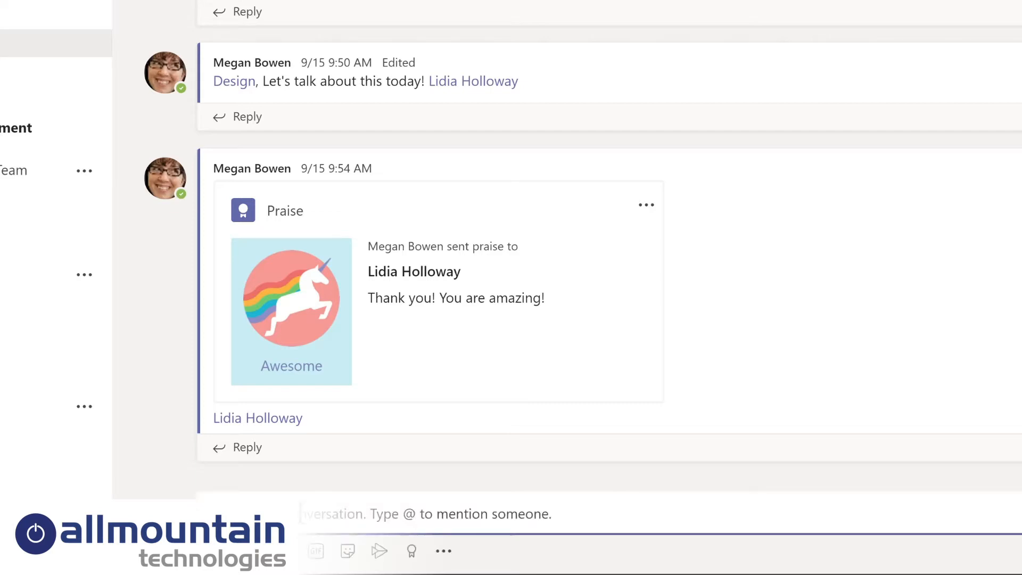
pyautogui.write('@')
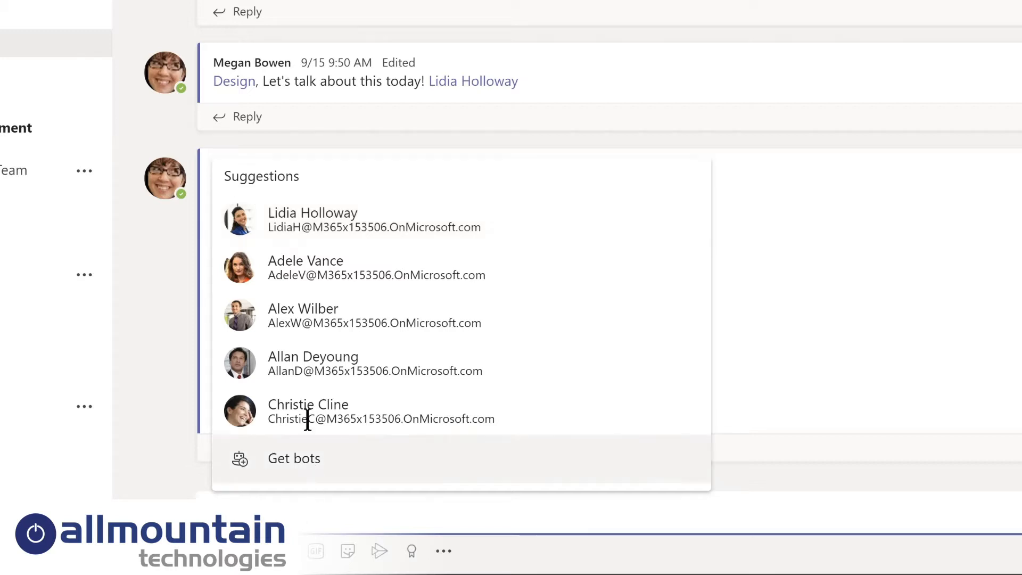
pyautogui.click(303, 228)
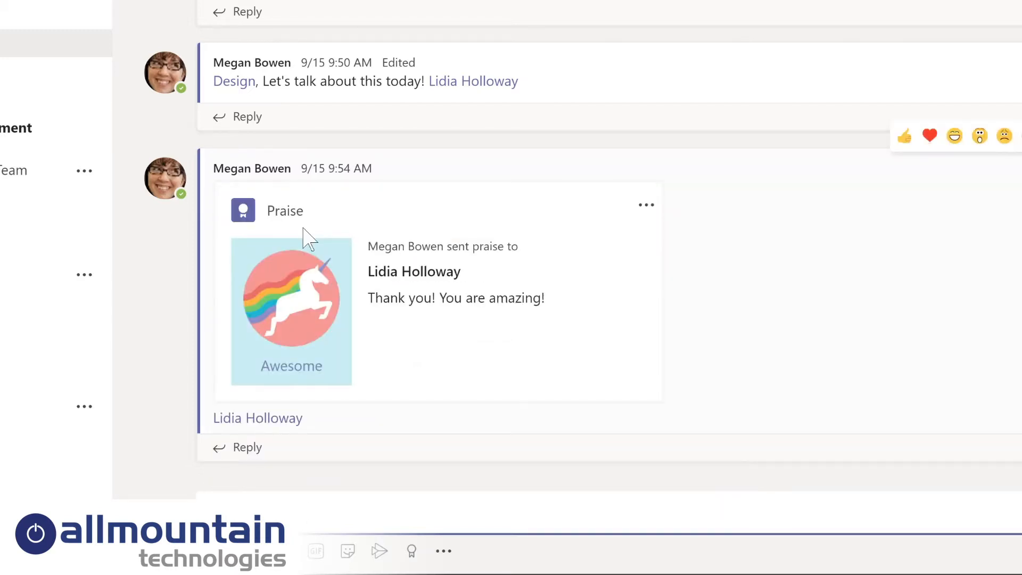
pyautogui.write('please share an update on your conversation with the s')
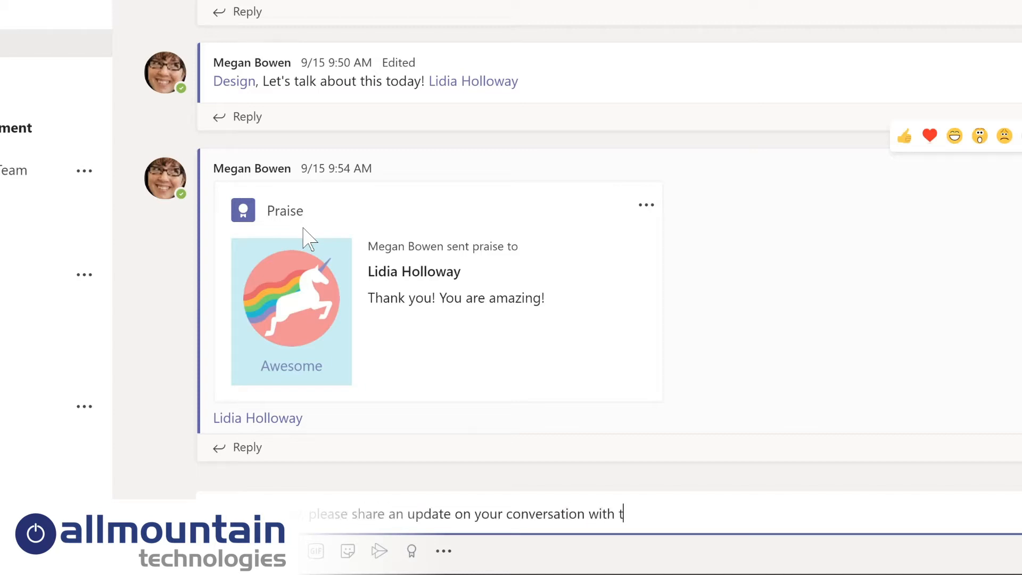
pyautogui.write('ales team.')
pyautogui.press('Return')
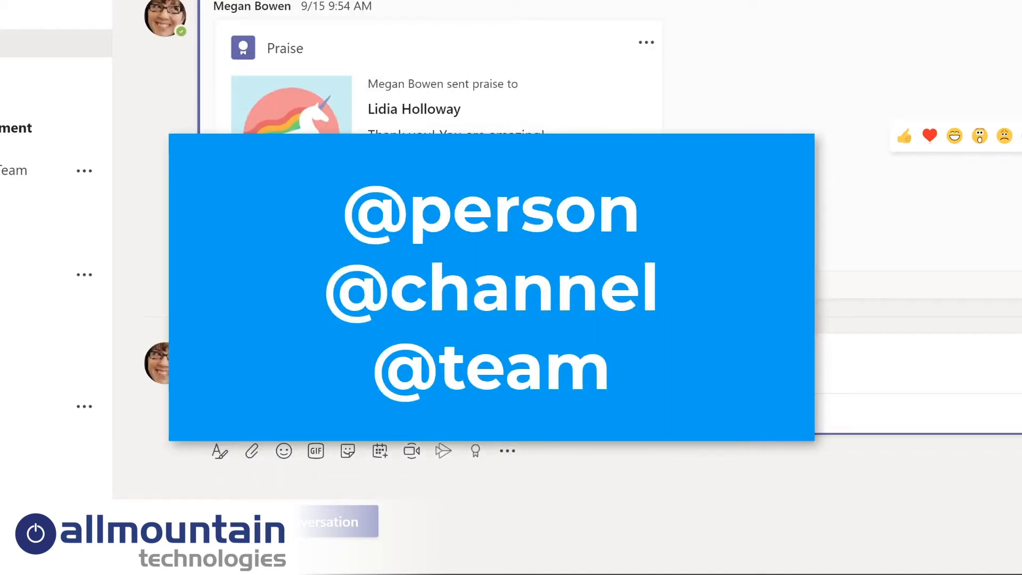
pyautogui.click(312, 520)
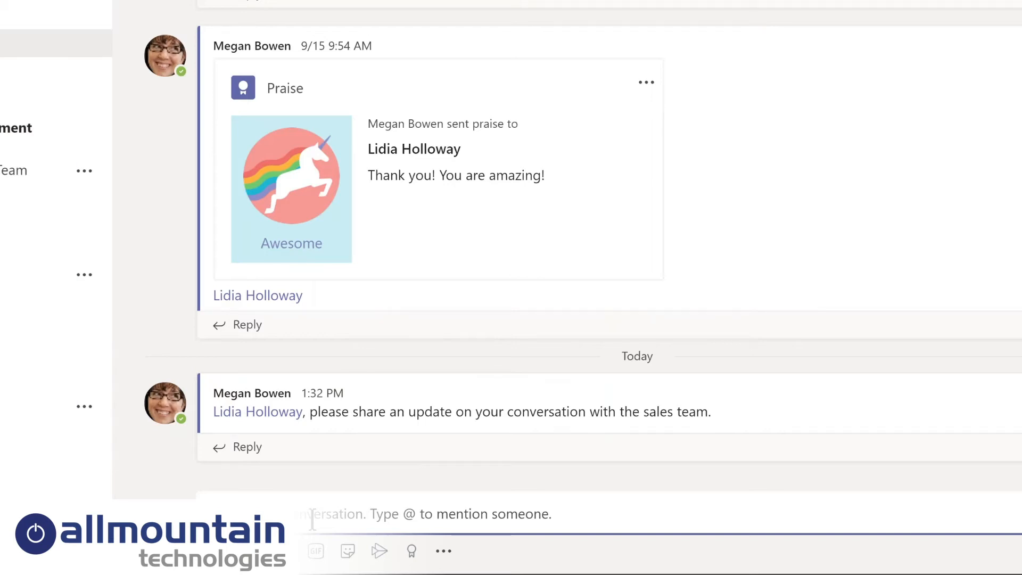
pyautogui.write('@De')
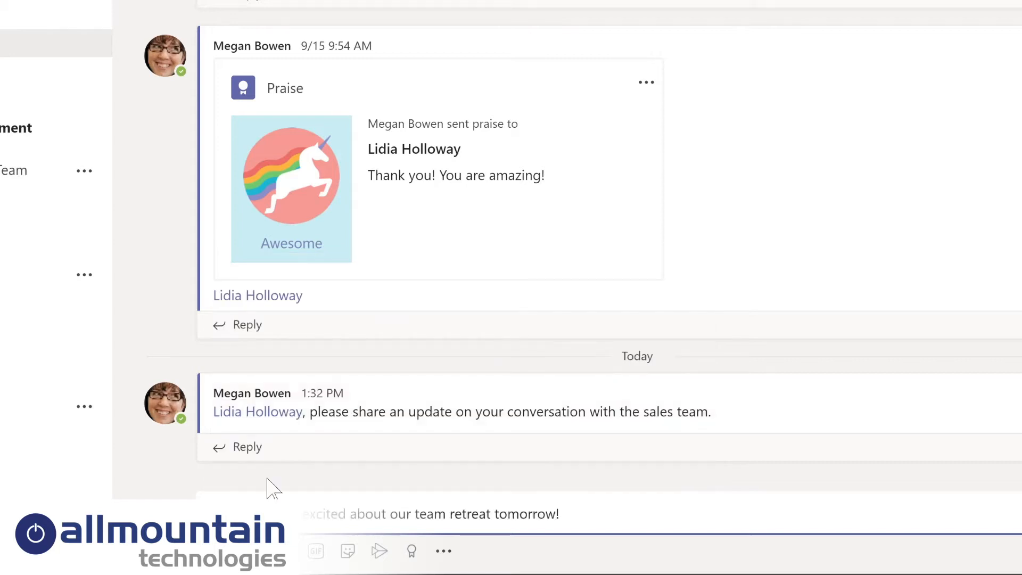
pyautogui.press('Return')
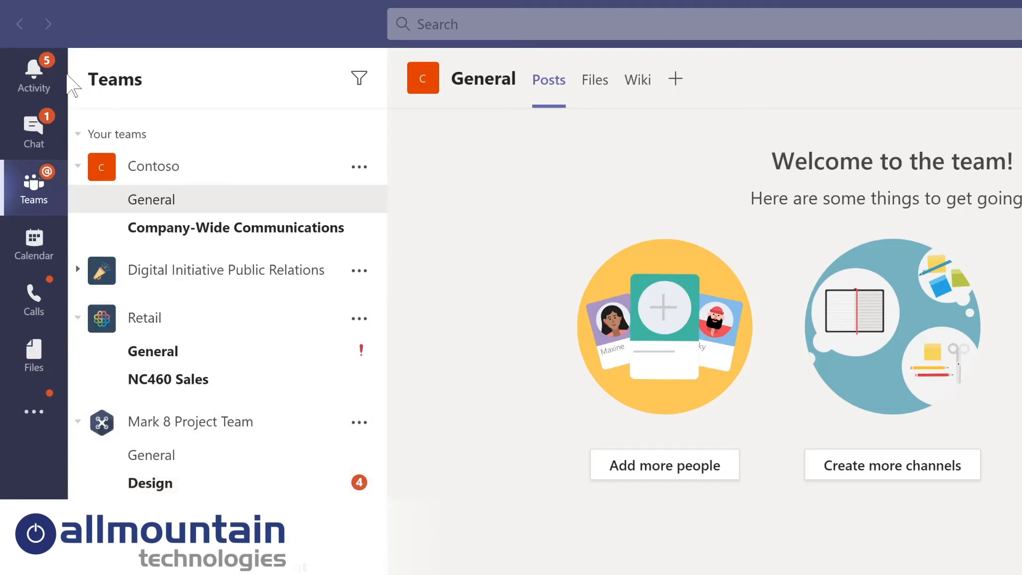
pyautogui.click(37, 75)
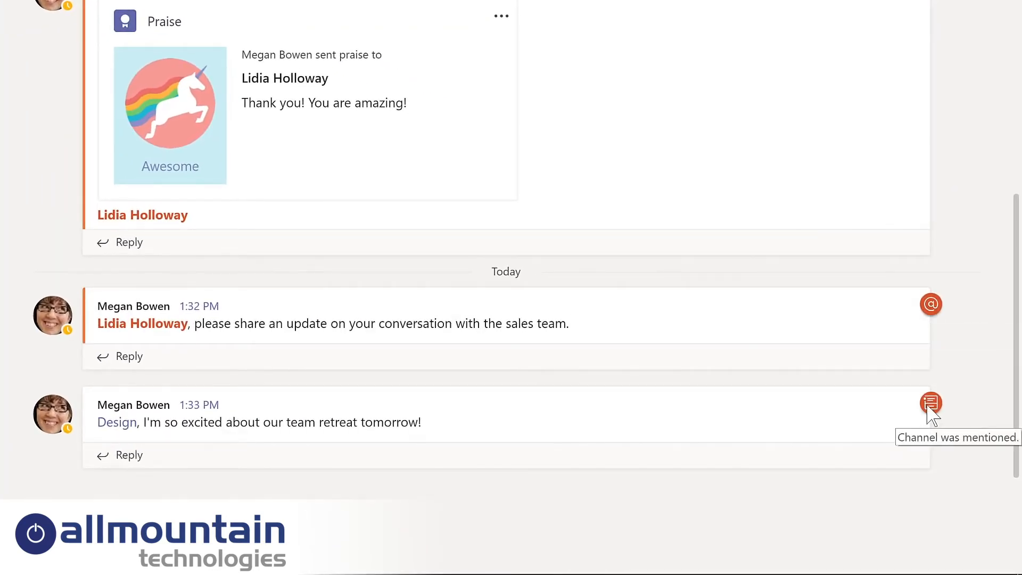
pyautogui.click(119, 459)
pyautogui.write('Ya')
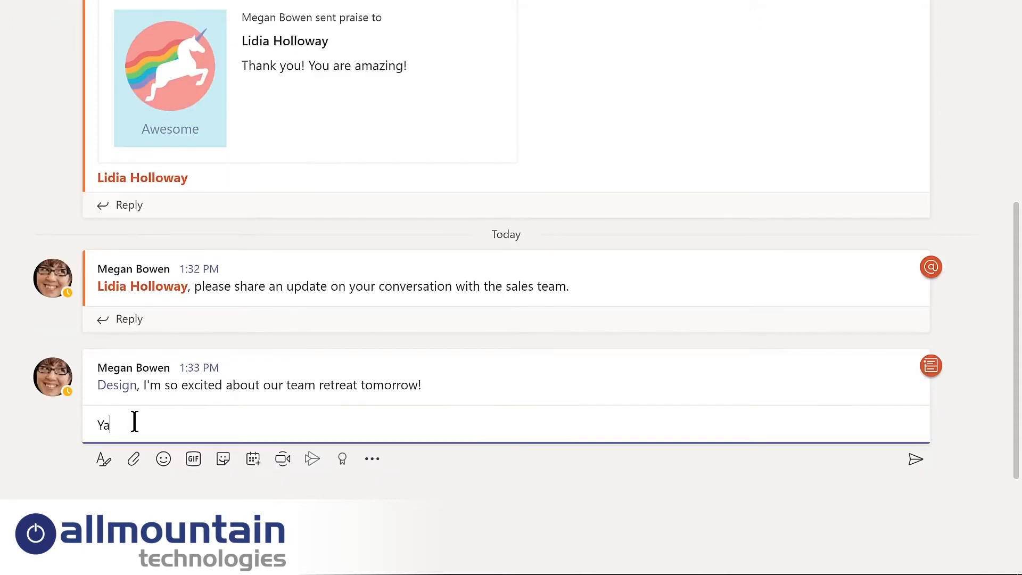
pyautogui.write("y! I'm looking forward to working with the @m")
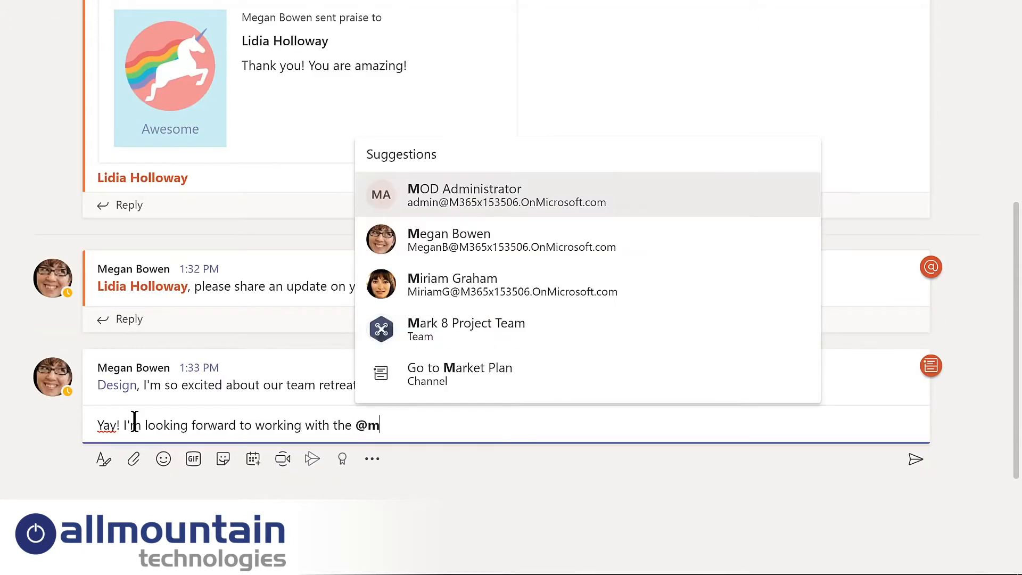
pyautogui.click(464, 326)
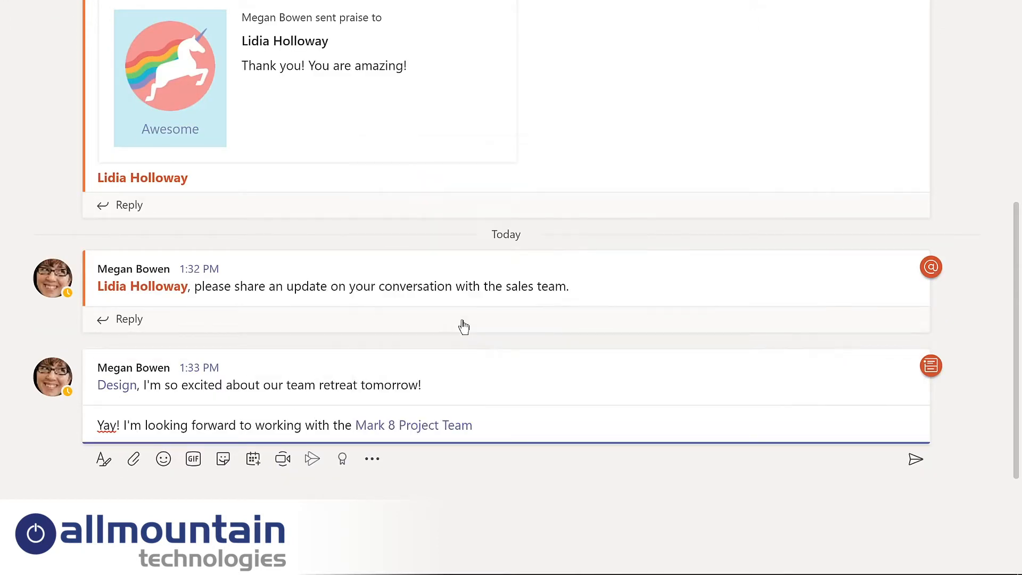
pyautogui.press('Return')
pyautogui.moveTo(933, 373)
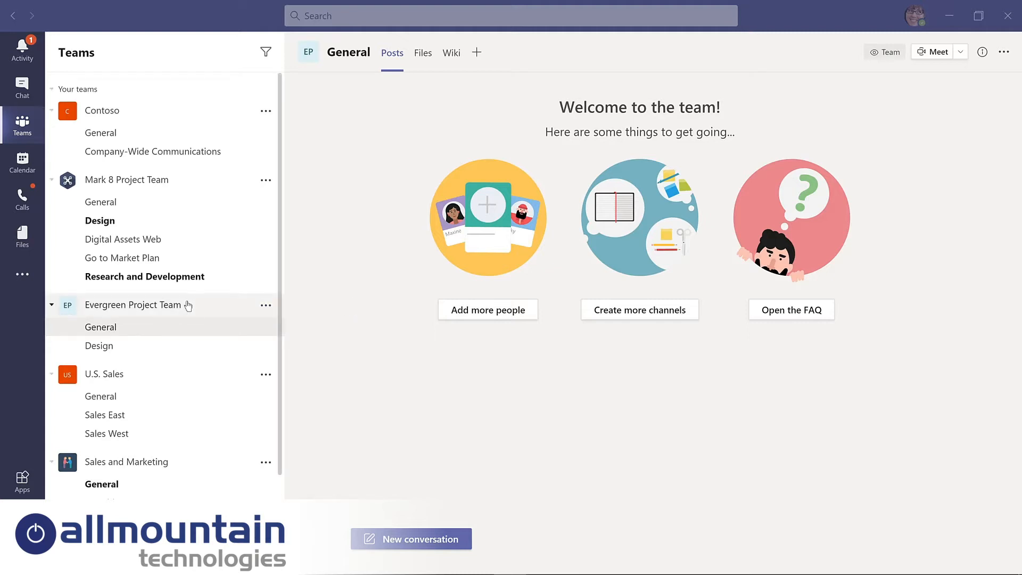
# Step: Rename the Evergreen Project Team as "Evergreen LMS Project Team"
pyautogui.click(265, 307)
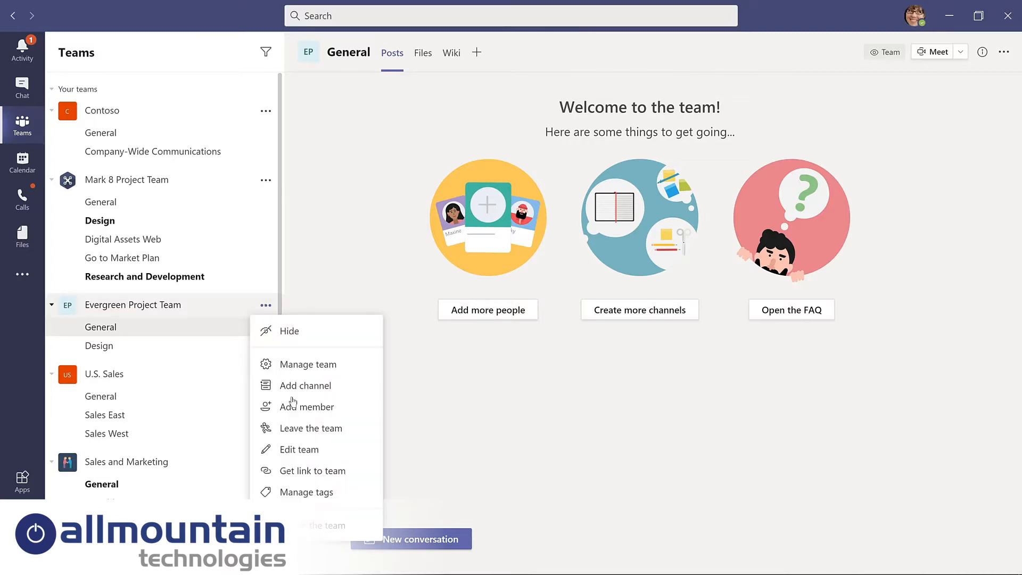
pyautogui.click(291, 454)
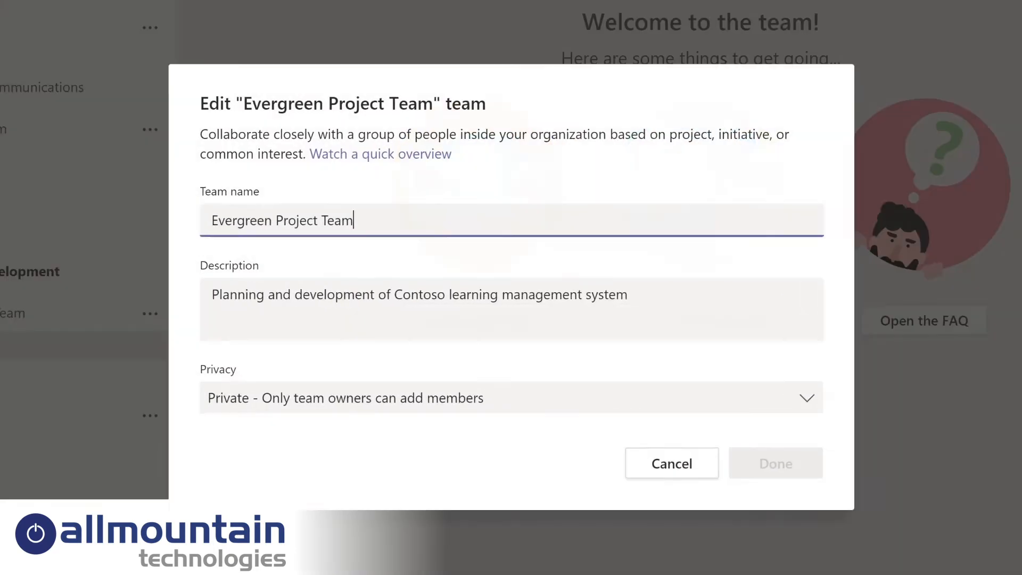
pyautogui.click(352, 241)
pyautogui.write('LMS Project Team')
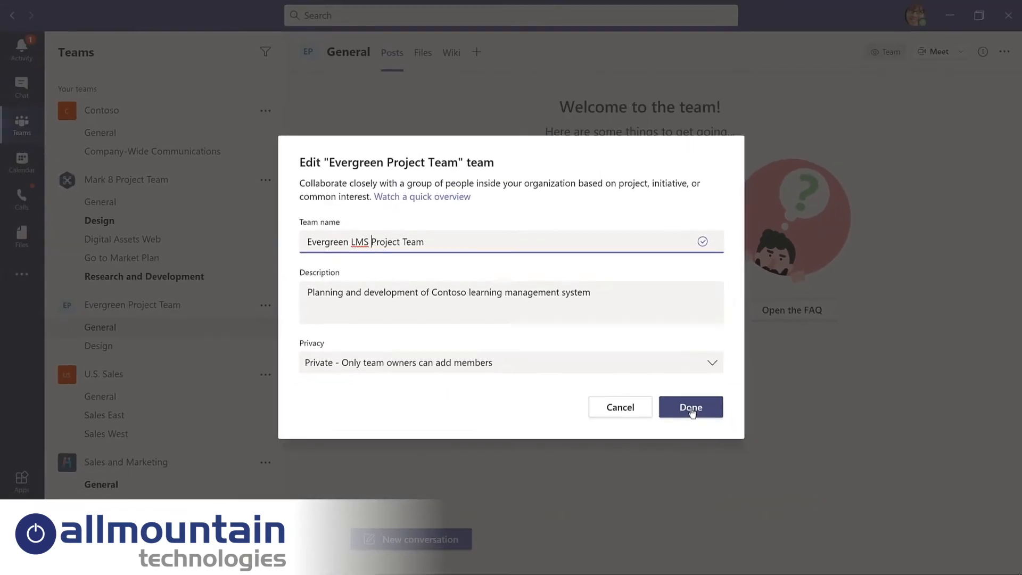
pyautogui.click(743, 446)
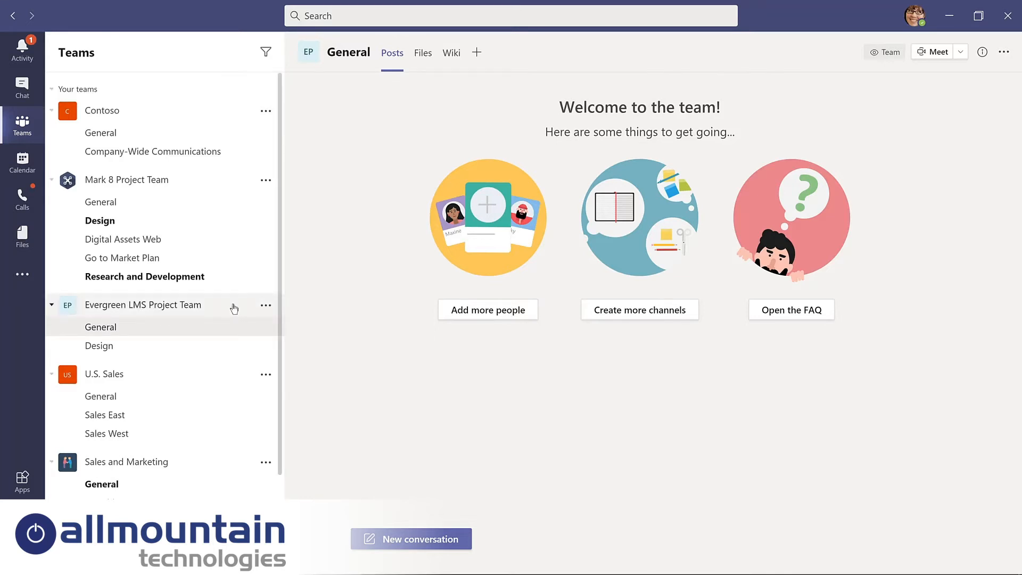
# Step: Add the Product Manager found by searching "lid" to the Evergreen LMS Project Team as a member
pyautogui.click(265, 306)
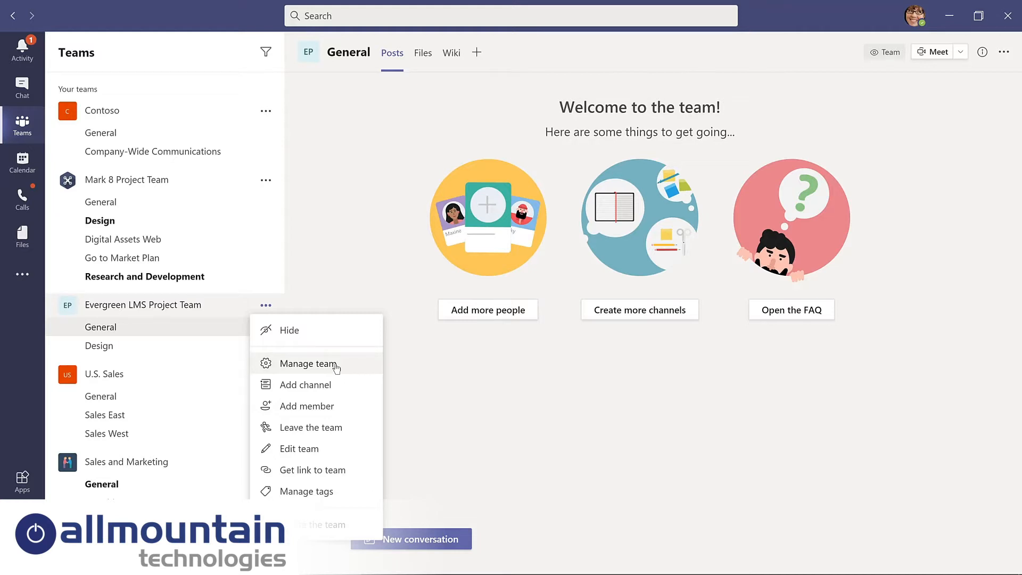
pyautogui.click(335, 365)
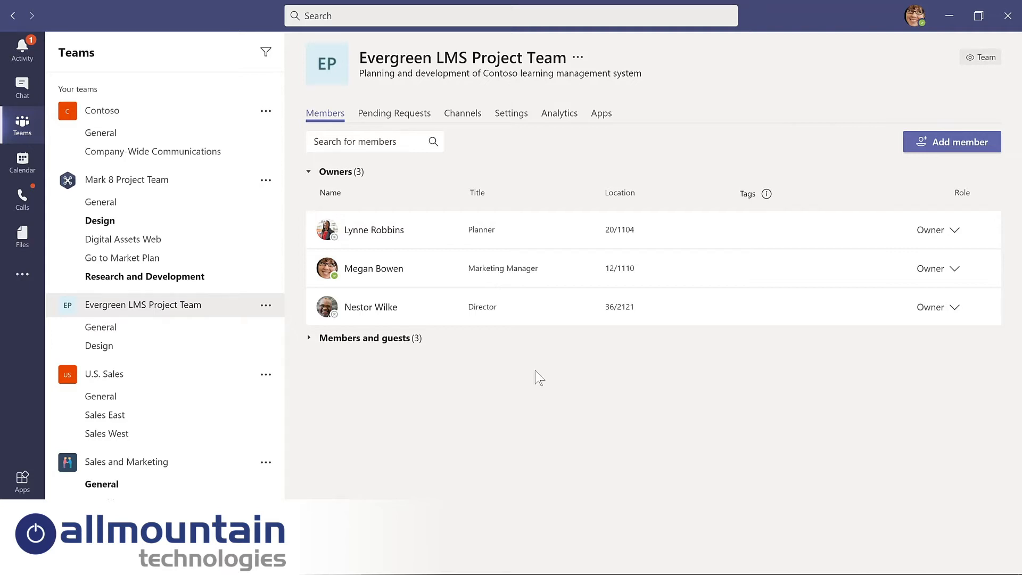
pyautogui.click(952, 144)
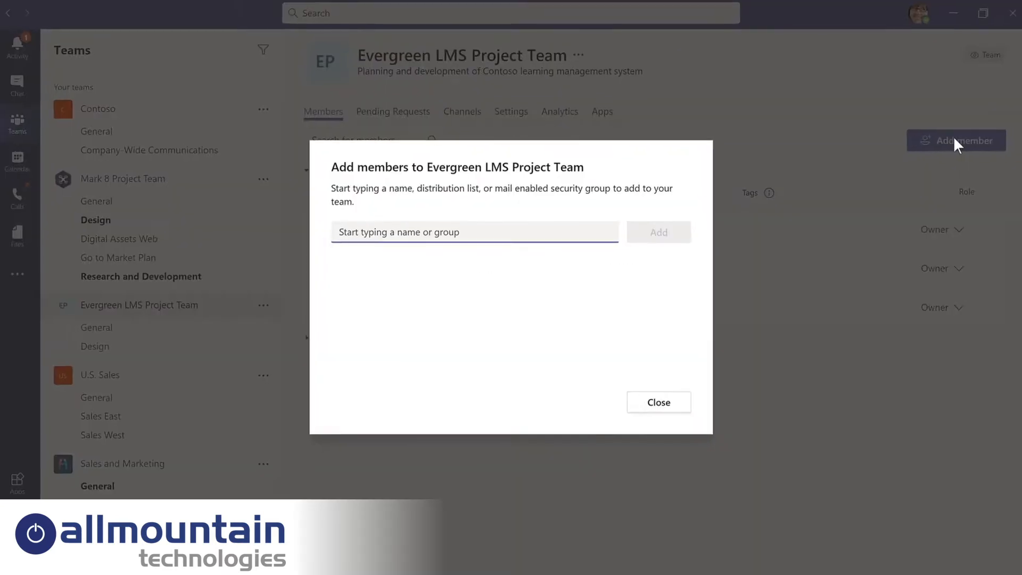
pyautogui.write('l')
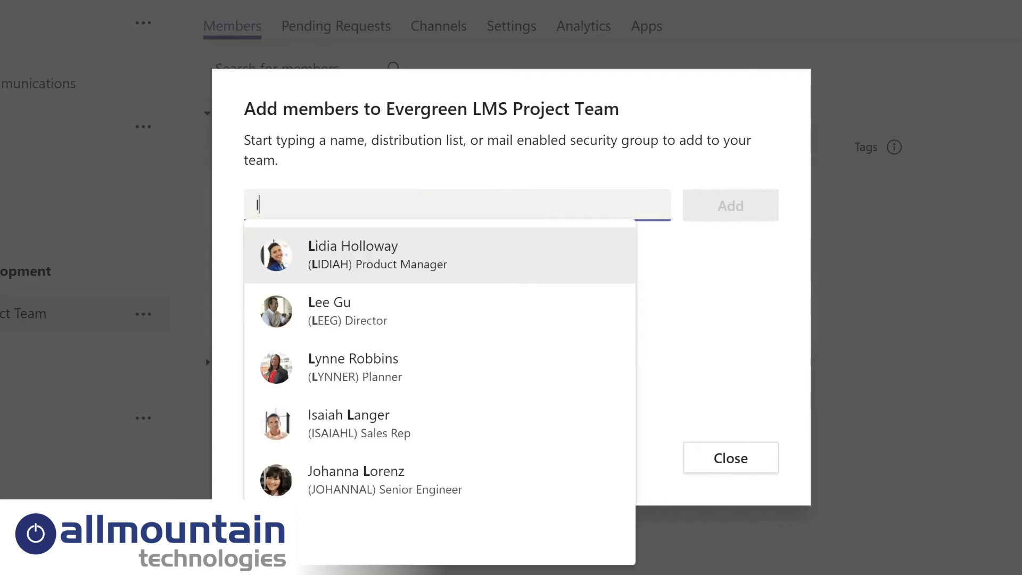
pyautogui.write('id')
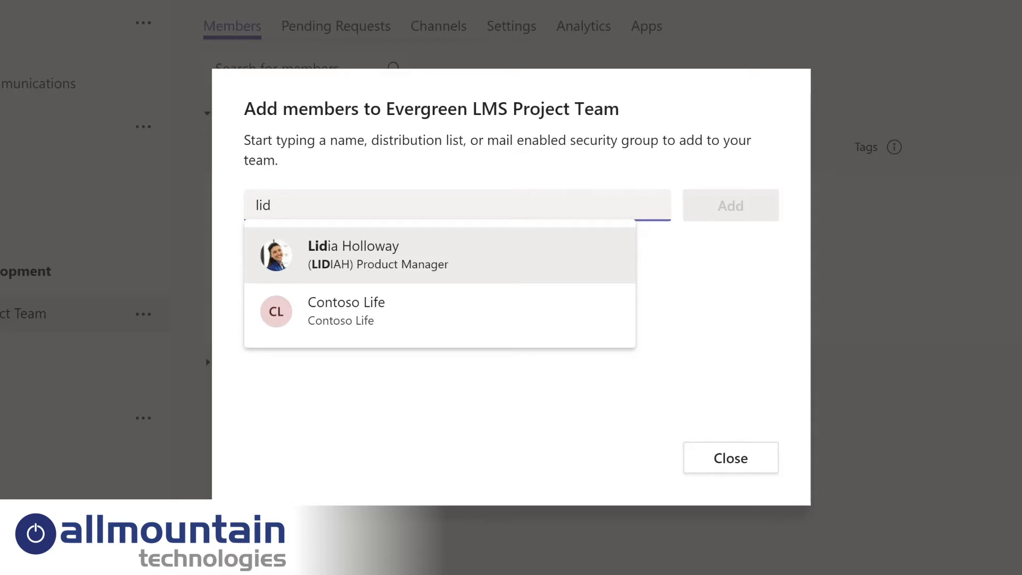
pyautogui.click(373, 253)
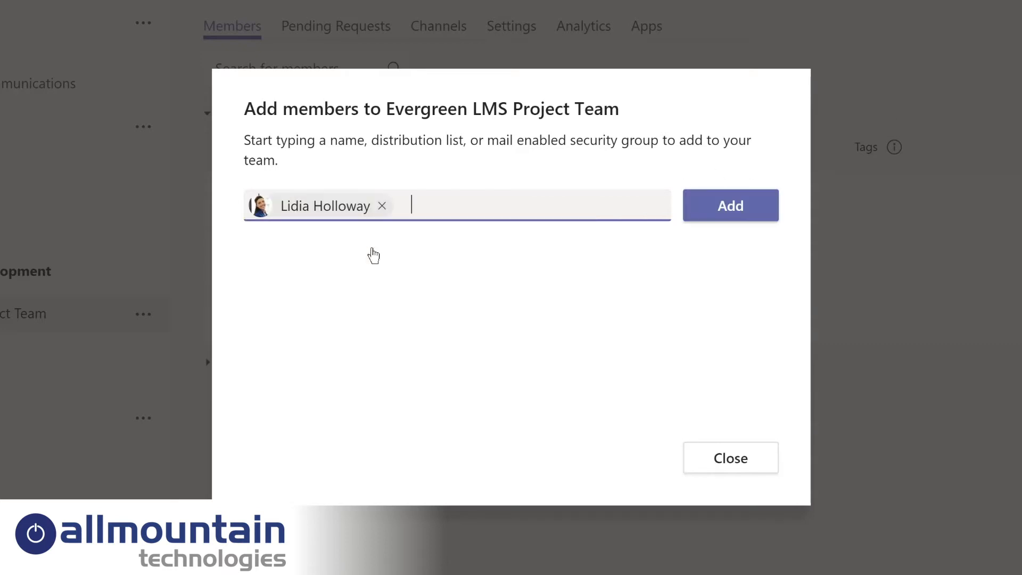
pyautogui.click(720, 211)
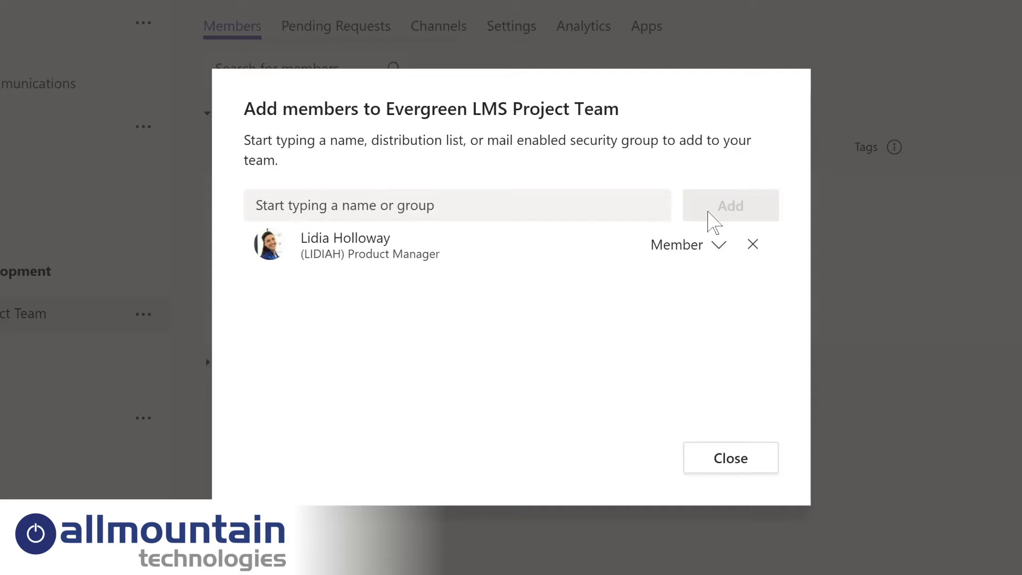
# Step: Change the added Product Manager's role to Owner and finish adding members
pyautogui.click(718, 245)
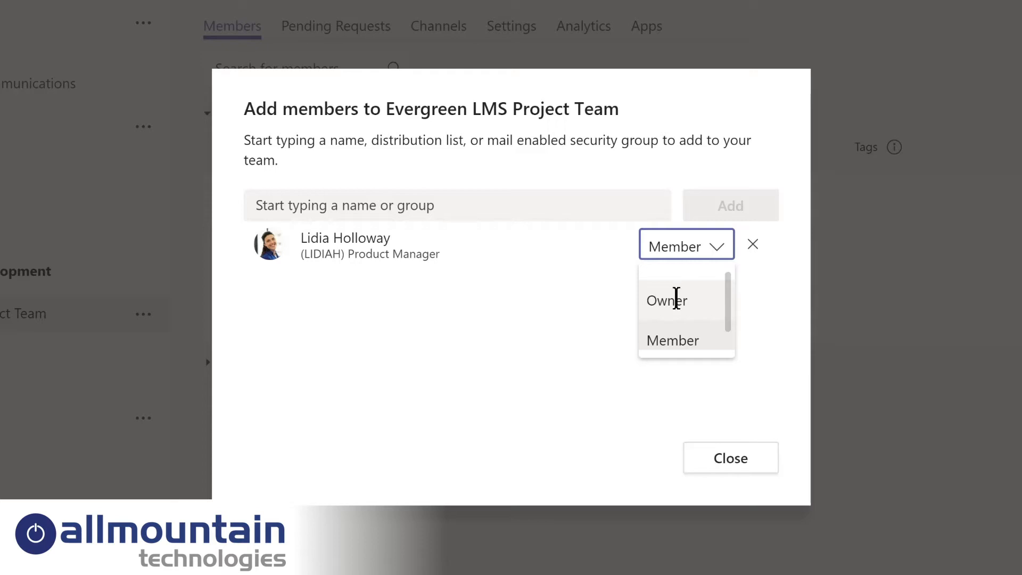
pyautogui.click(676, 298)
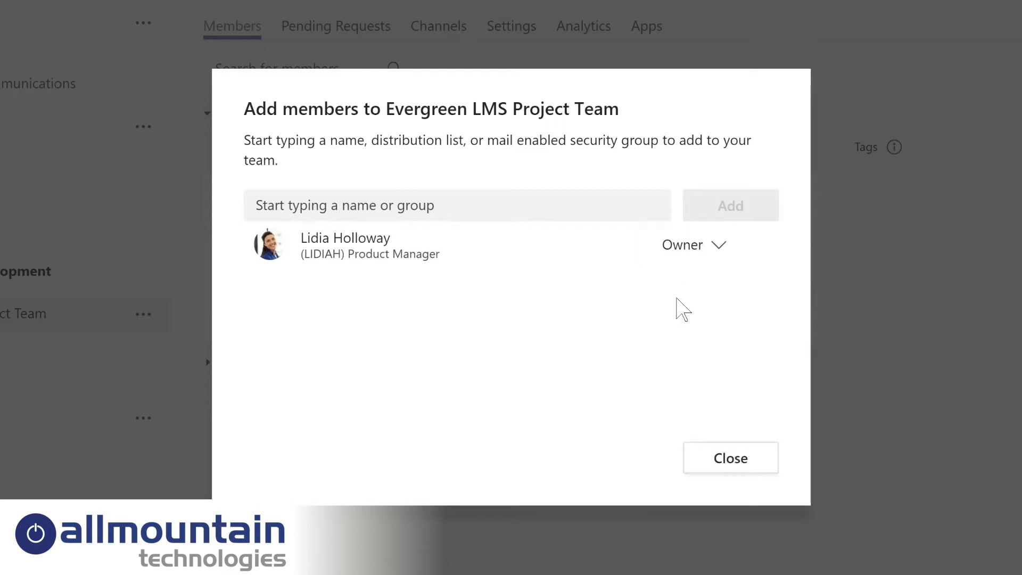
pyautogui.click(729, 459)
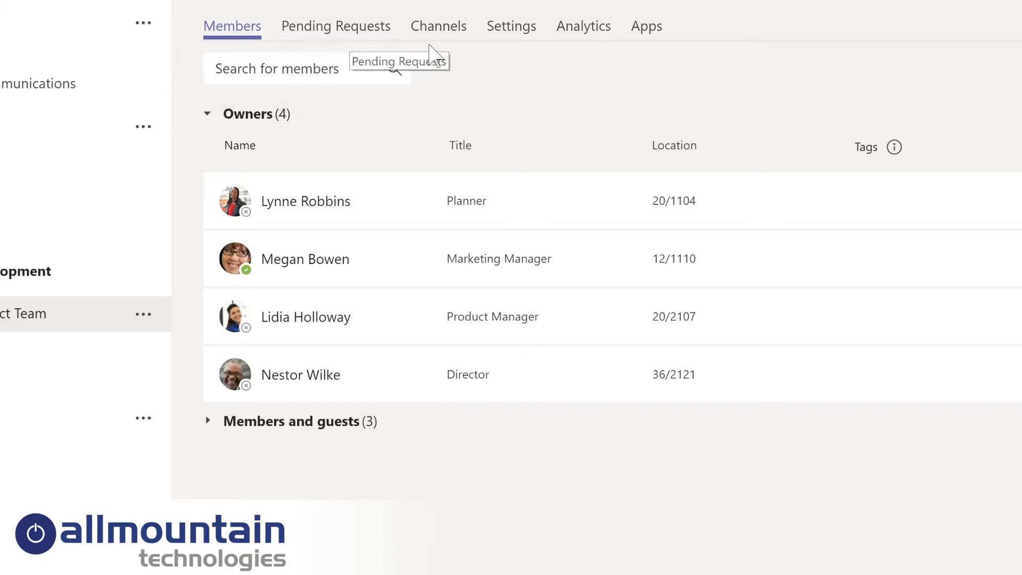
# Step: Look over the team's channels and upload the evergreen forest image as the team picture in the team settings
pyautogui.click(437, 28)
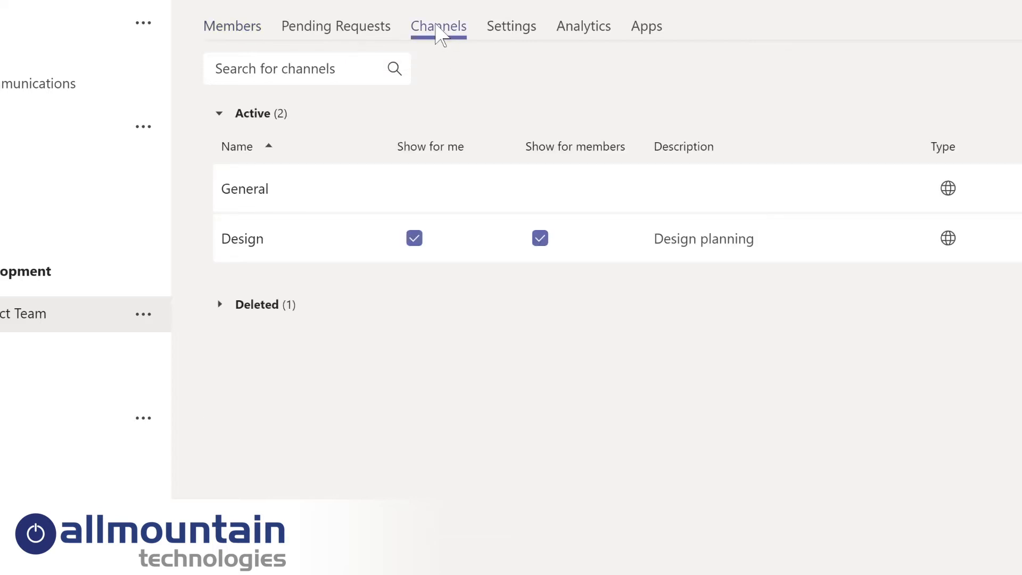
pyautogui.click(506, 29)
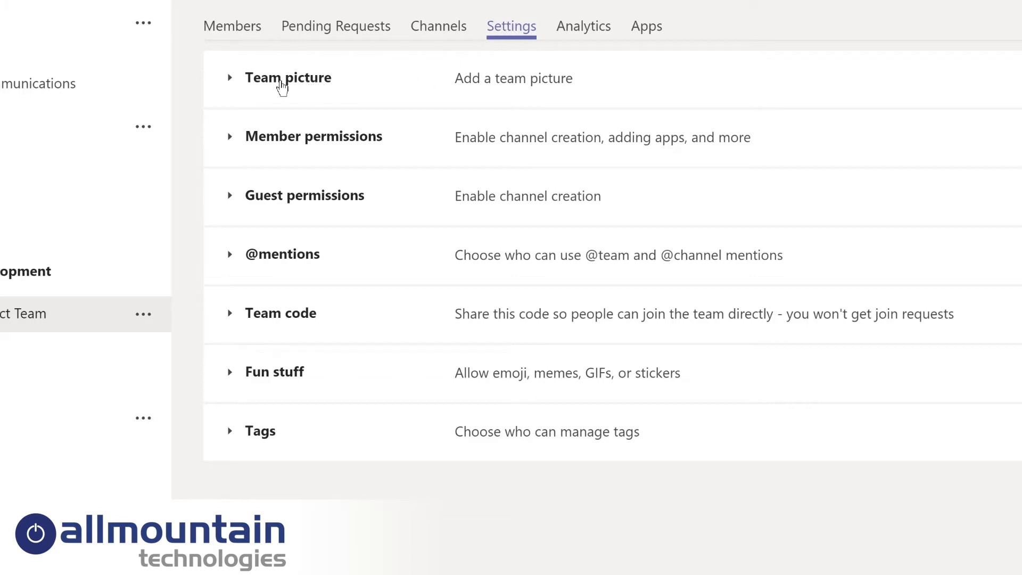
pyautogui.click(282, 88)
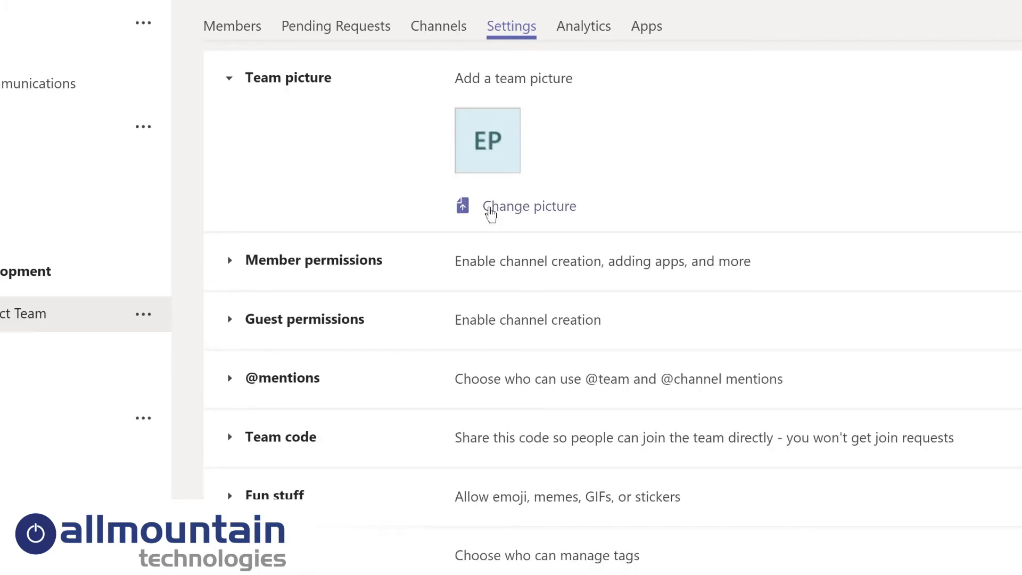
pyautogui.click(490, 213)
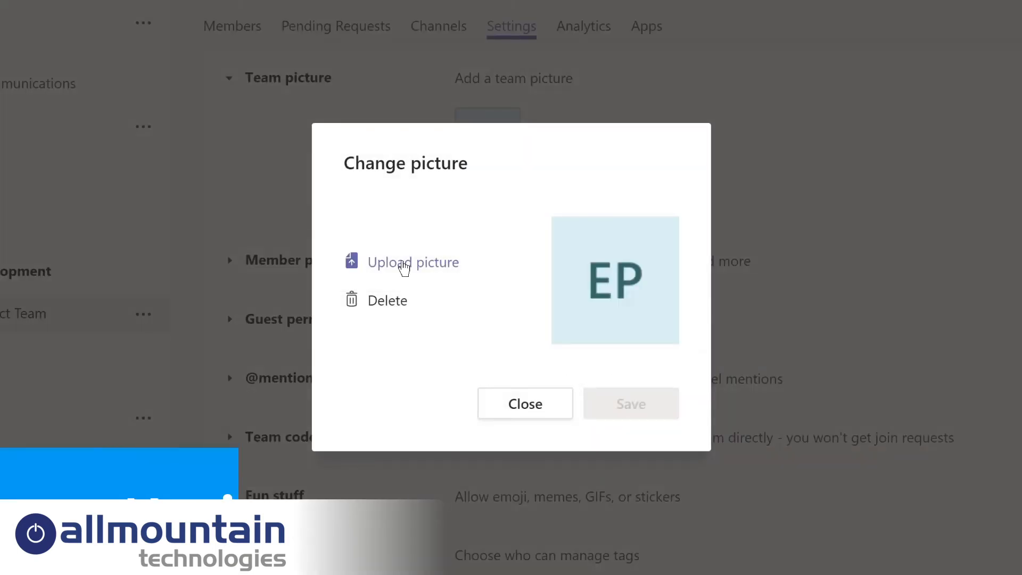
pyautogui.click(404, 268)
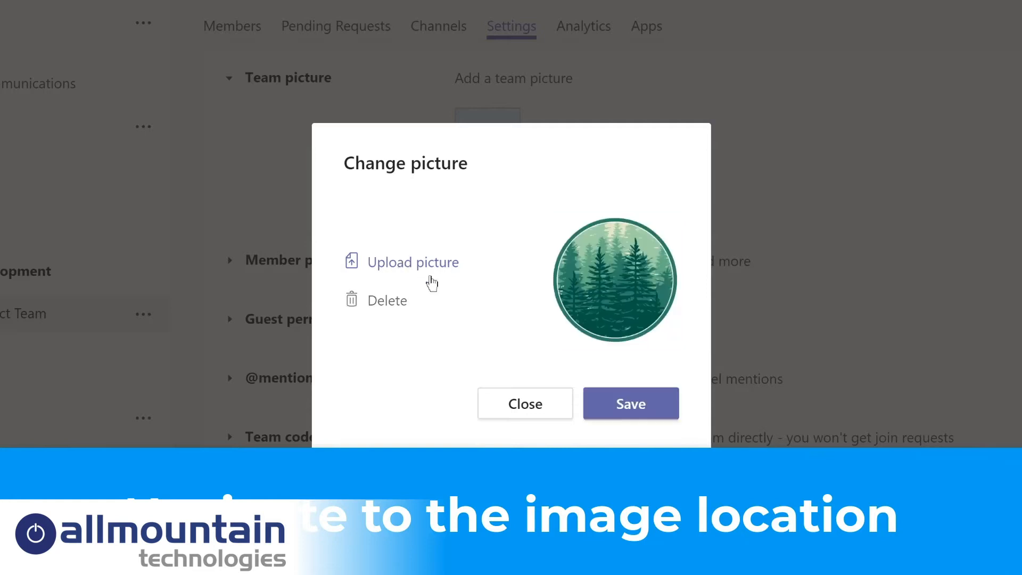
pyautogui.click(631, 406)
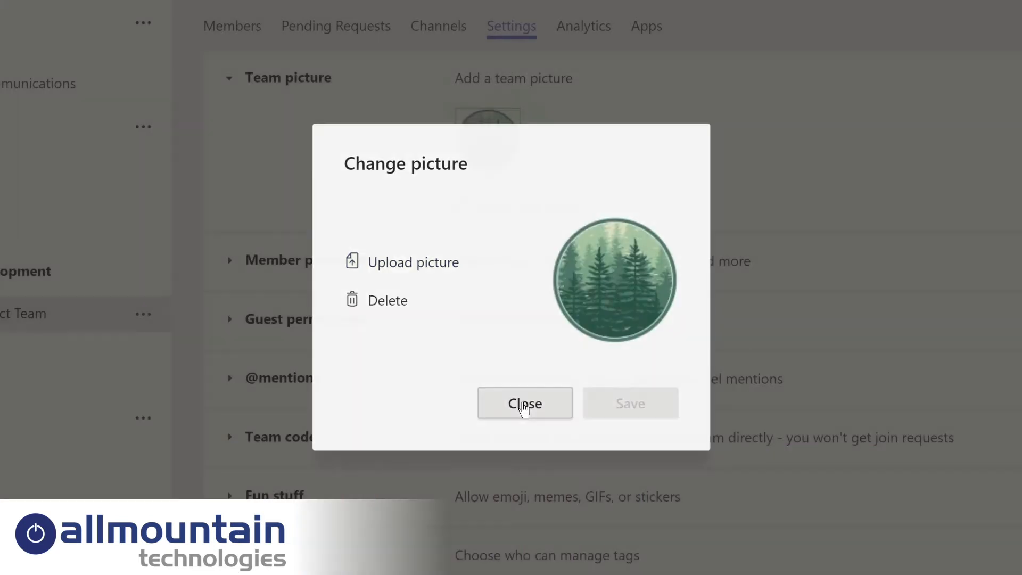
pyautogui.click(519, 400)
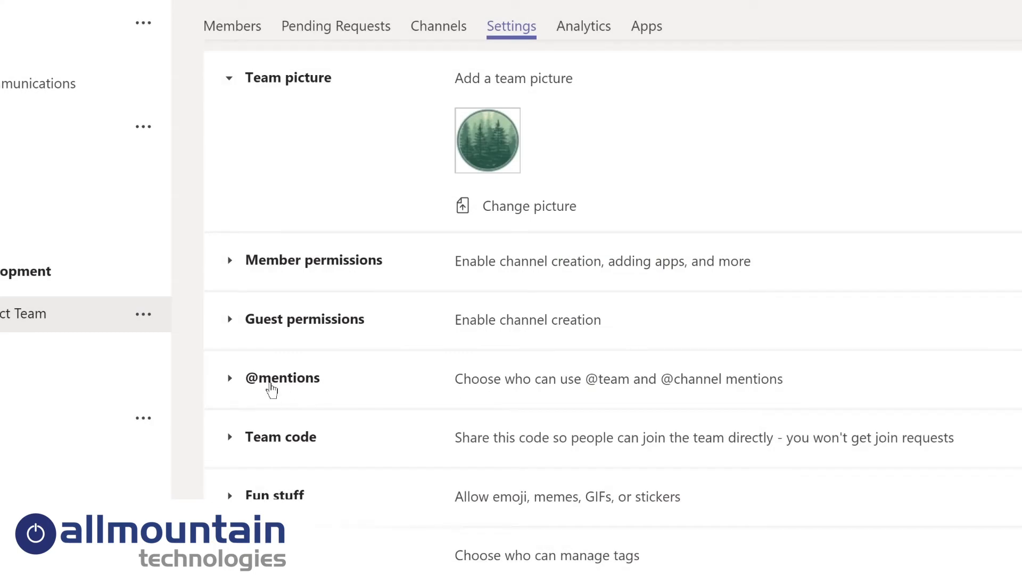
pyautogui.click(275, 381)
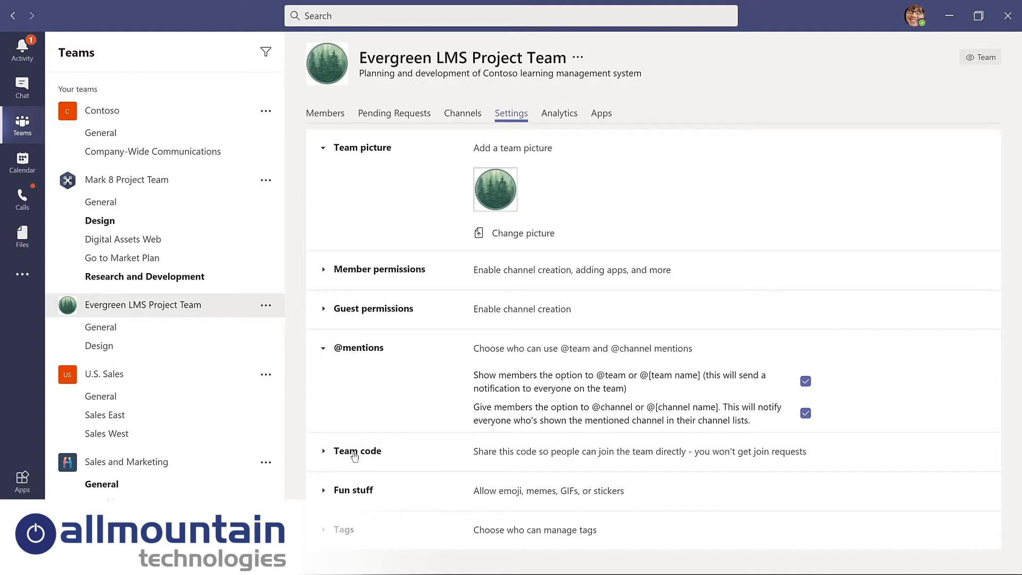
pyautogui.click(362, 491)
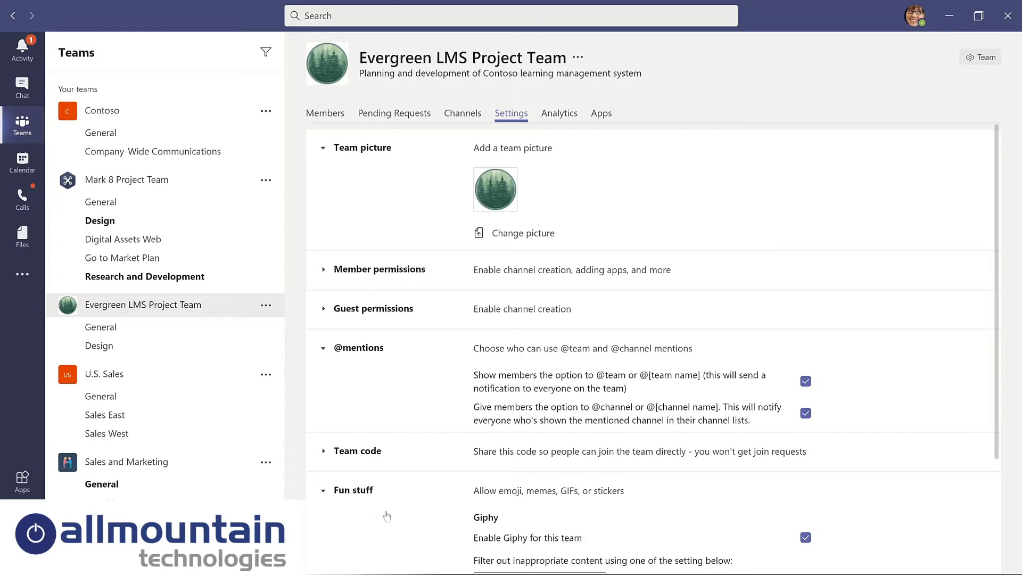
pyautogui.scroll(-2, 388, 513)
pyautogui.scroll(-2, 387, 513)
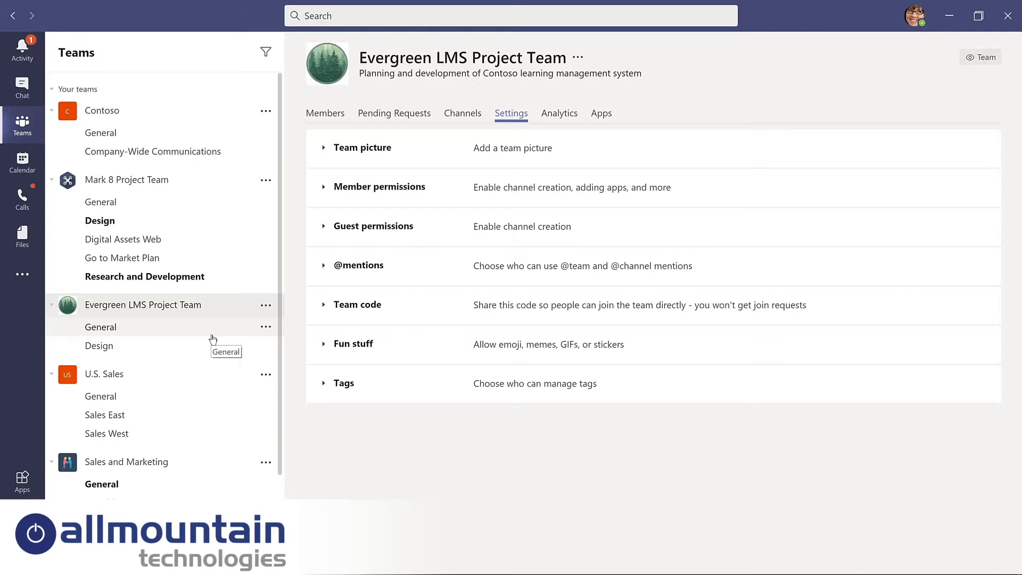
# Step: Hide the Retail team from the team list
pyautogui.scroll(-2, 223, 405)
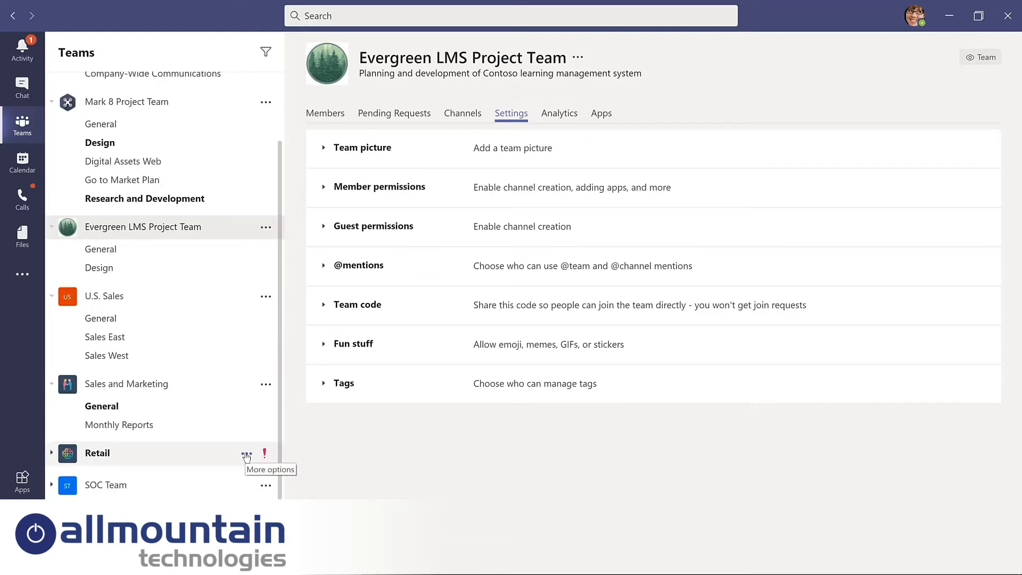
pyautogui.click(246, 455)
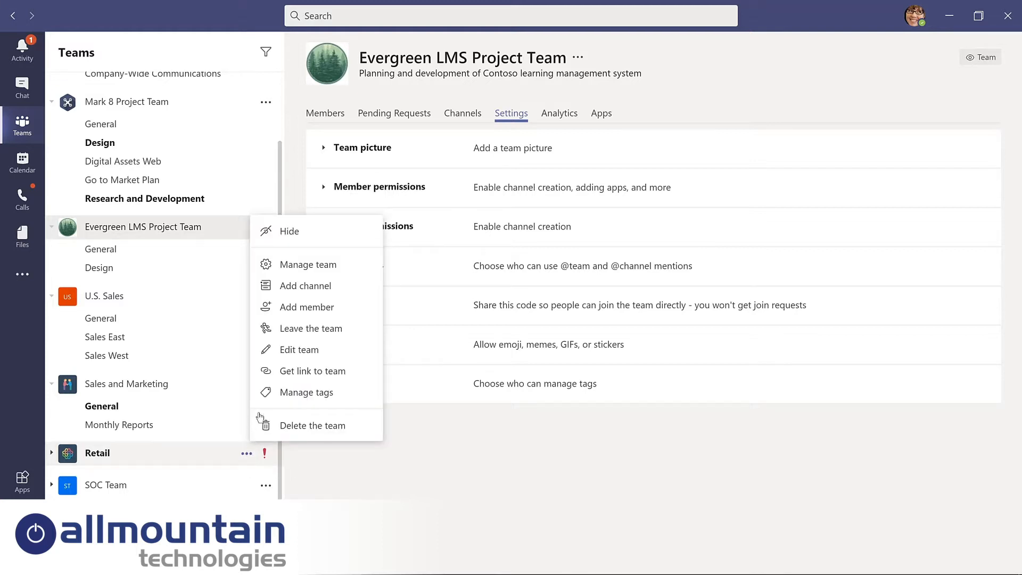
pyautogui.click(288, 231)
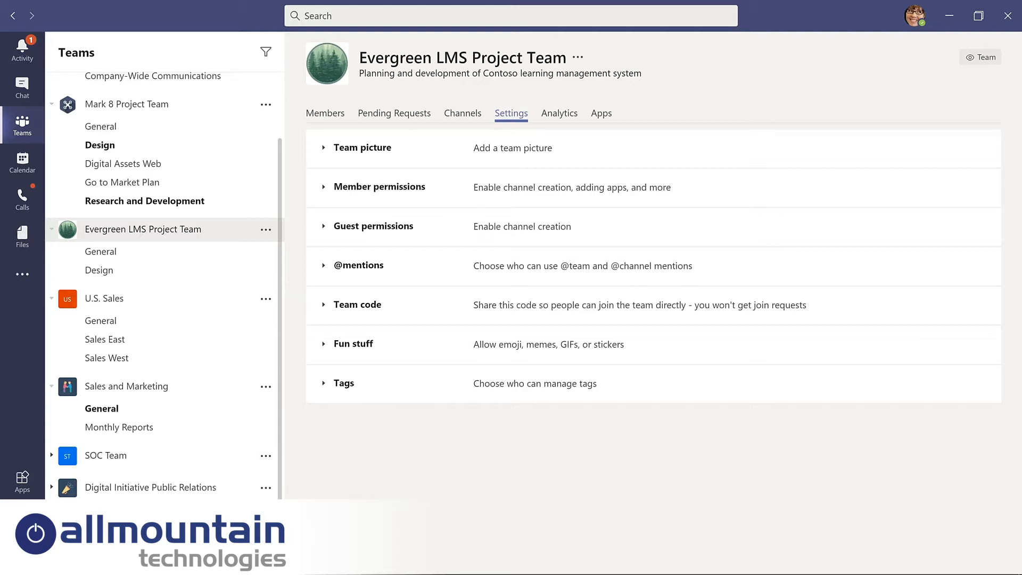
# Step: Show the hidden Retail team in the team list again
pyautogui.scroll(-1, 165, 284)
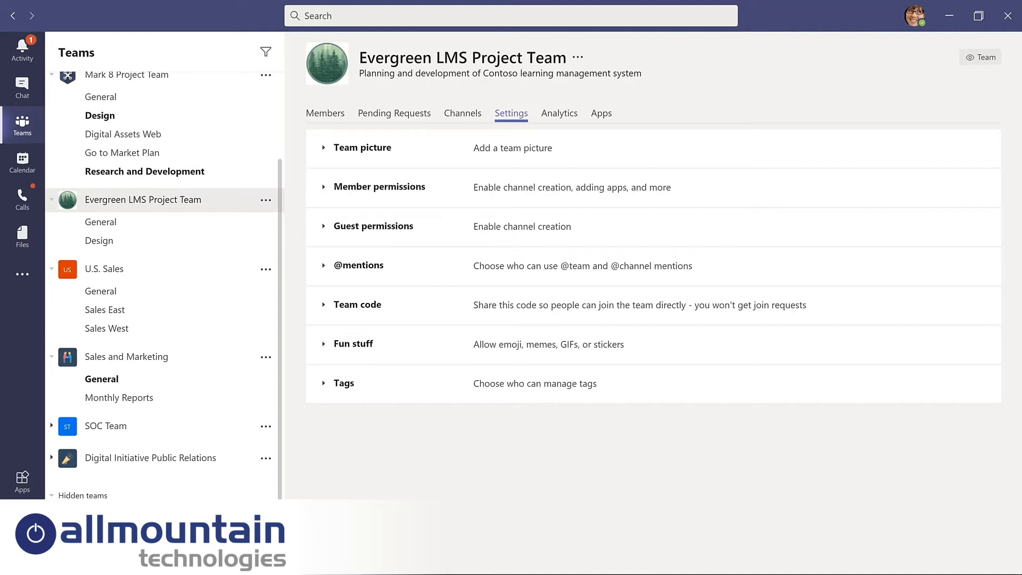
pyautogui.click(265, 519)
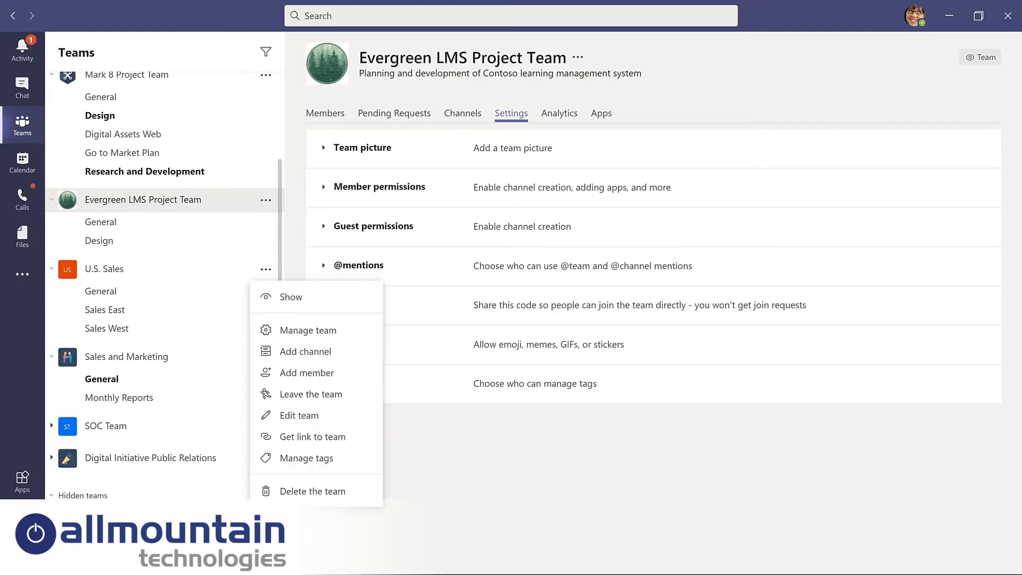
pyautogui.click(290, 297)
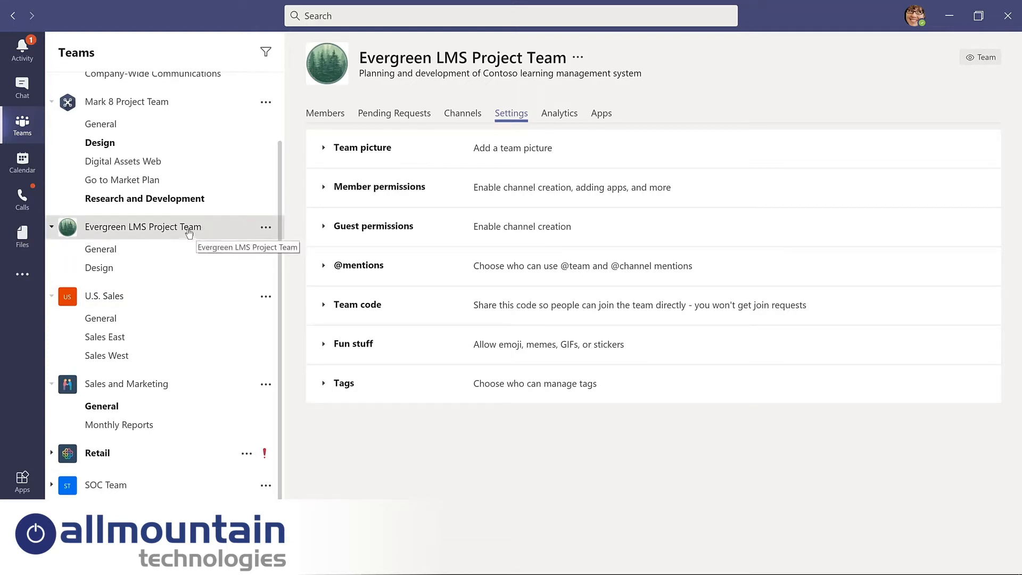
# Step: Move the Evergreen LMS Project Team above the Mark 8 Project Team in the team list
pyautogui.moveTo(189, 232); pyautogui.dragTo(181, 127)
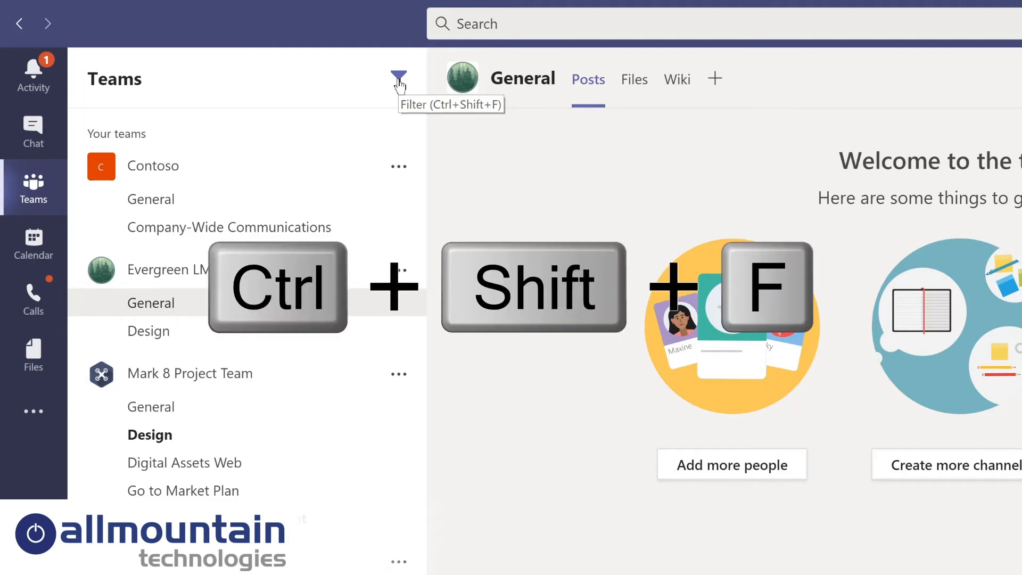
# Step: Filter the team list by "marketing" and replace the filter text with "project"
pyautogui.hotkey('ctrl', 'shift', 'f')
pyautogui.write('m')
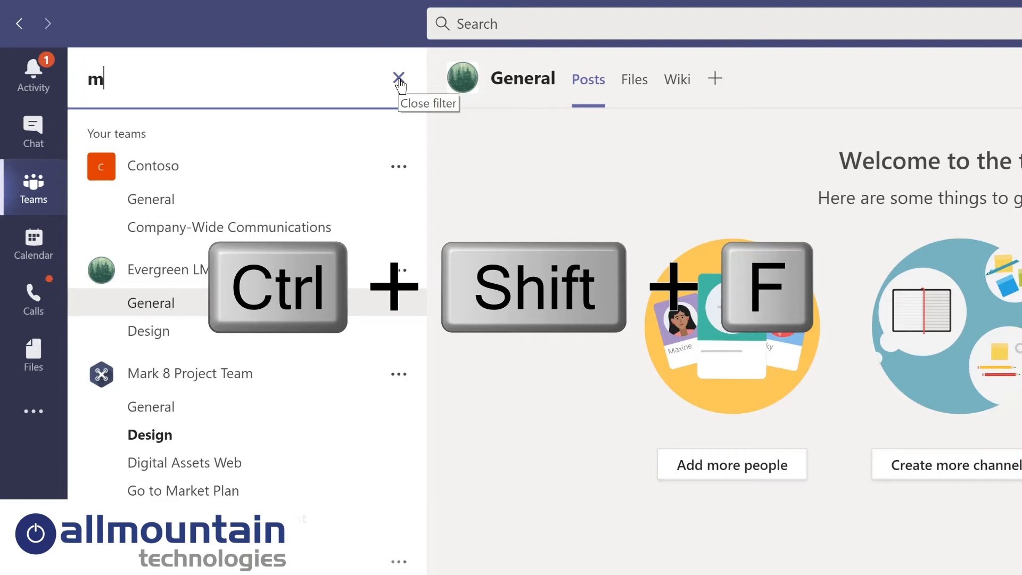
pyautogui.write('arketing')
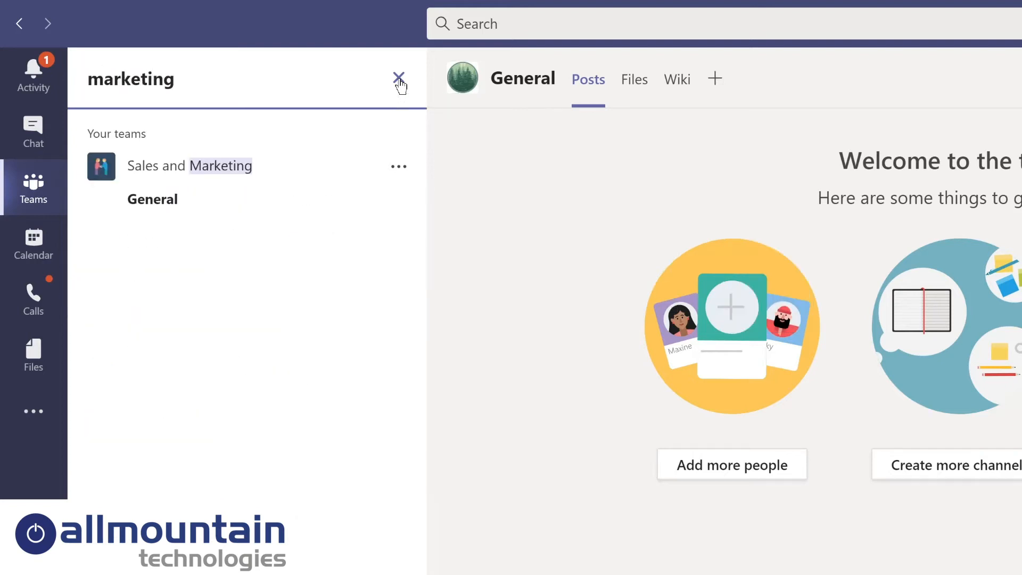
pyautogui.hotkey('ctrl', 'a')
pyautogui.write('proj')
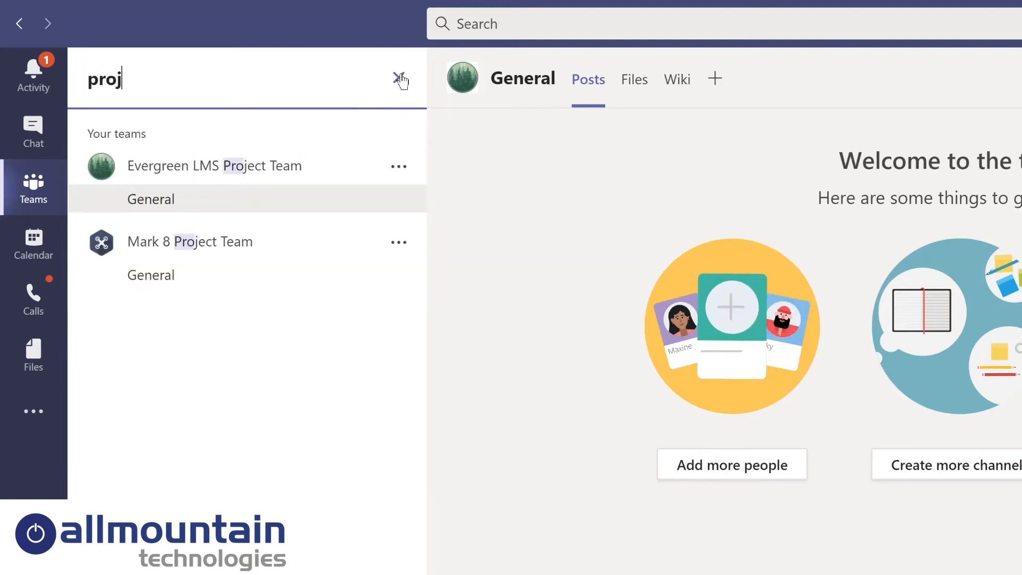
pyautogui.write('ect')
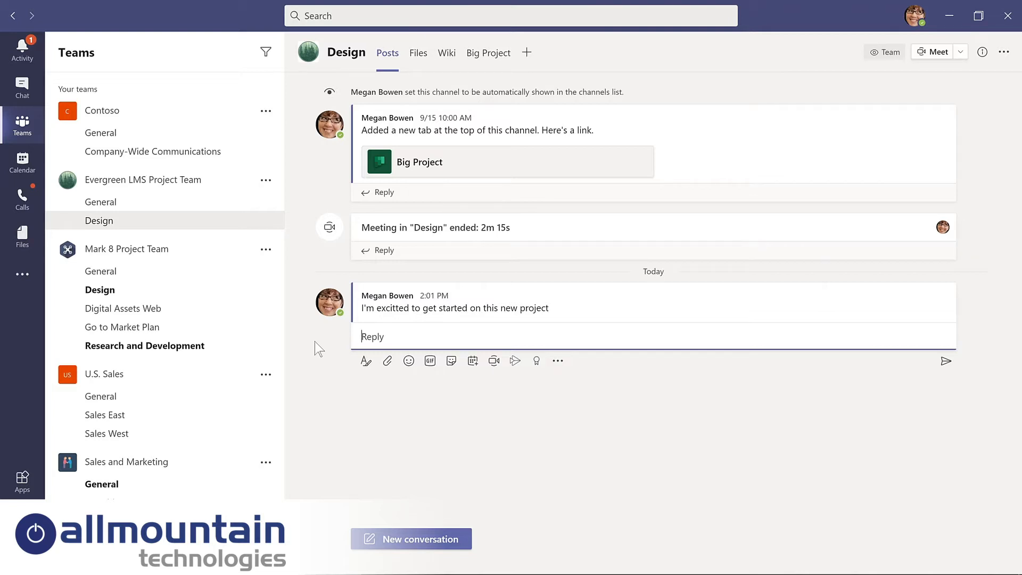
# Step: Edit the posted message about the new project in the Design channel, correcting "excitted" to "excited"
pyautogui.moveTo(418, 310)
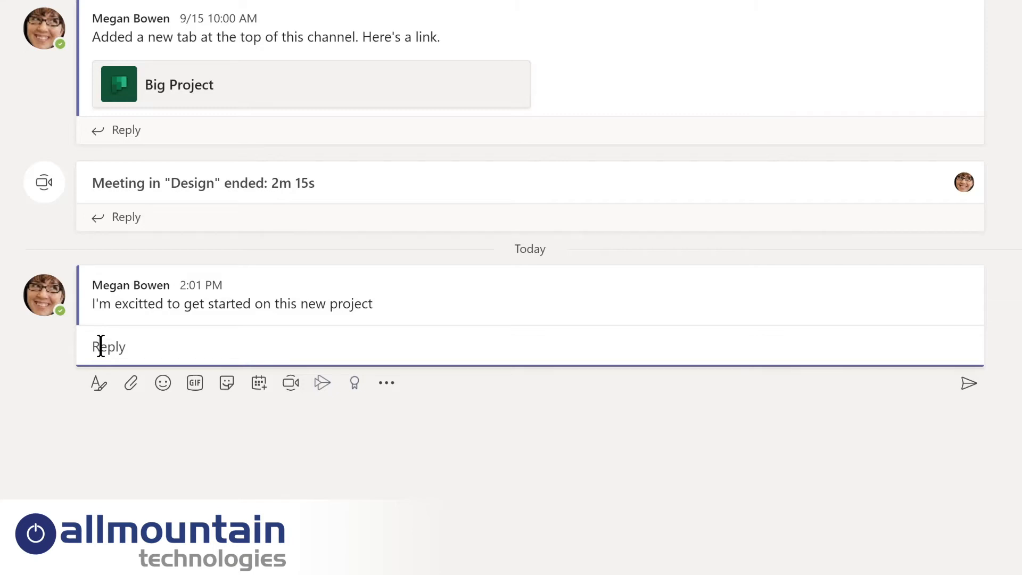
pyautogui.moveTo(338, 297)
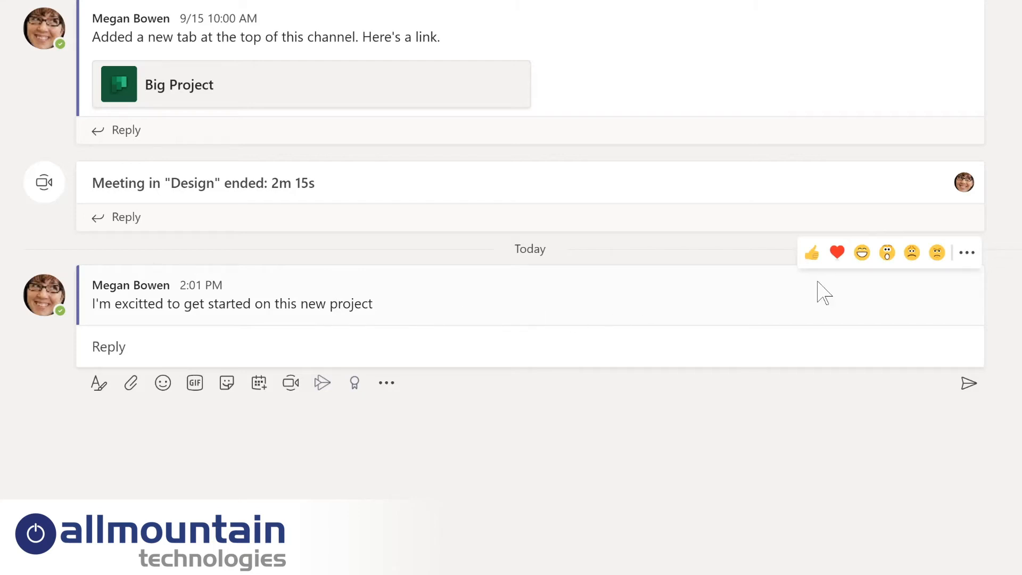
pyautogui.click(968, 255)
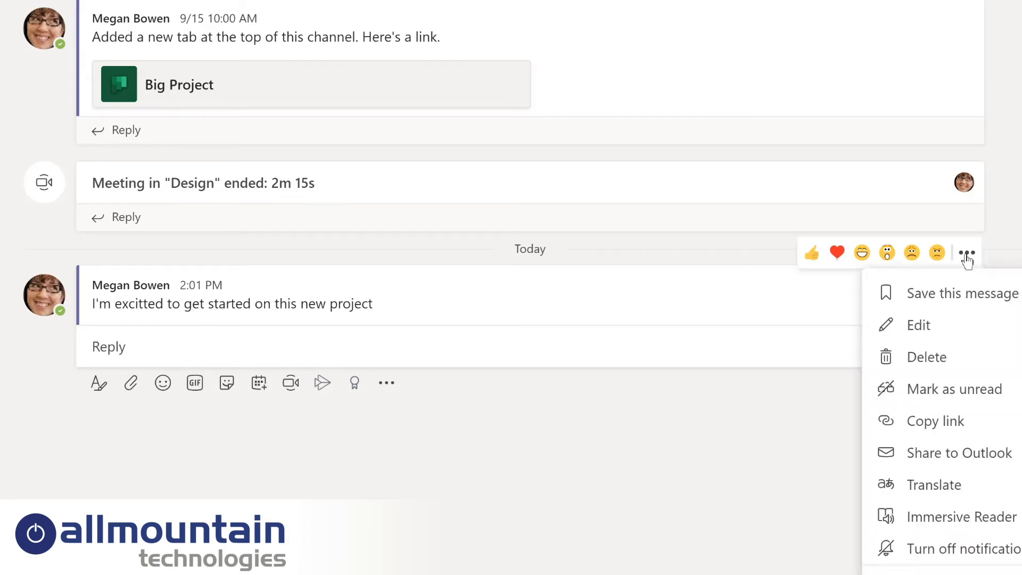
pyautogui.click(949, 326)
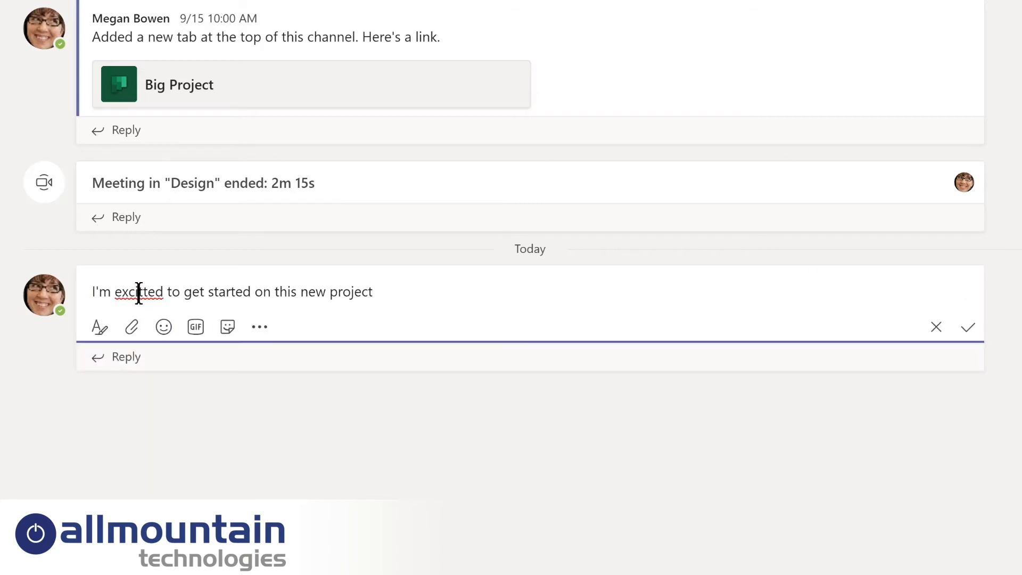
pyautogui.click(140, 292)
pyautogui.press('BackSpace')
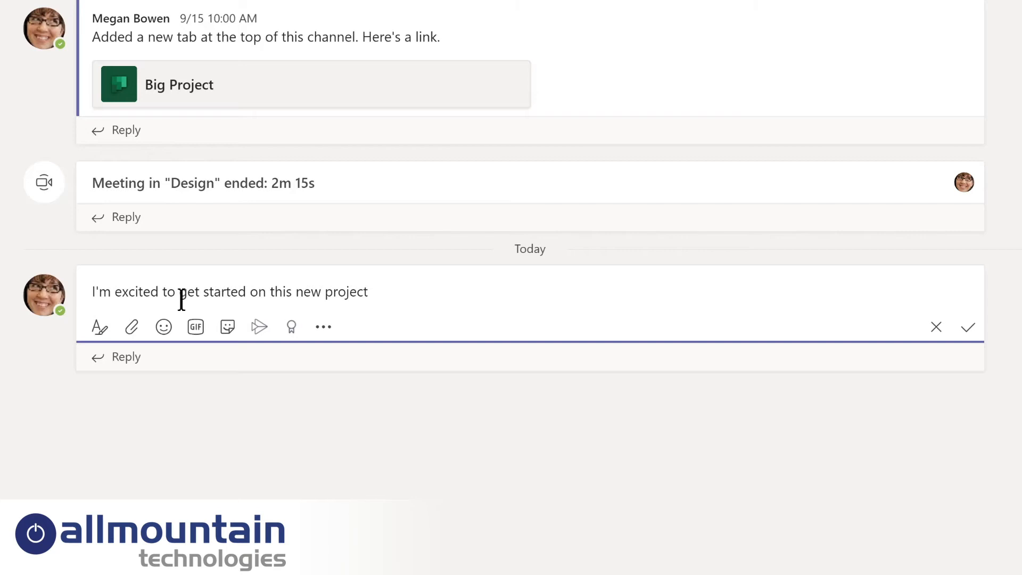
# Step: Mention the Design channel at the start of the message, followed by a comma
pyautogui.write('@')
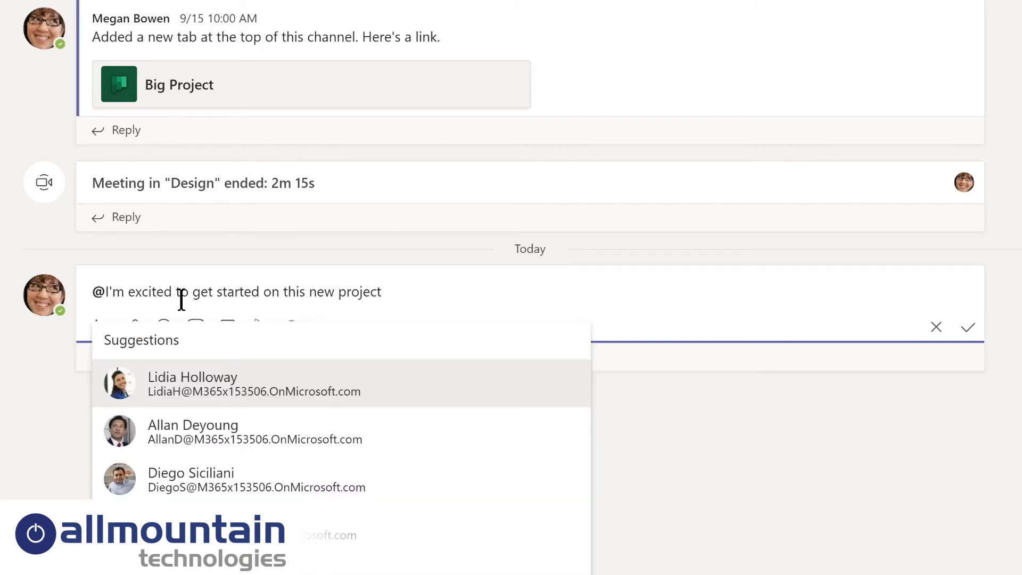
pyautogui.write('de')
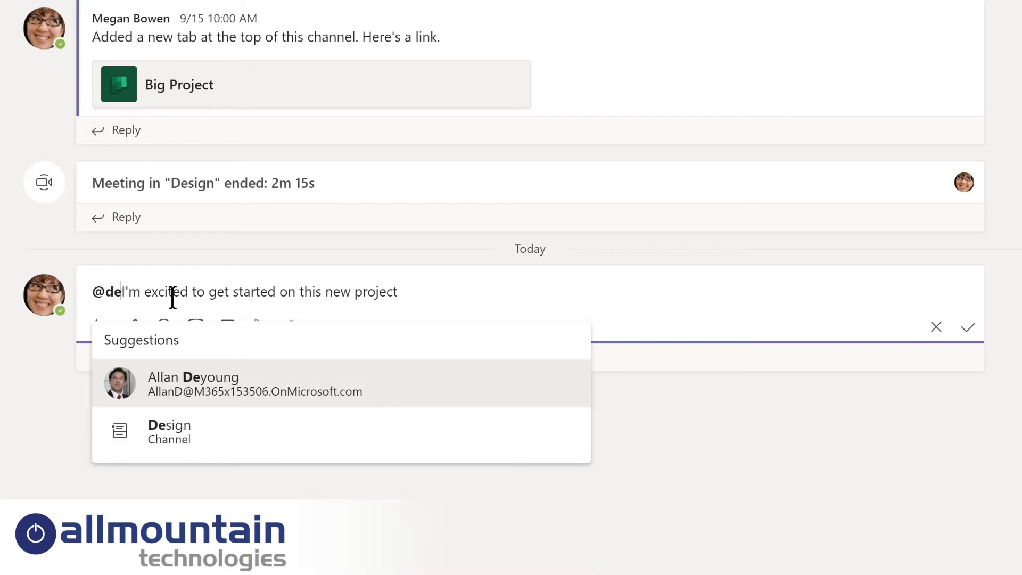
pyautogui.click(160, 431)
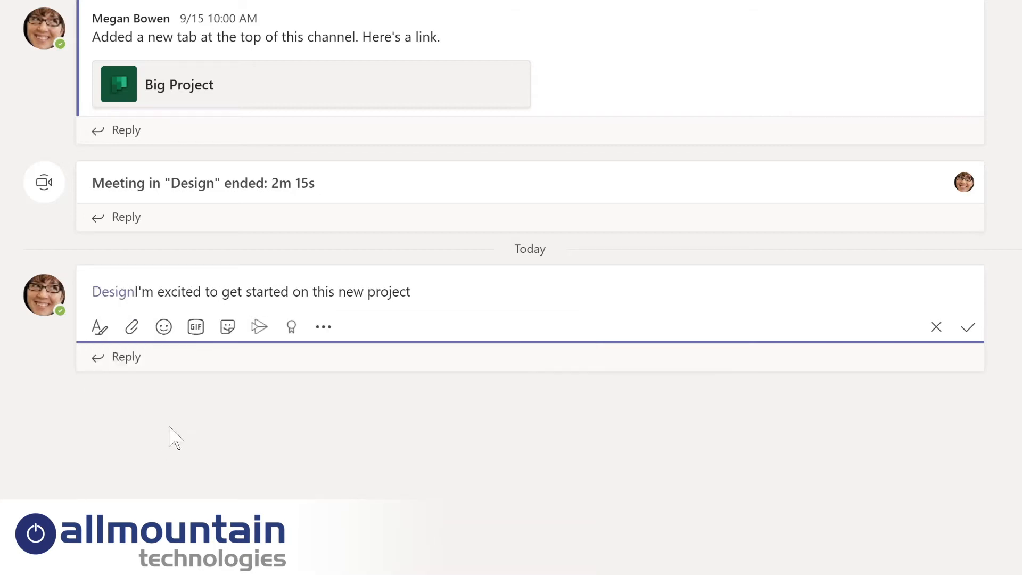
pyautogui.write(',')
# Step: Insert "LMS" before "project", end the message with an exclamation mark and save the edit
pyautogui.write('LMS')
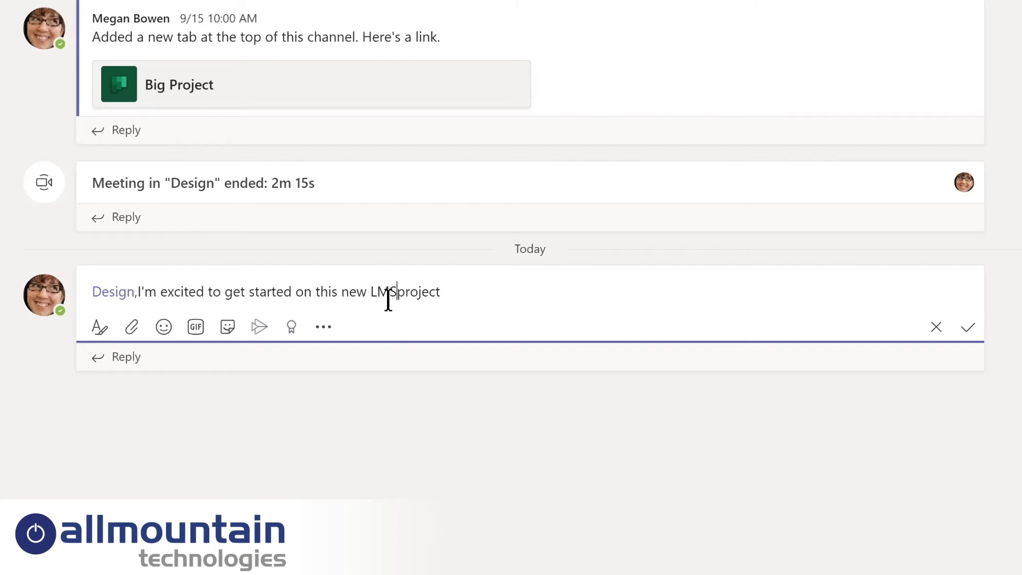
pyautogui.press('End')
pyautogui.write('!')
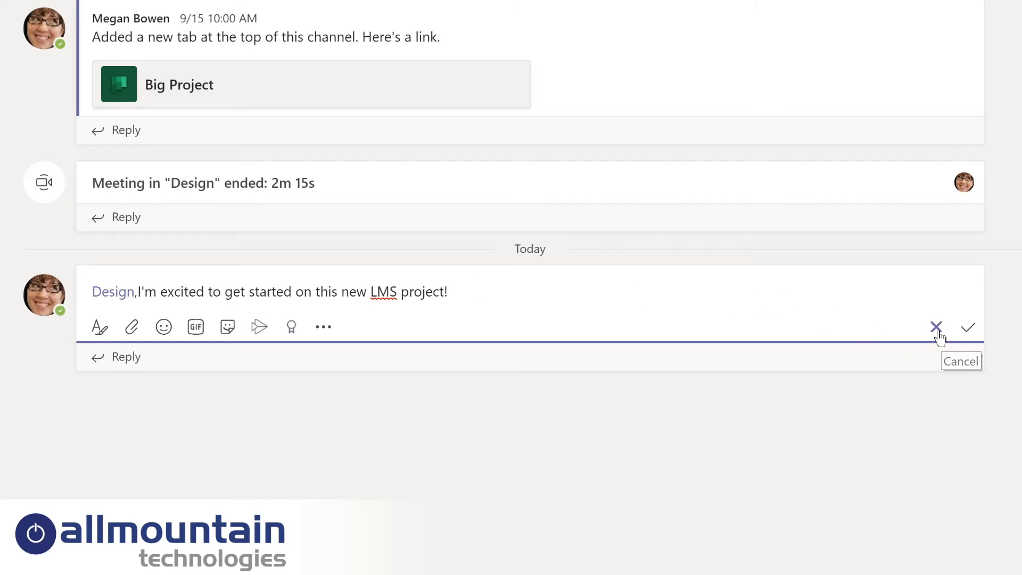
pyautogui.click(970, 333)
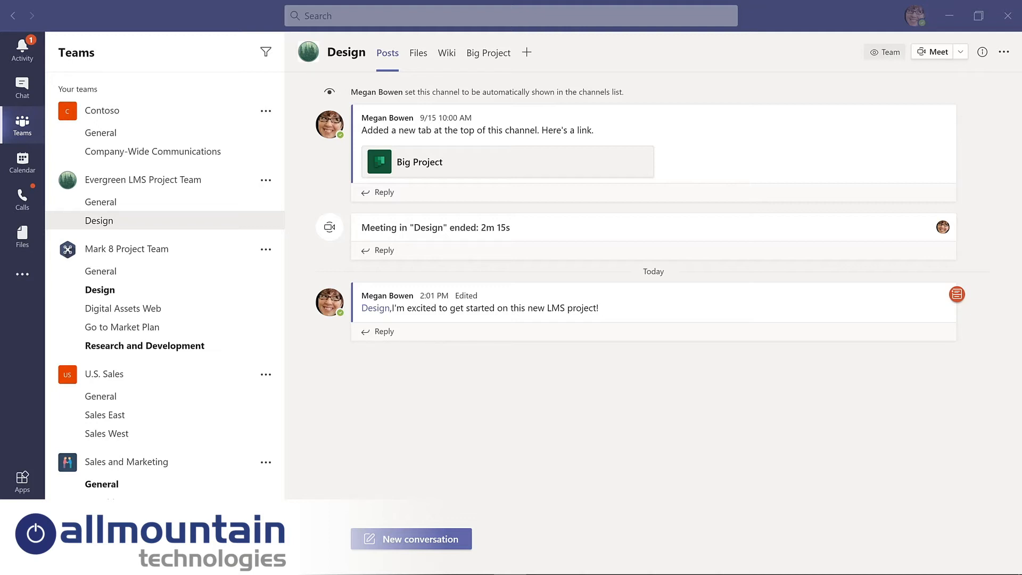
# Step: Create a private channel named "Budget and Financials" in the Evergreen LMS Project Team
pyautogui.click(266, 182)
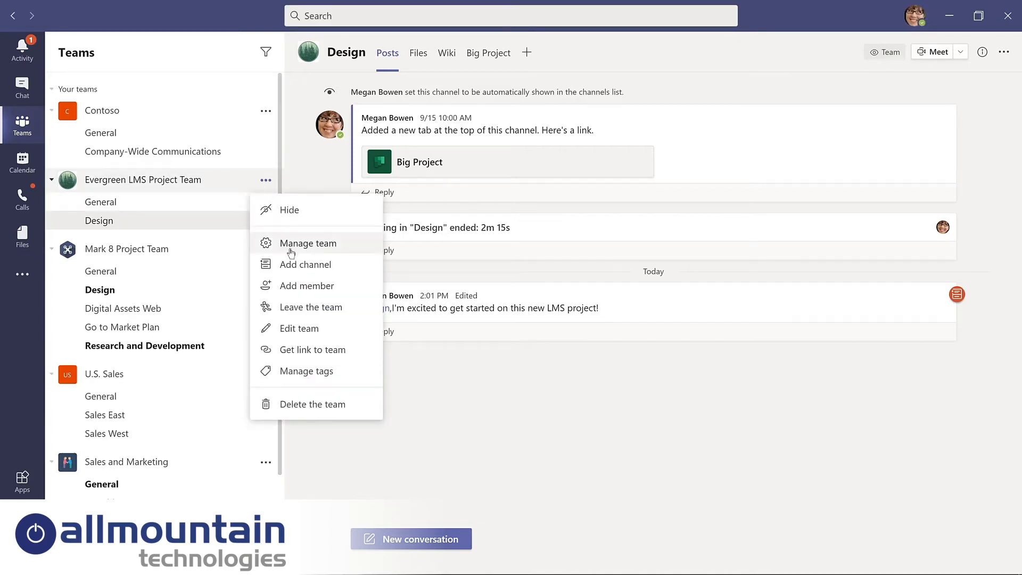
pyautogui.click(297, 266)
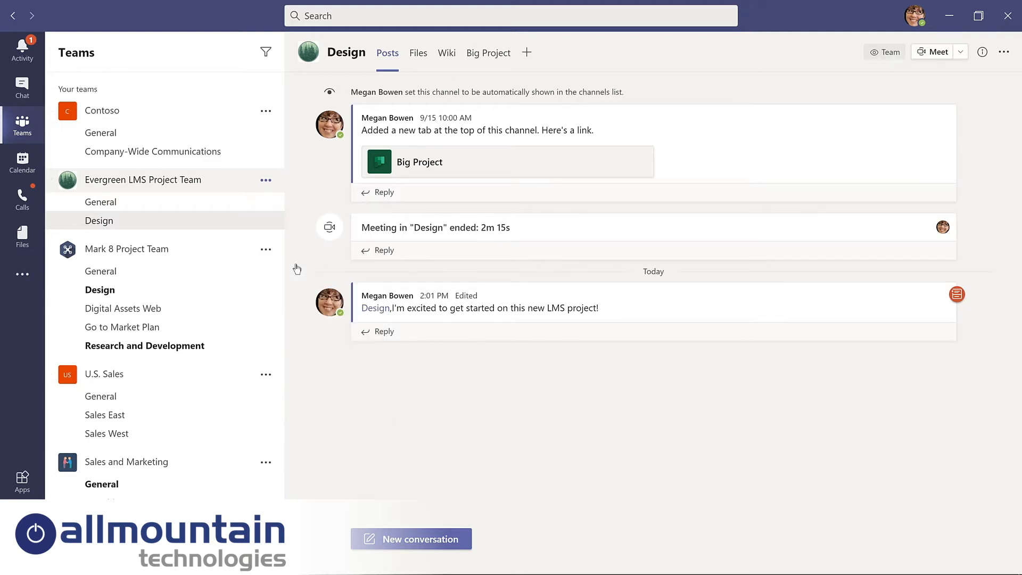
pyautogui.write('Budget and Financials')
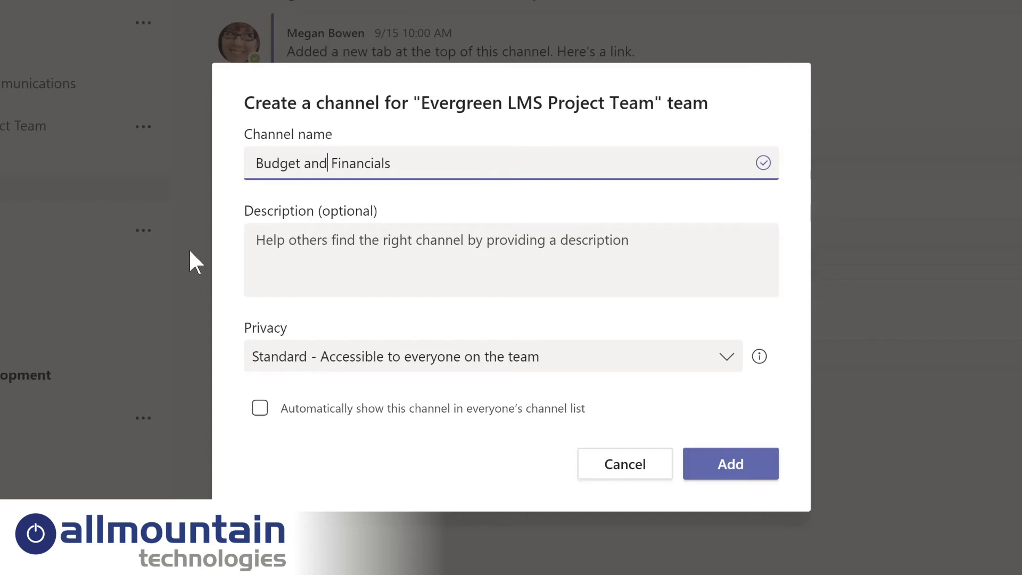
pyautogui.click(728, 362)
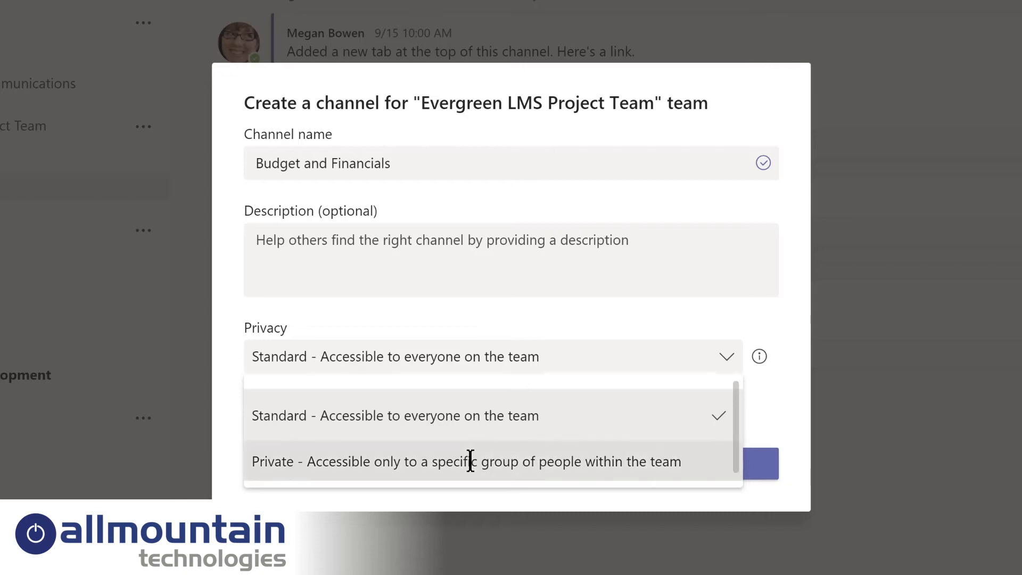
pyautogui.click(471, 462)
pyautogui.click(716, 473)
# Step: Add the product manager and the director as members of the Budget and Financials channel
pyautogui.write('lidia')
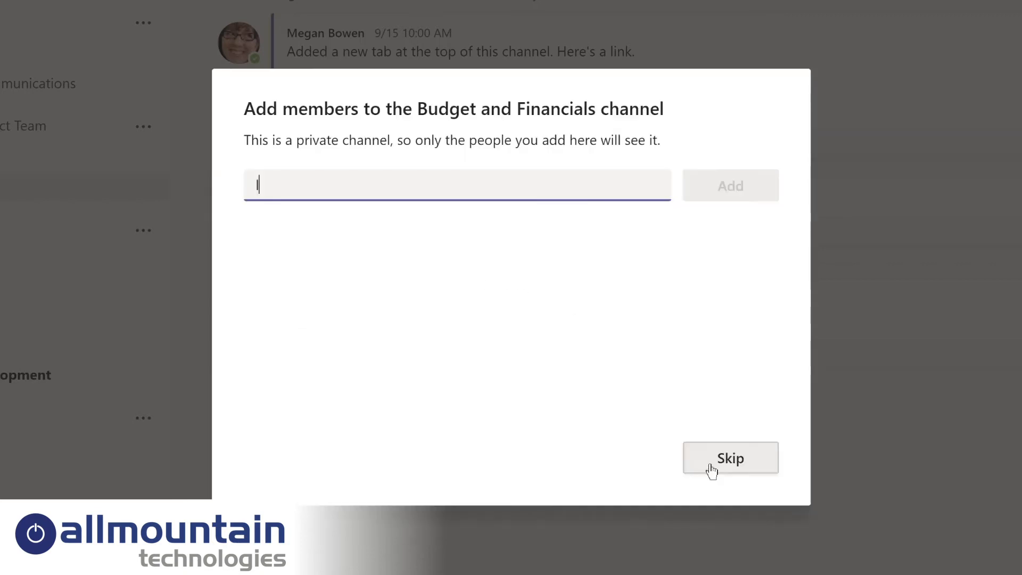
pyautogui.press('Return')
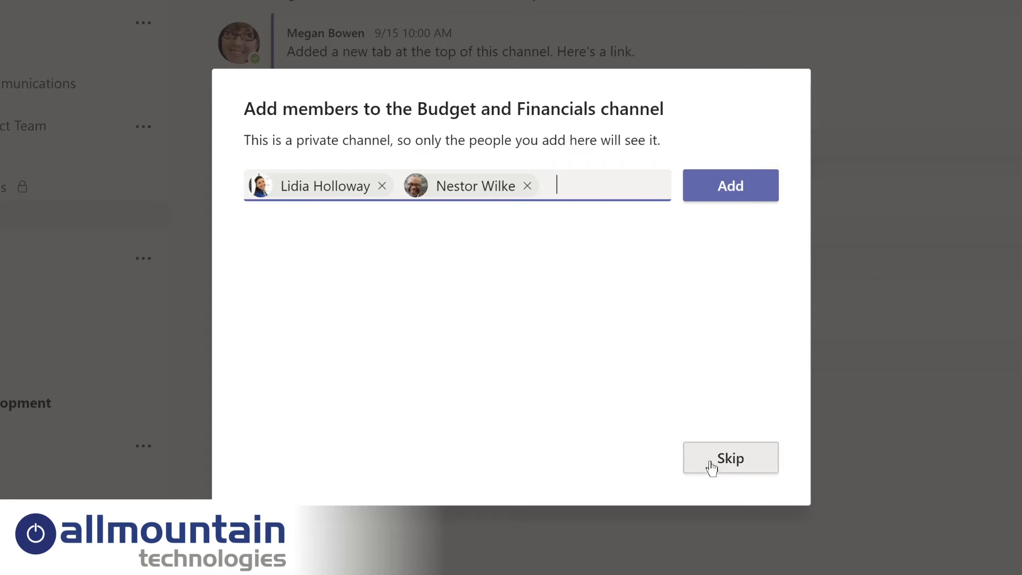
pyautogui.click(718, 190)
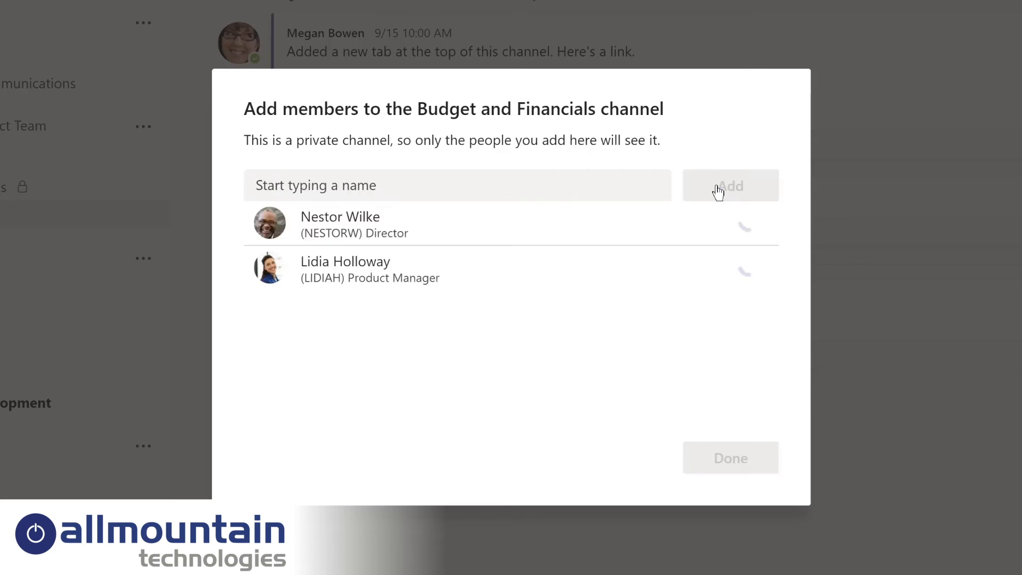
# Step: Set both added members' roles to Owner and finish the channel's member setup
pyautogui.click(719, 226)
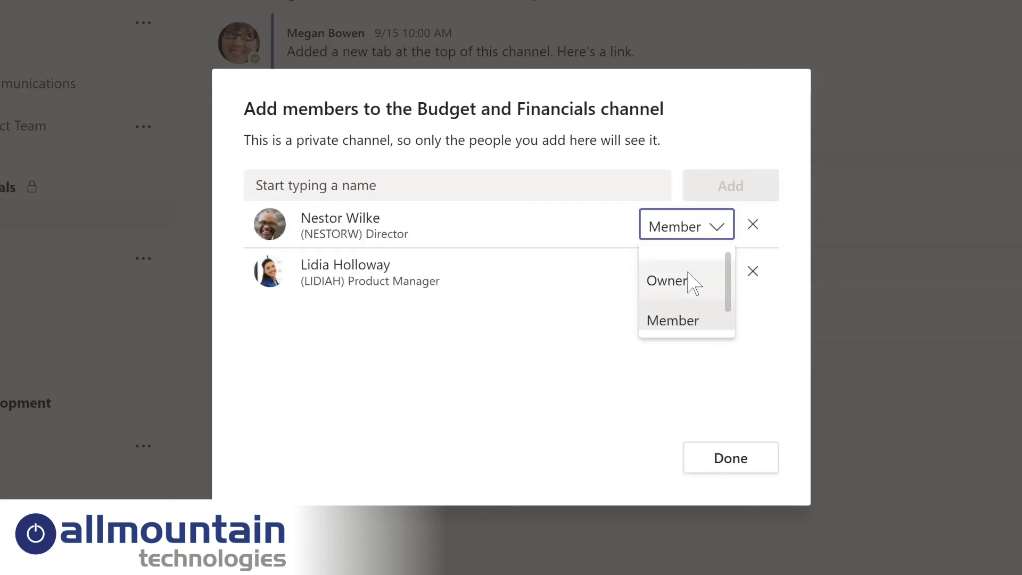
pyautogui.click(687, 278)
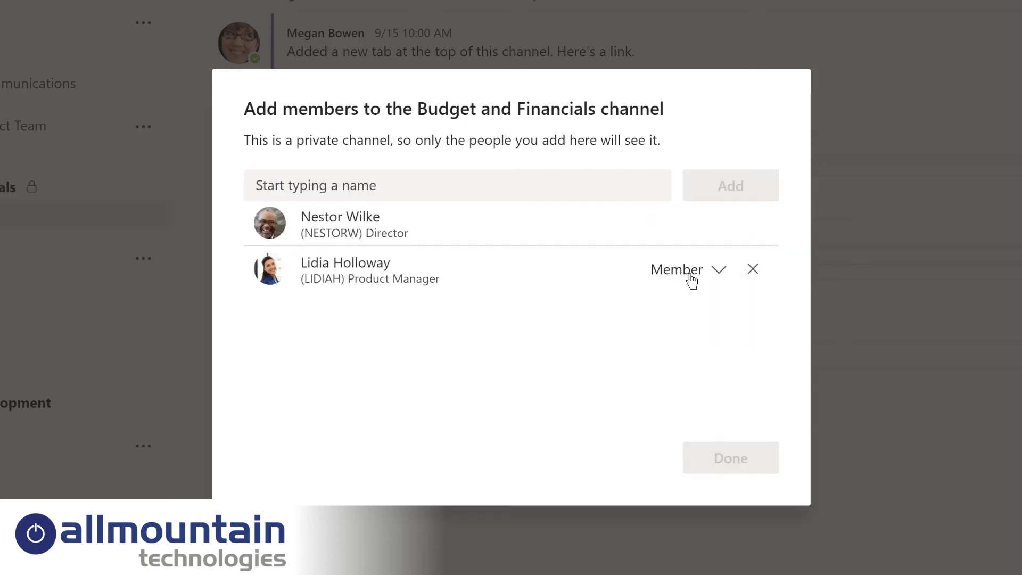
pyautogui.click(717, 276)
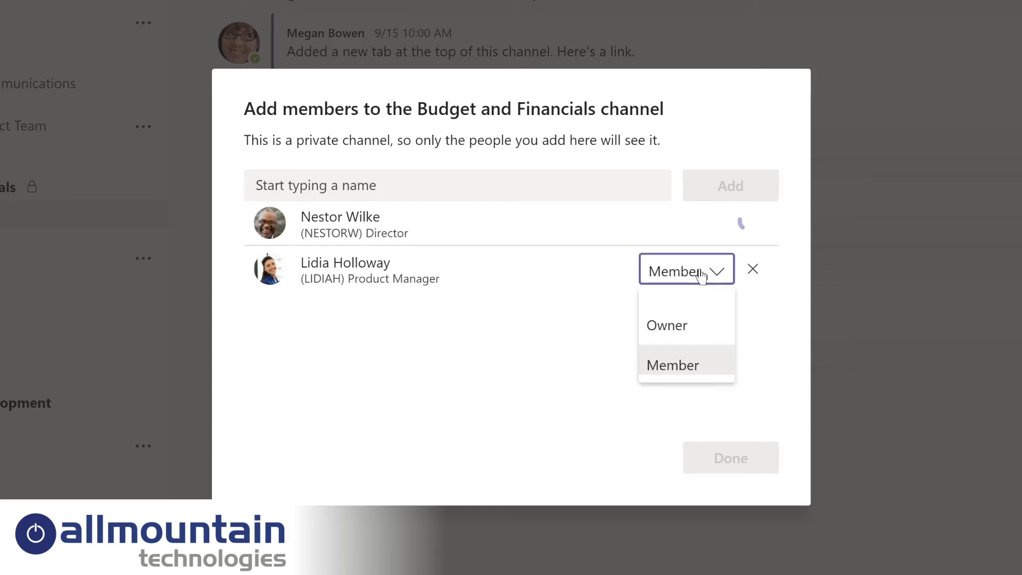
pyautogui.click(670, 323)
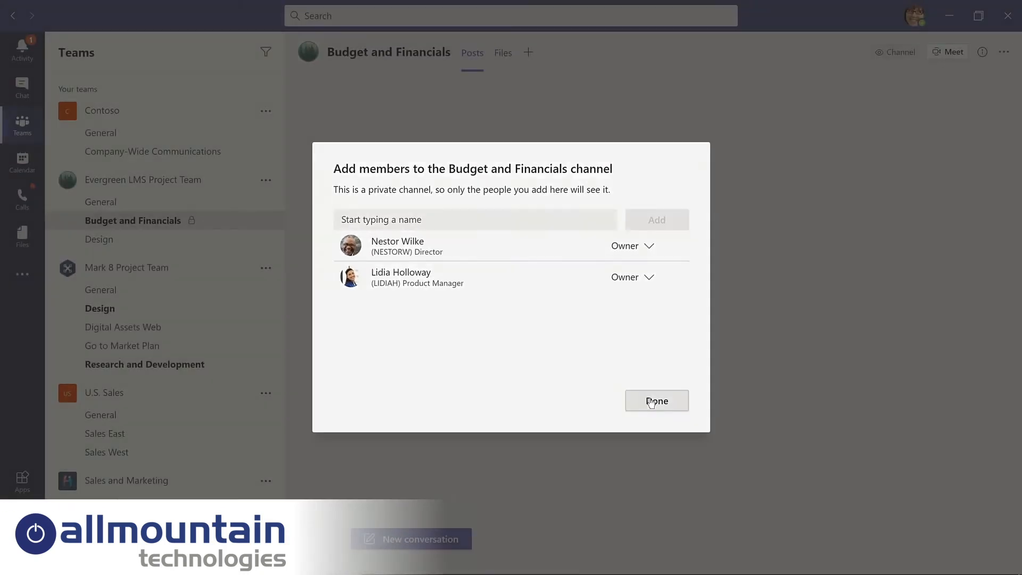
pyautogui.click(652, 404)
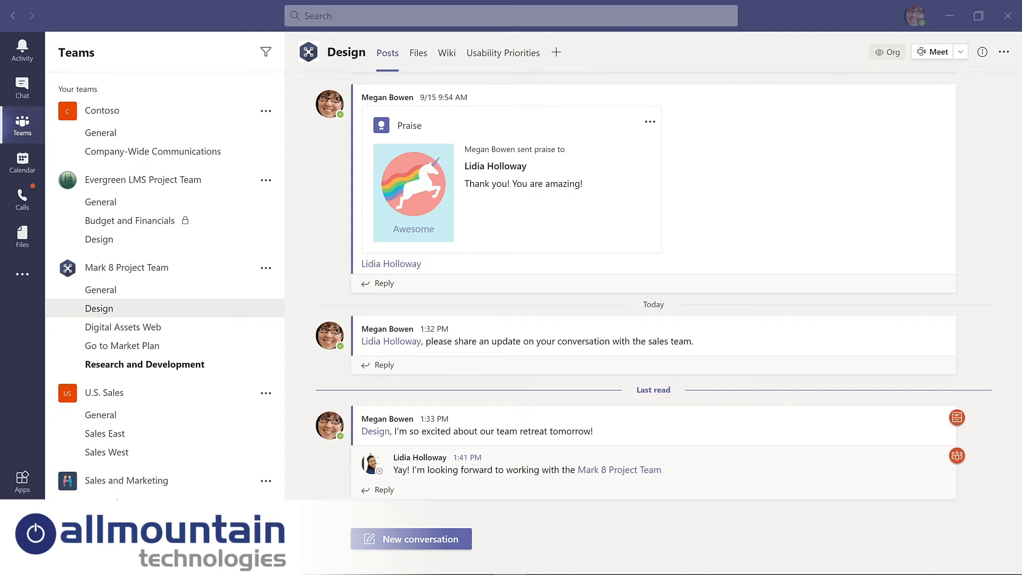
# Step: Make the Contoso Marketing Principles-2021 file a tab in the Mark 8 Design channel, and compare it with the Usability Priorities tab
pyautogui.click(419, 55)
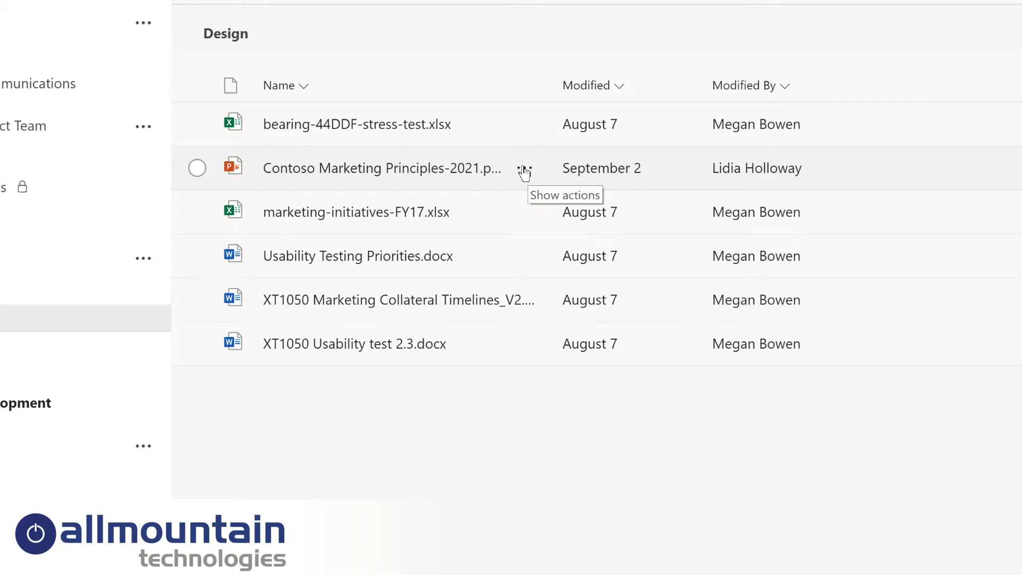
pyautogui.click(525, 171)
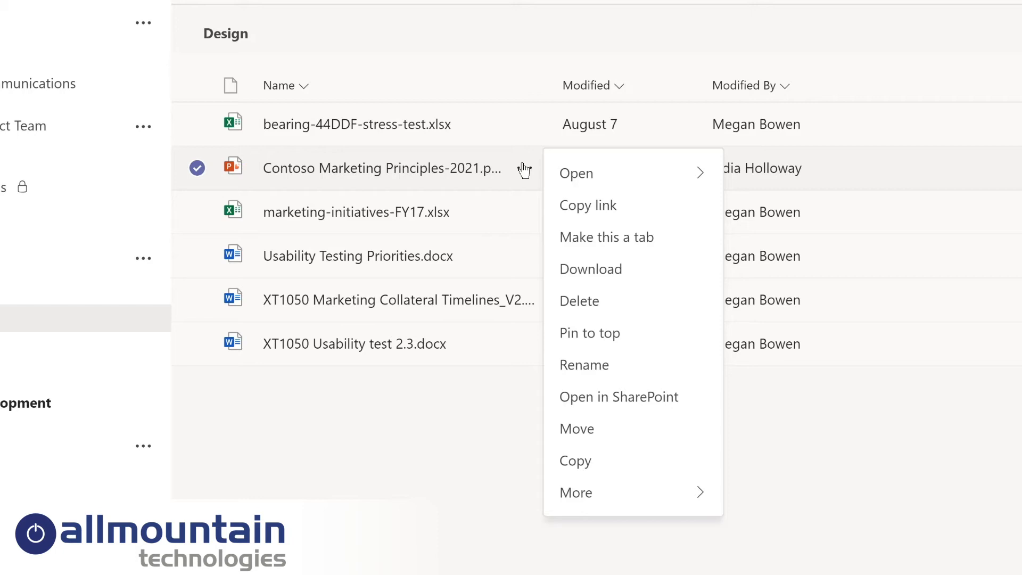
pyautogui.click(604, 244)
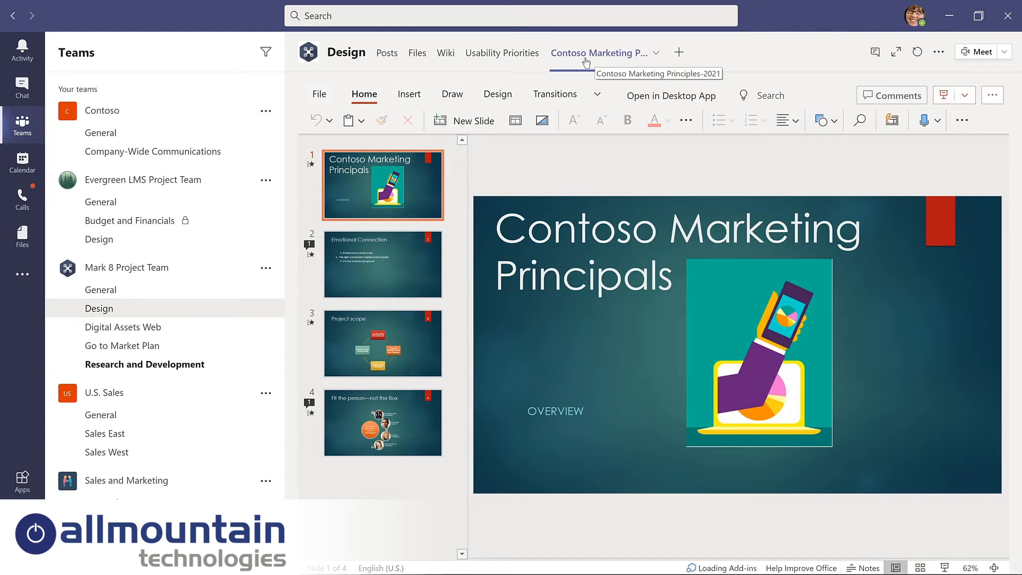
pyautogui.click(486, 53)
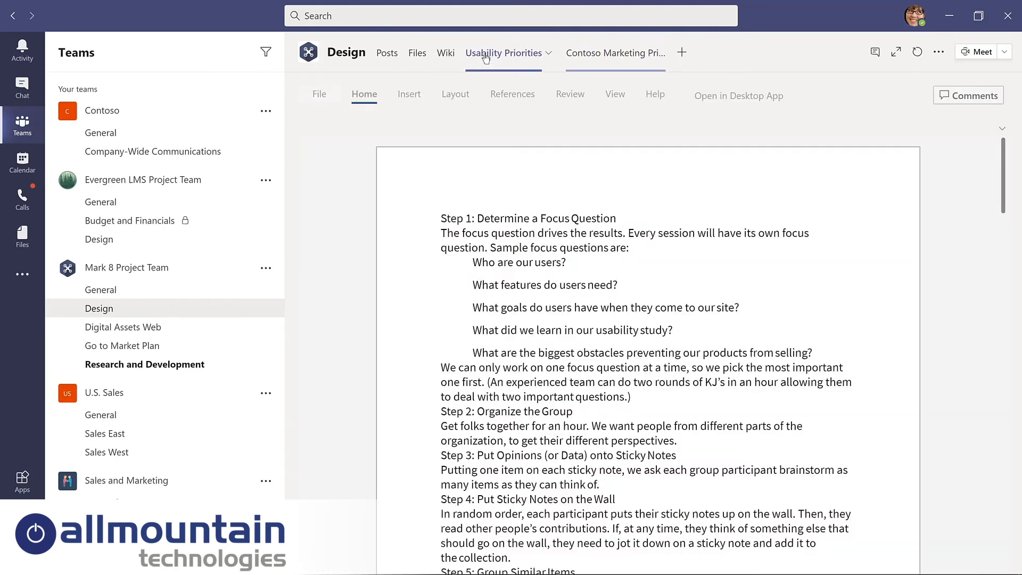
pyautogui.click(638, 62)
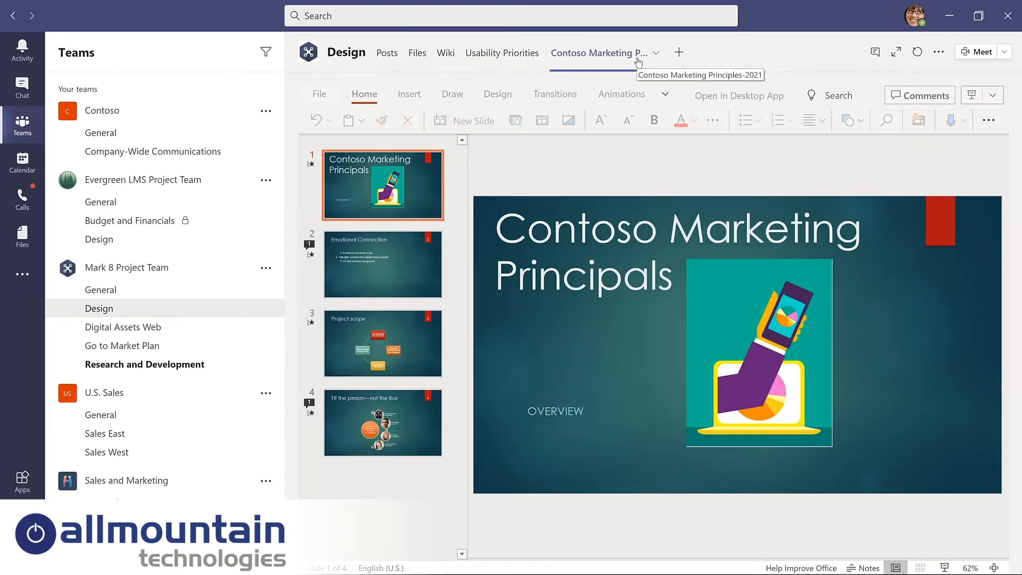
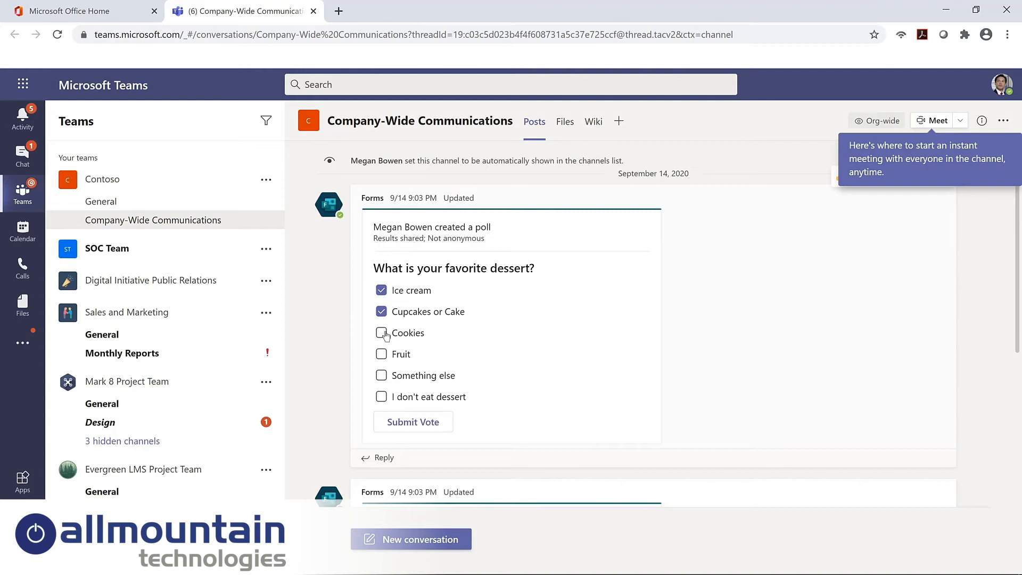
# Step: Add Cookies to the selected answers in the favorite dessert poll and submit the vote
pyautogui.click(387, 333)
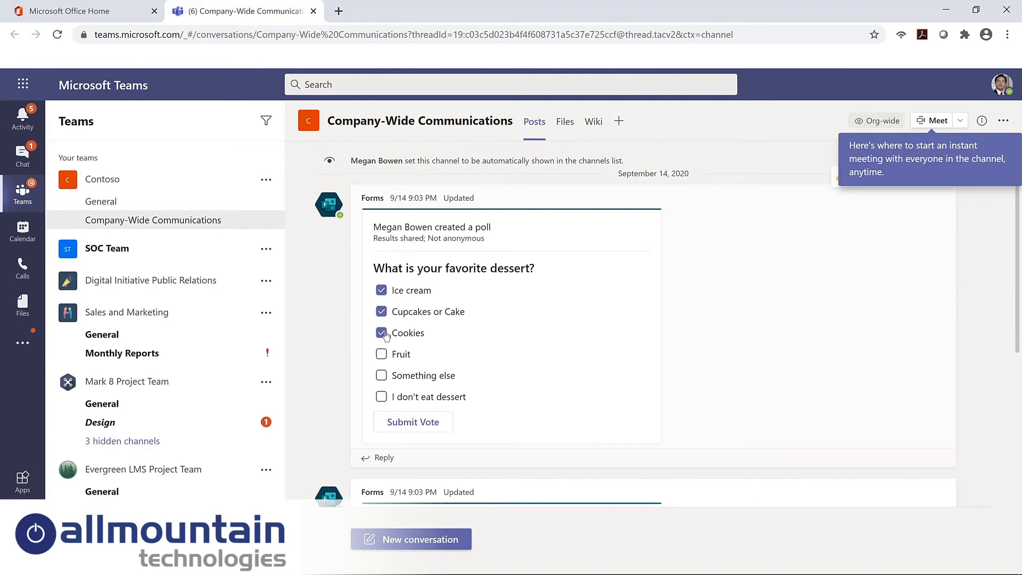
pyautogui.click(415, 423)
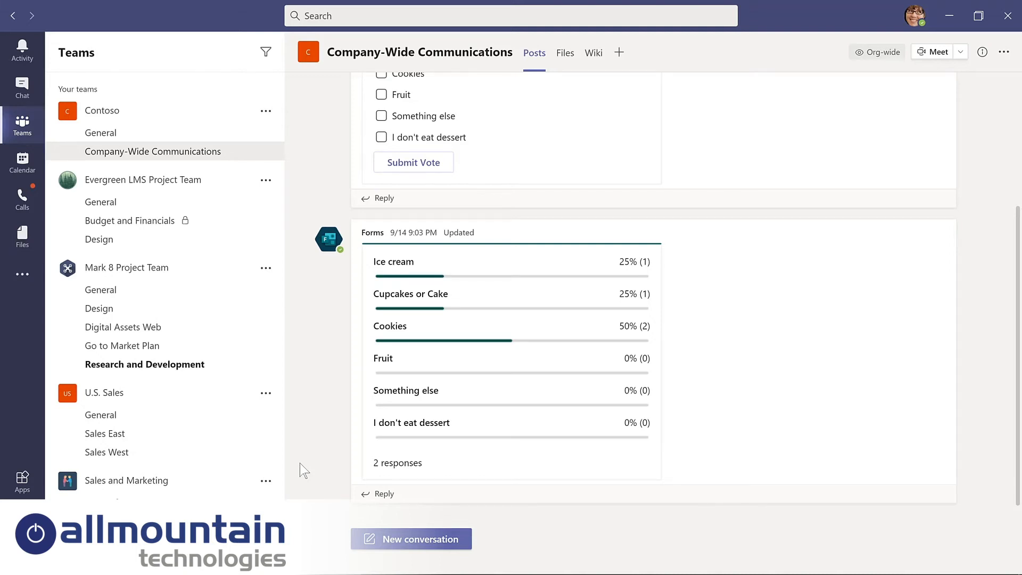
# Step: Start a new Forms poll in the Company-Wide Communications channel with the question "How much do you like Microsoft Teams?"
pyautogui.click(414, 539)
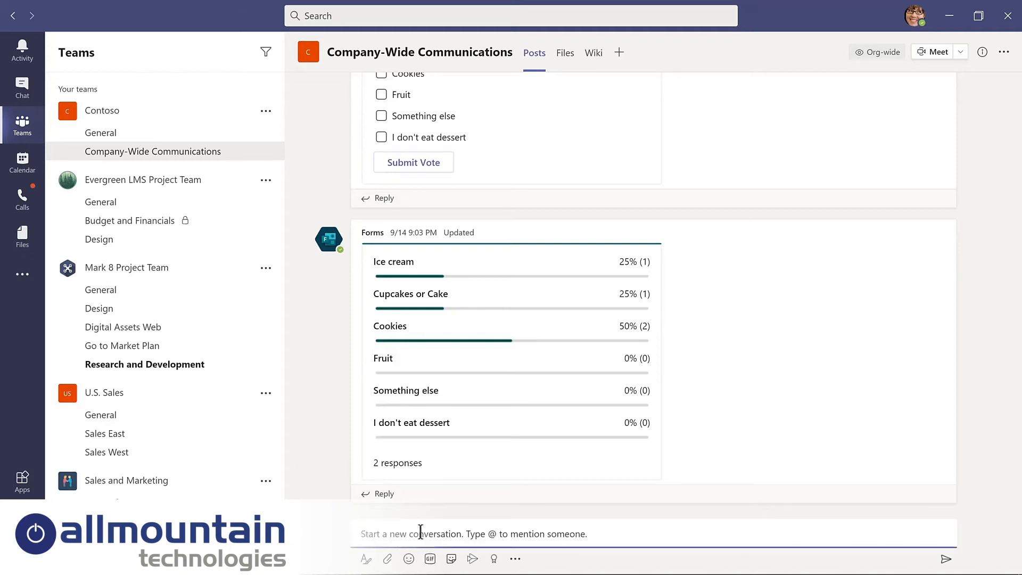
pyautogui.click(514, 559)
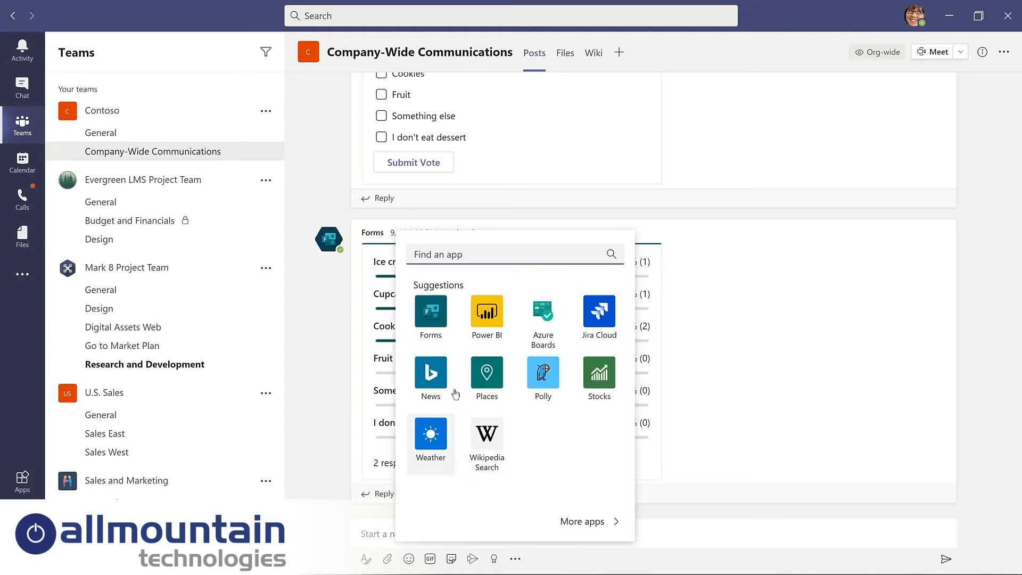
pyautogui.click(433, 316)
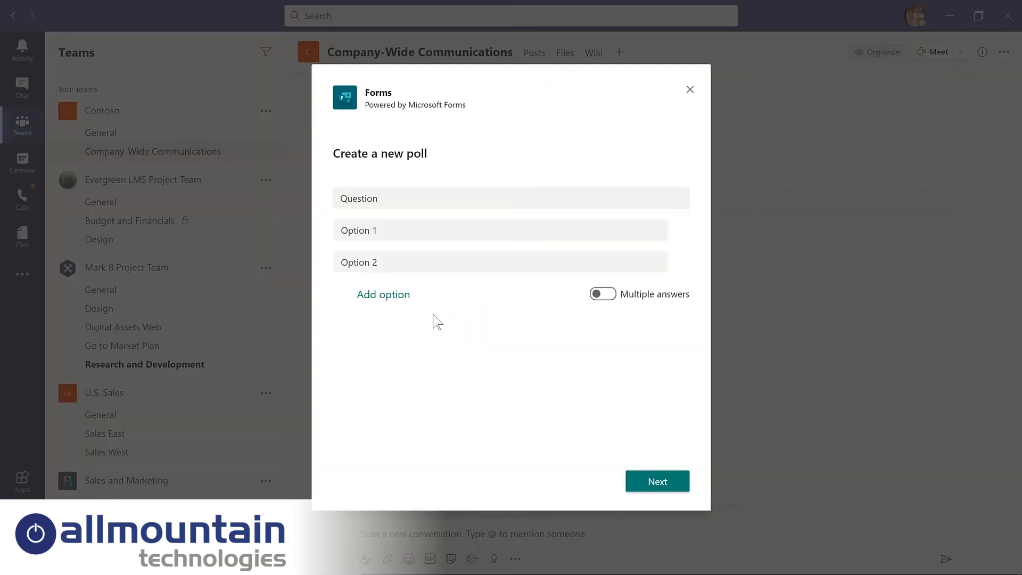
pyautogui.click(391, 198)
pyautogui.doubleClick(392, 198)
pyautogui.write('Ho')
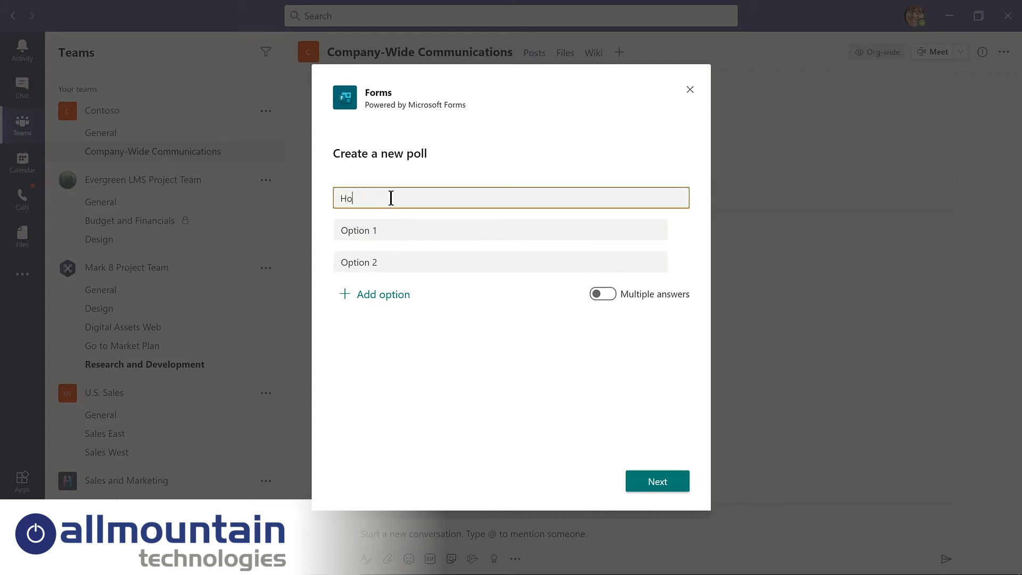
pyautogui.write('w much do you like Microsoft Teams?')
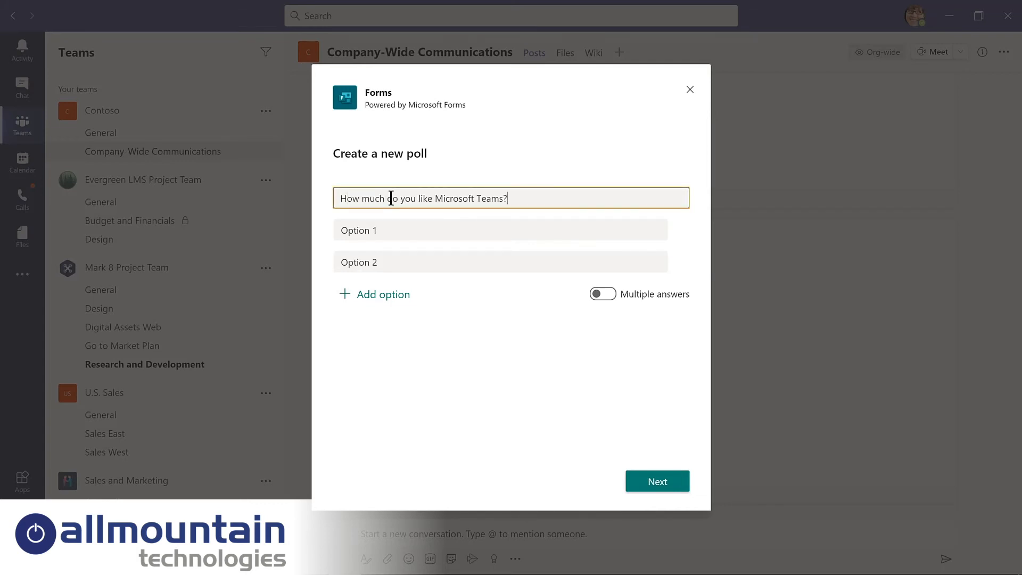
# Step: Fill in the poll options "Teams is amazing!" and "Such a big time saver!" and send the poll to the channel
pyautogui.press('Tab')
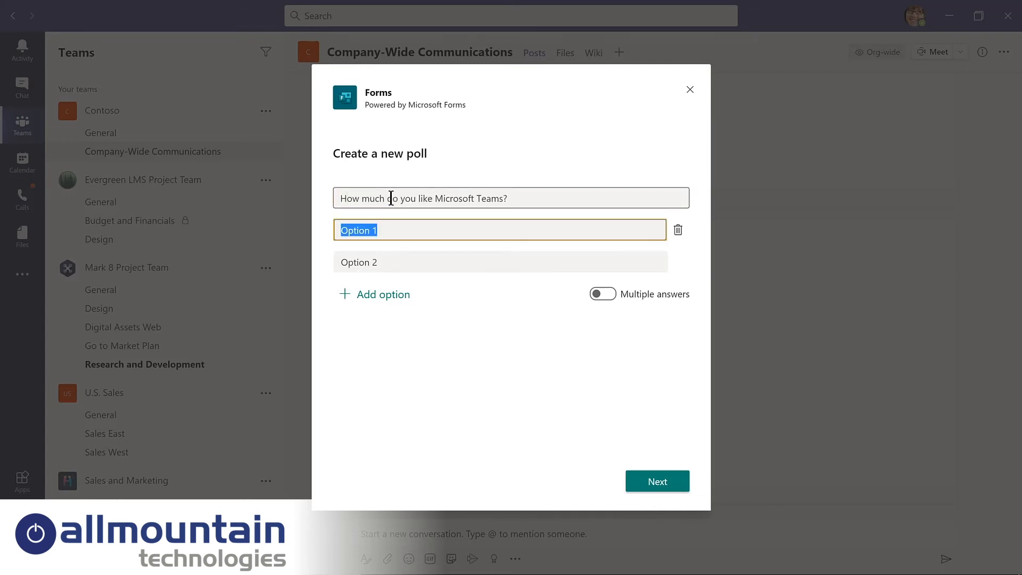
pyautogui.write('Teams is amazing!')
pyautogui.press('Tab')
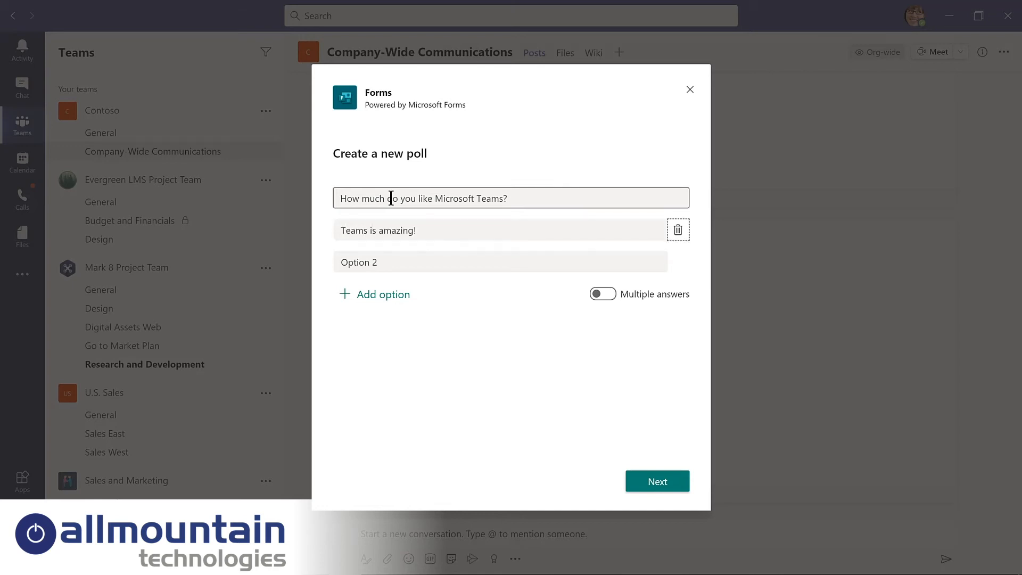
pyautogui.press('Tab')
pyautogui.write('Such a big time saver!')
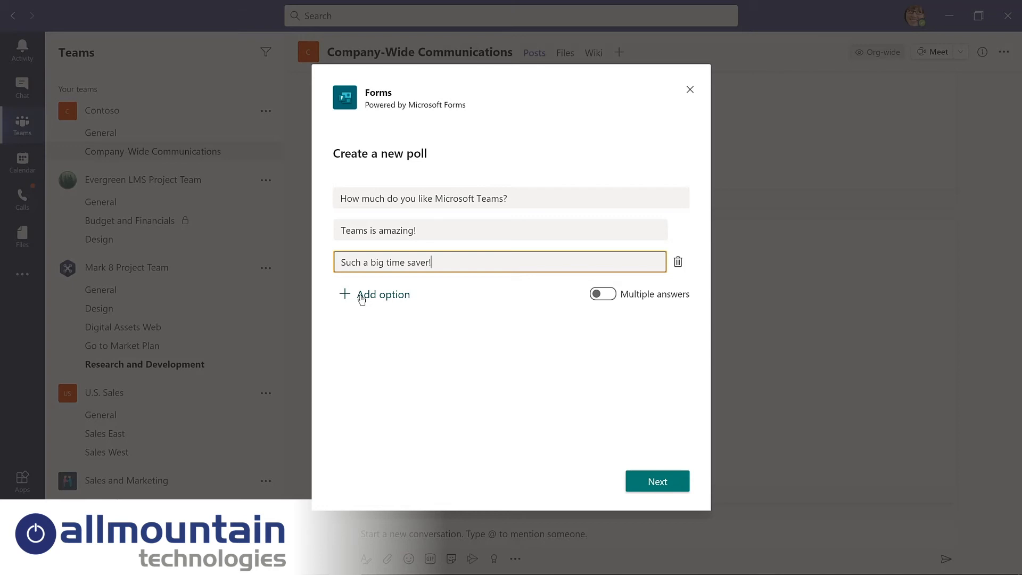
pyautogui.click(650, 486)
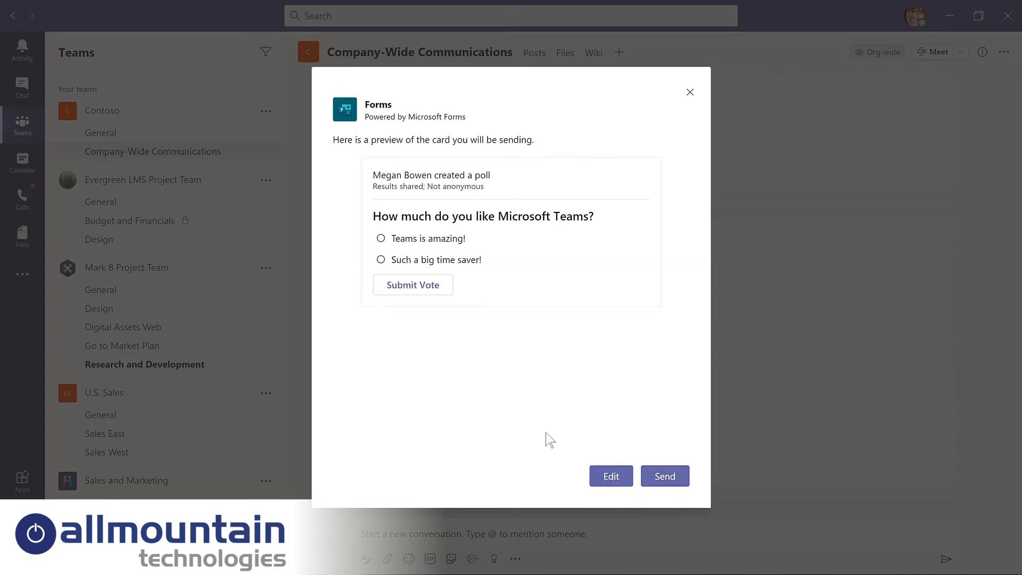
pyautogui.click(666, 479)
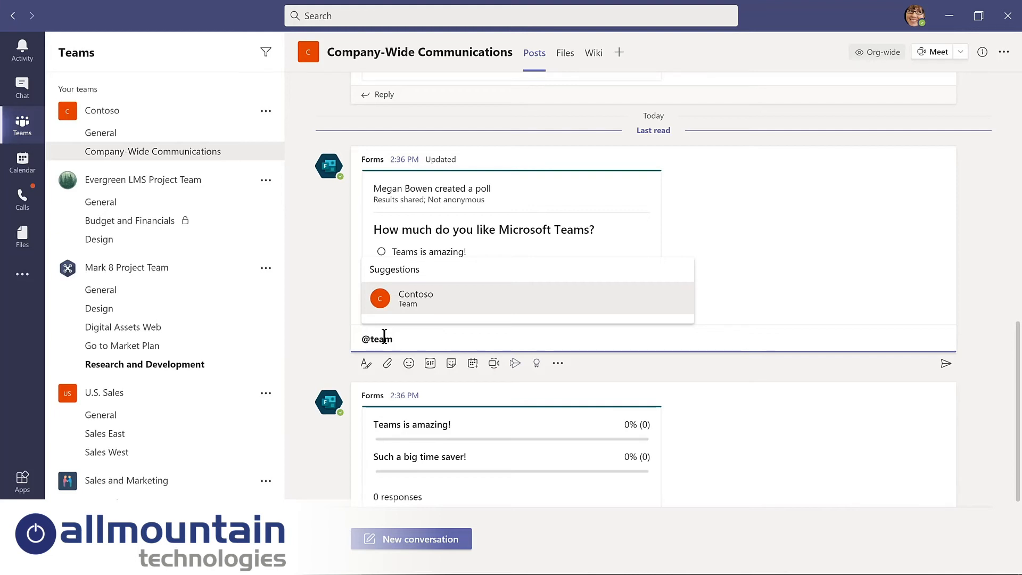
# Step: Reply to the poll post, mentioning the Contoso team with the message "Please complete this poll by Friday!"
pyautogui.press('Return')
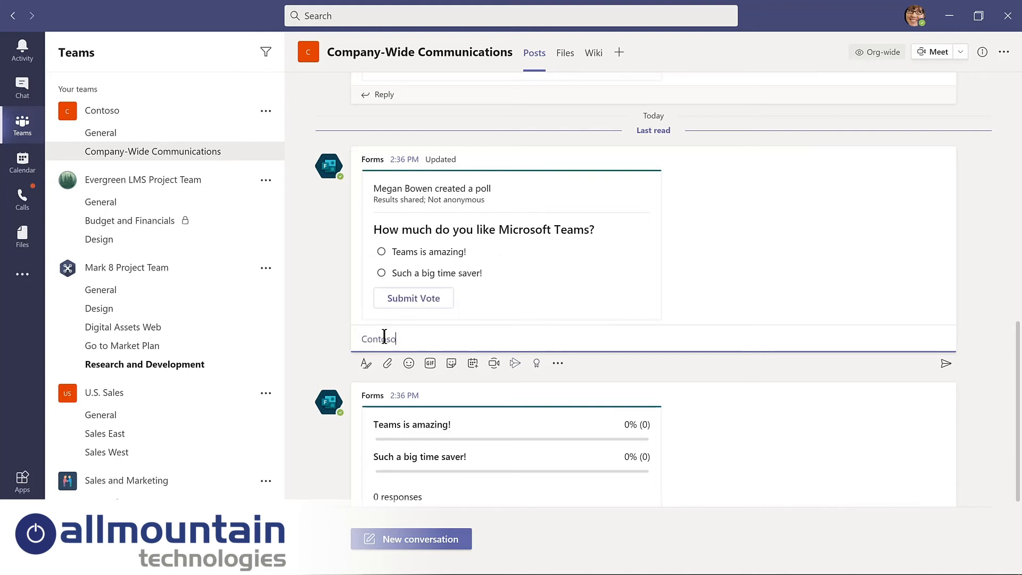
pyautogui.write('Please complete this poll by Friday!')
pyautogui.press('Return')
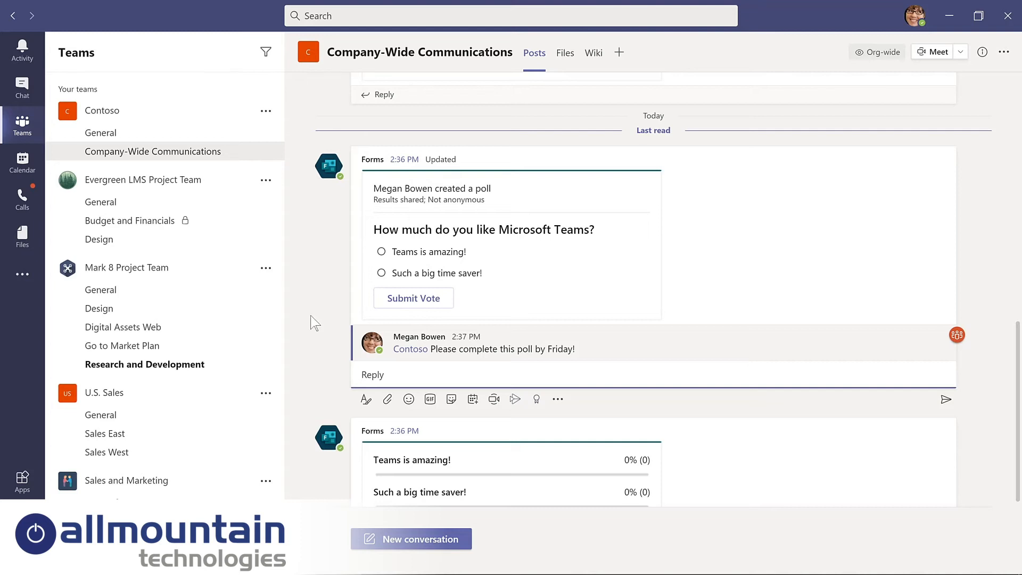
# Step: Choose the Dark theme in the general settings and close the settings
pyautogui.click(916, 17)
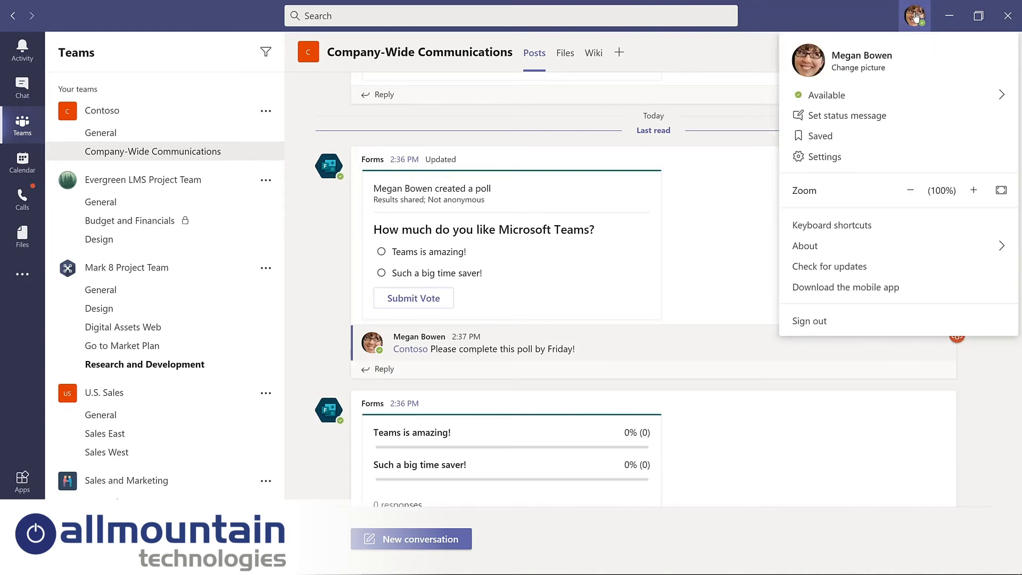
pyautogui.click(829, 161)
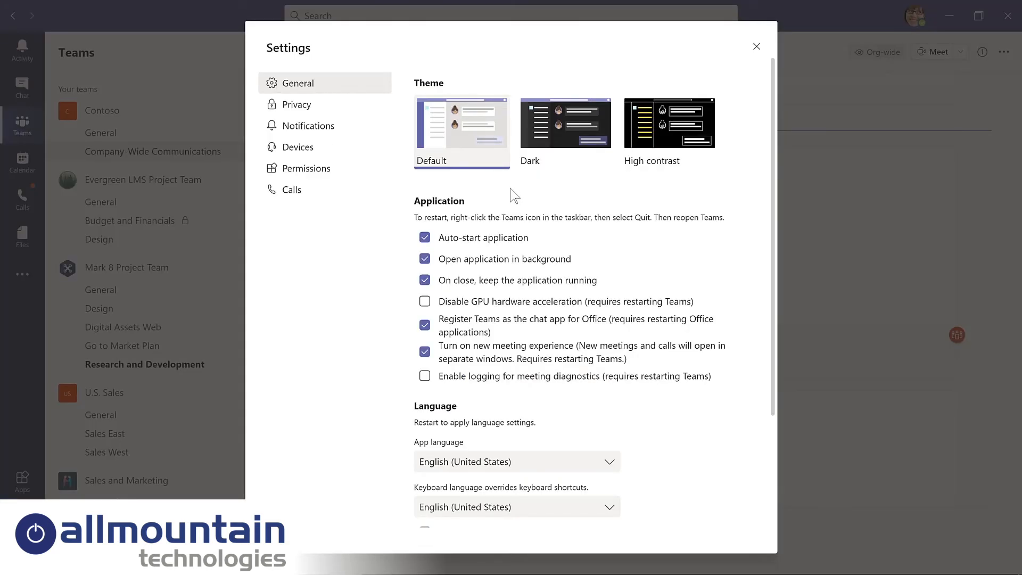
pyautogui.click(565, 124)
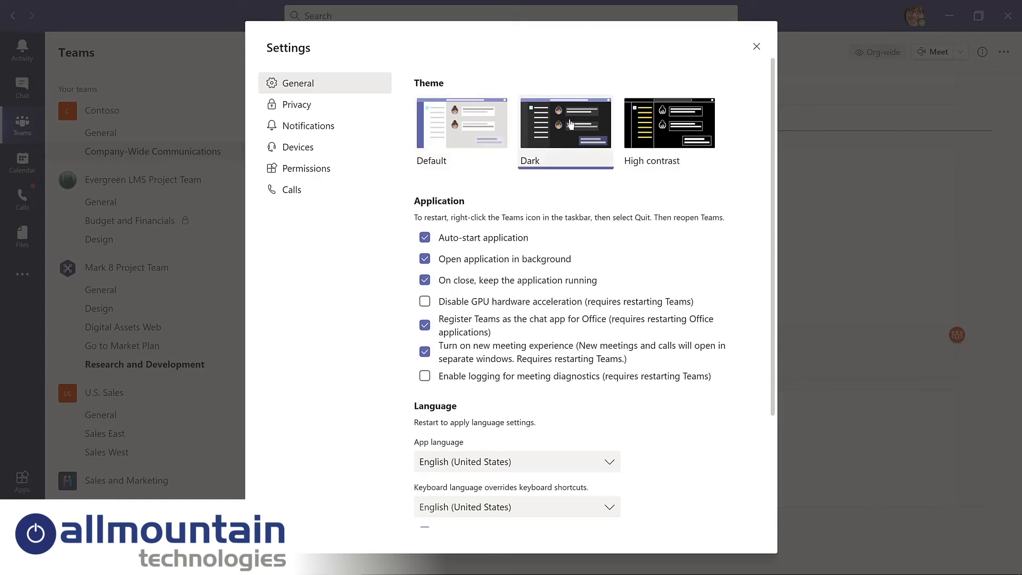
pyautogui.click(756, 46)
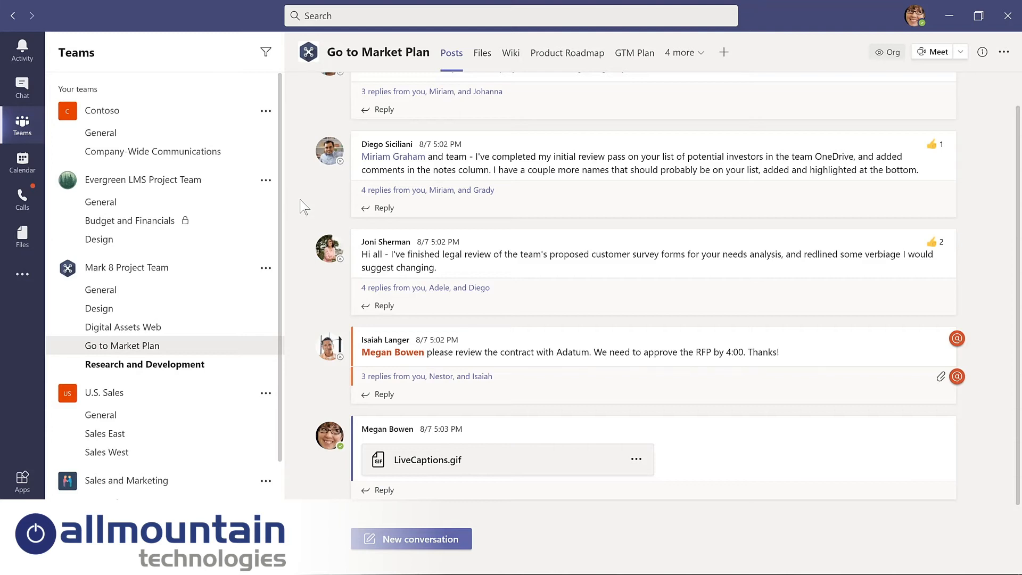
# Step: Save the potential investors review message and the legal review message in the Go to Market Plan channel
pyautogui.moveTo(733, 156)
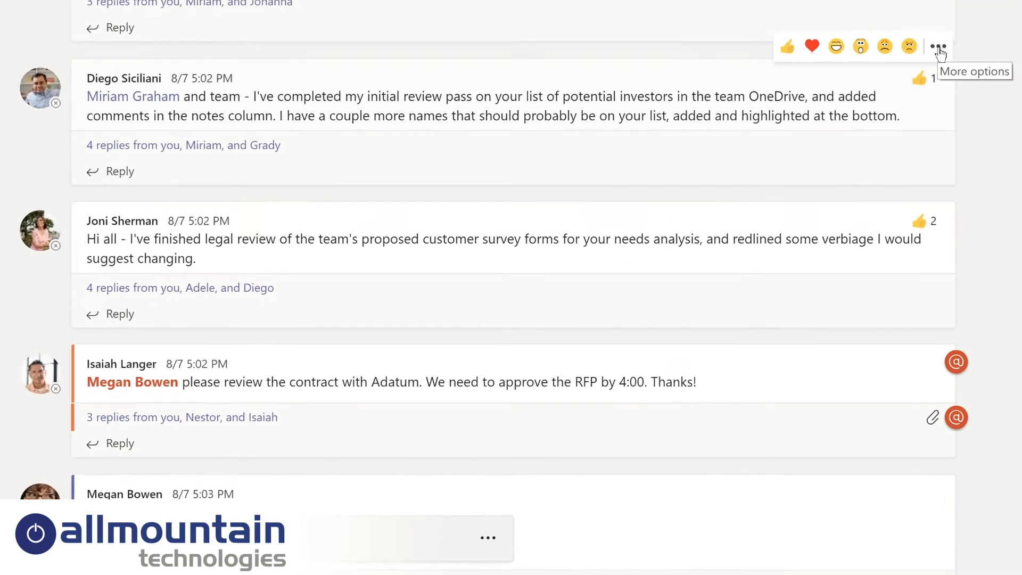
pyautogui.click(946, 124)
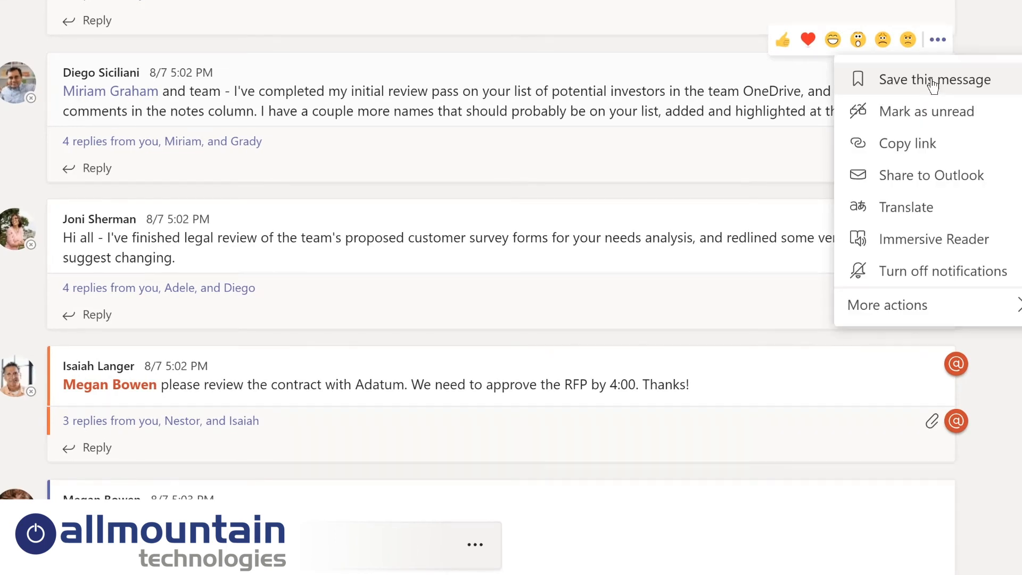
pyautogui.click(933, 82)
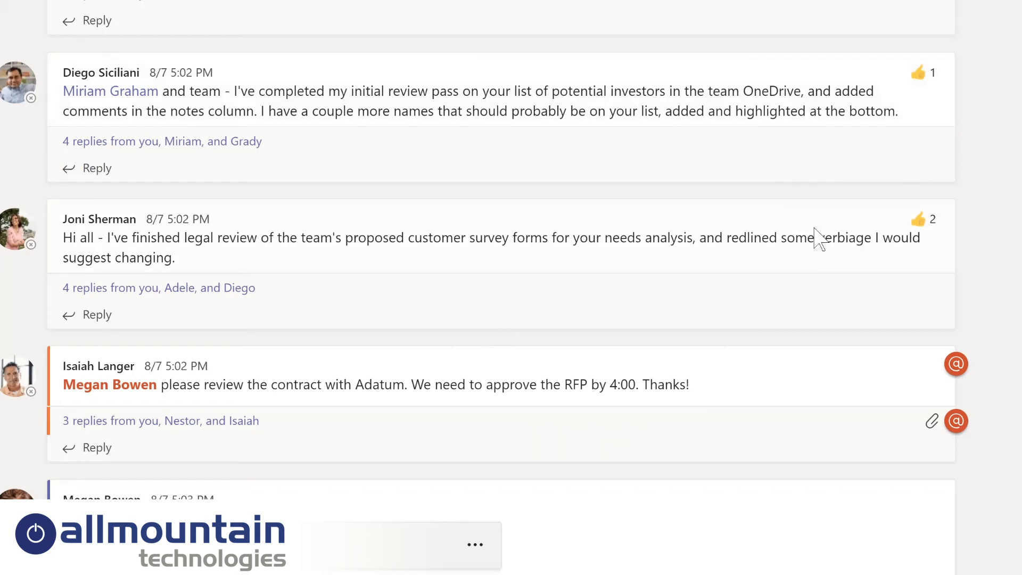
pyautogui.moveTo(815, 235)
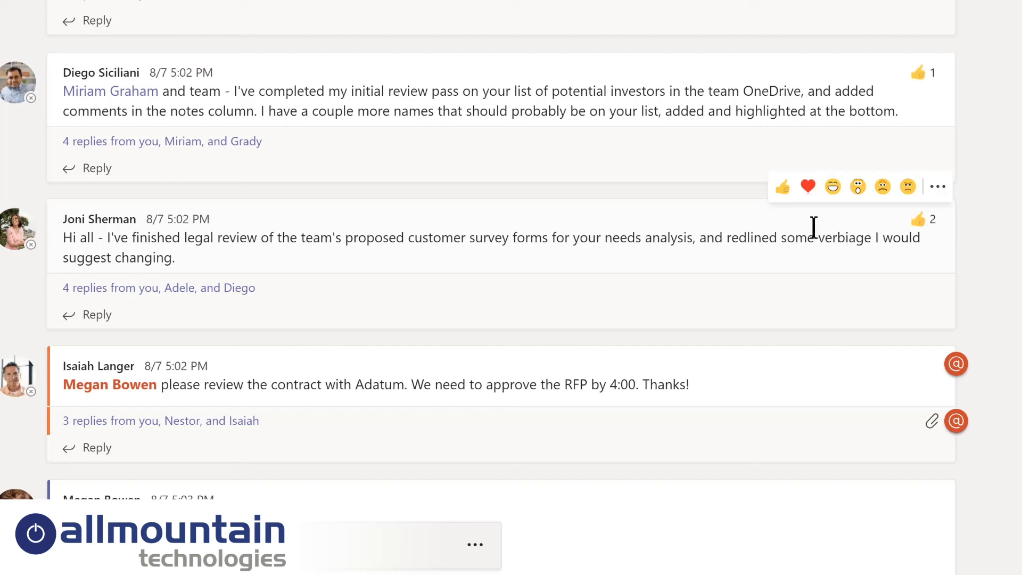
pyautogui.click(939, 190)
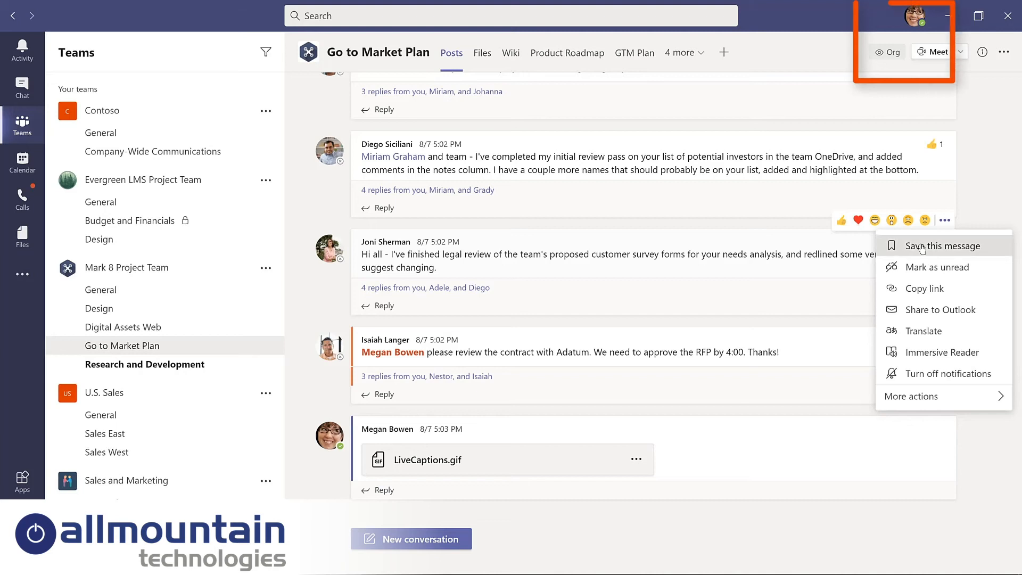
pyautogui.click(922, 247)
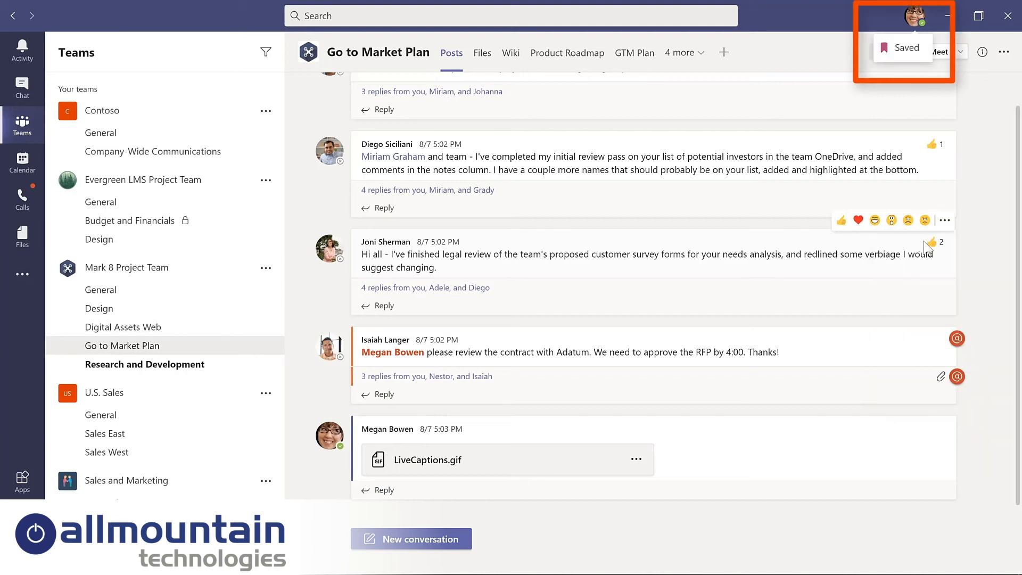
pyautogui.moveTo(926, 245)
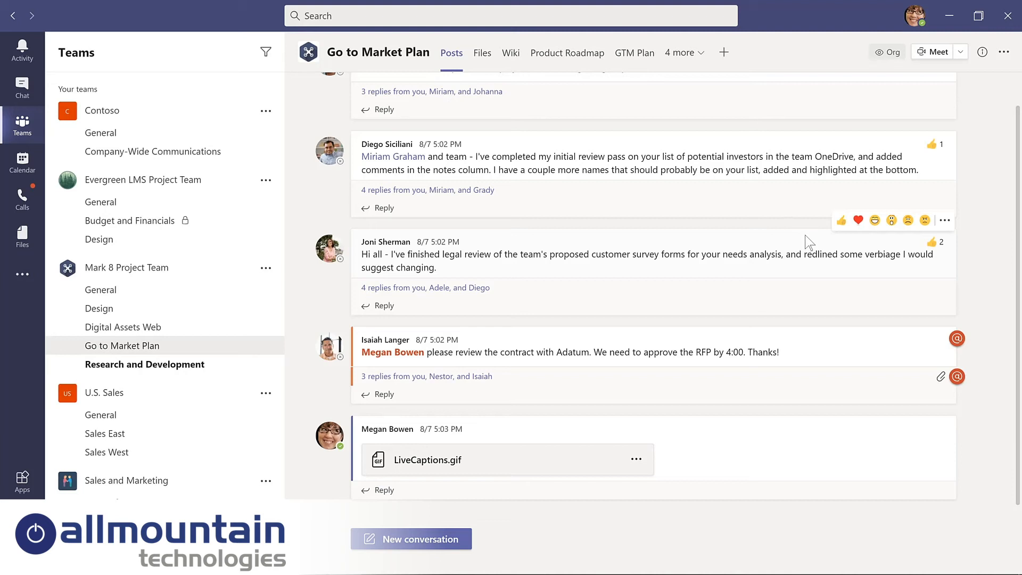
# Step: Open the list of saved messages and view the potential investors review message in its channel conversation
pyautogui.click(917, 18)
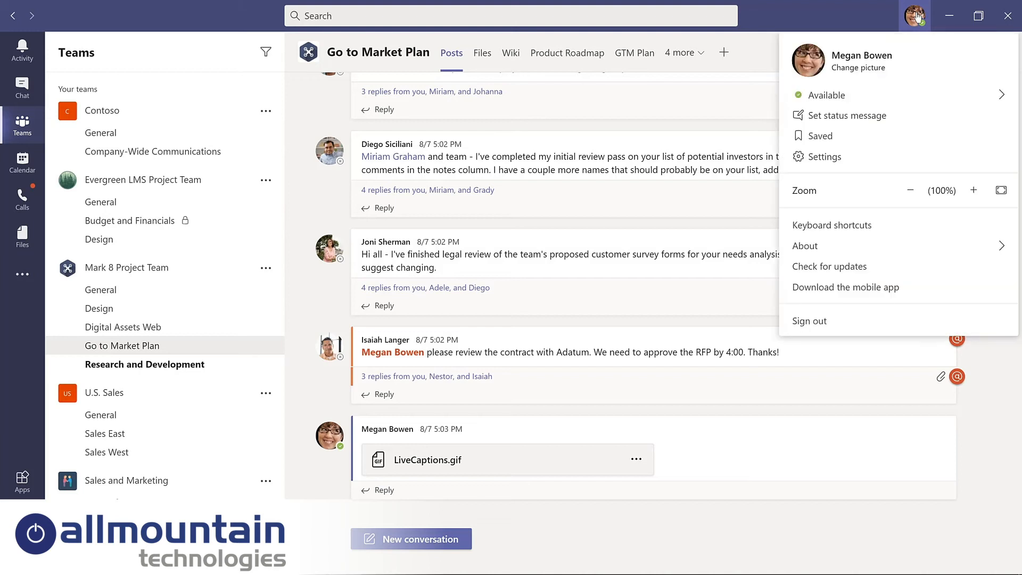
pyautogui.click(821, 137)
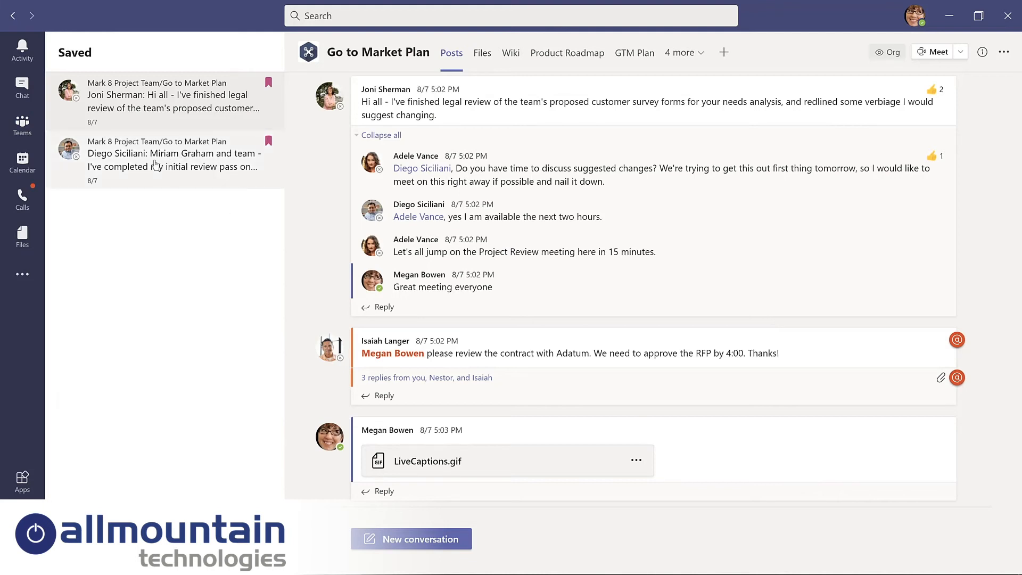
pyautogui.click(235, 153)
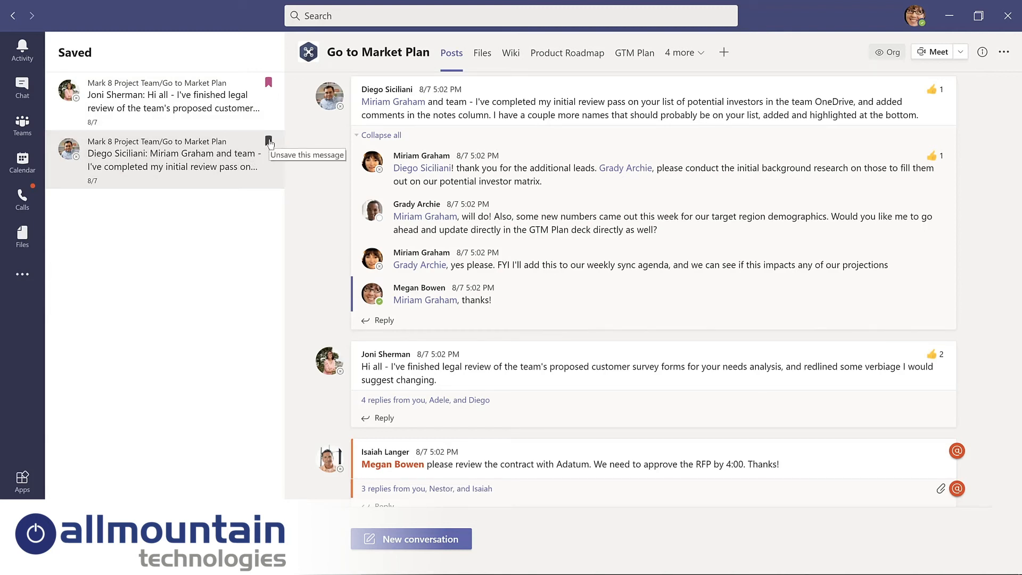
pyautogui.click(269, 141)
# Step: From the Evergreen LMS Project Team's Design channel, bring up the saved list with the /saved command and unsave the potential investors message
pyautogui.click(109, 240)
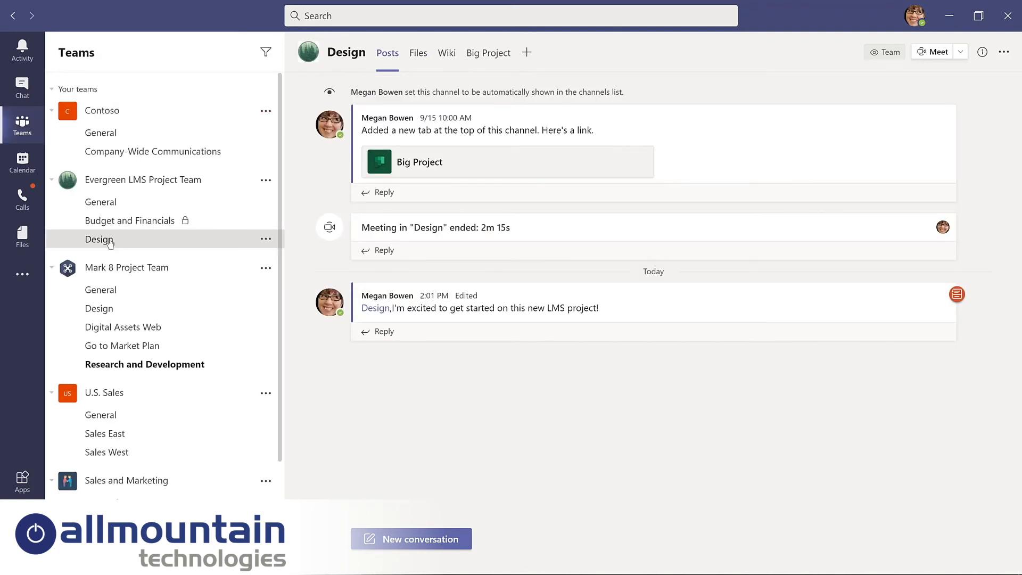
pyautogui.click(359, 14)
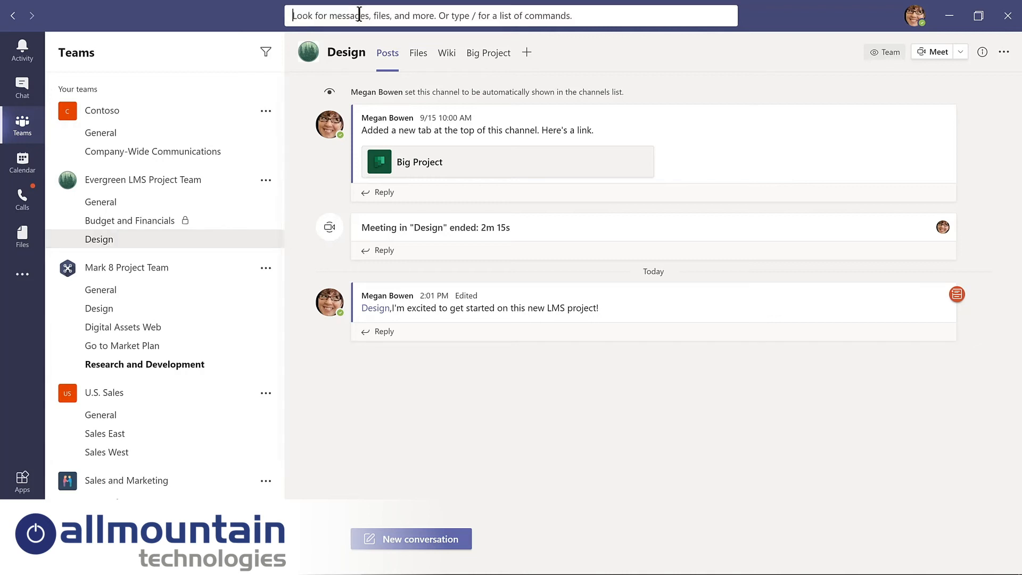
pyautogui.write('/saved')
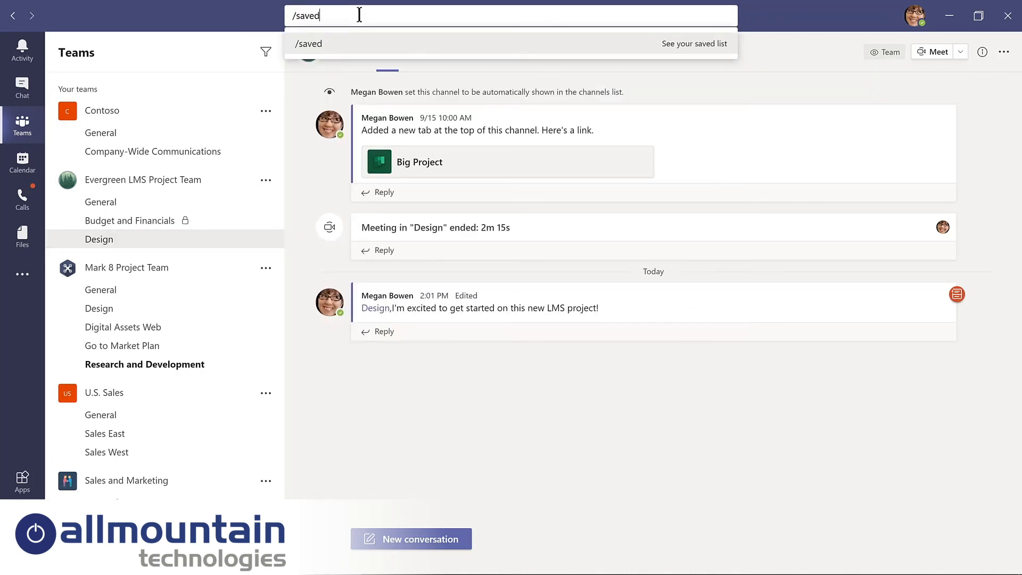
pyautogui.press('Return')
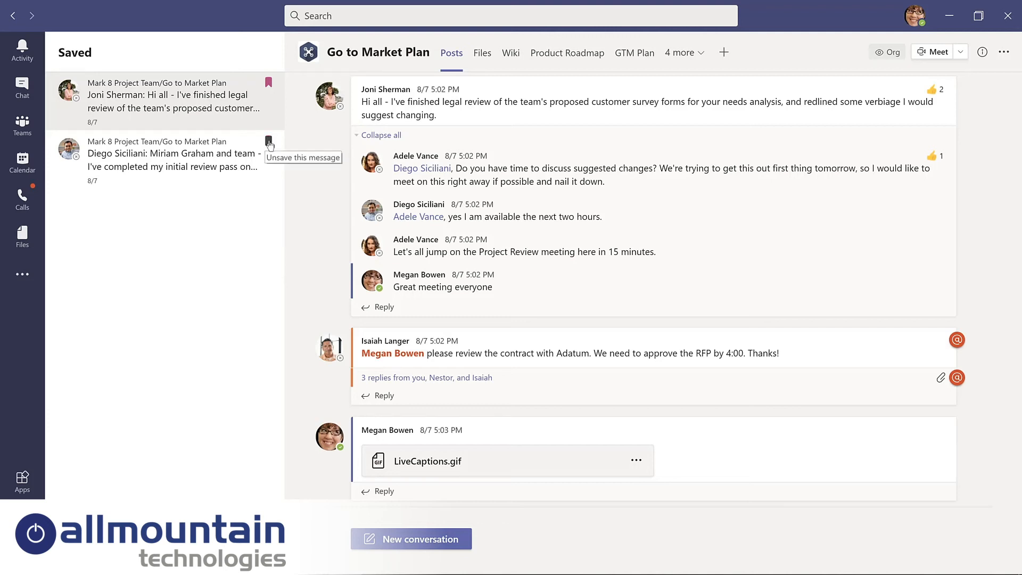
pyautogui.click(269, 141)
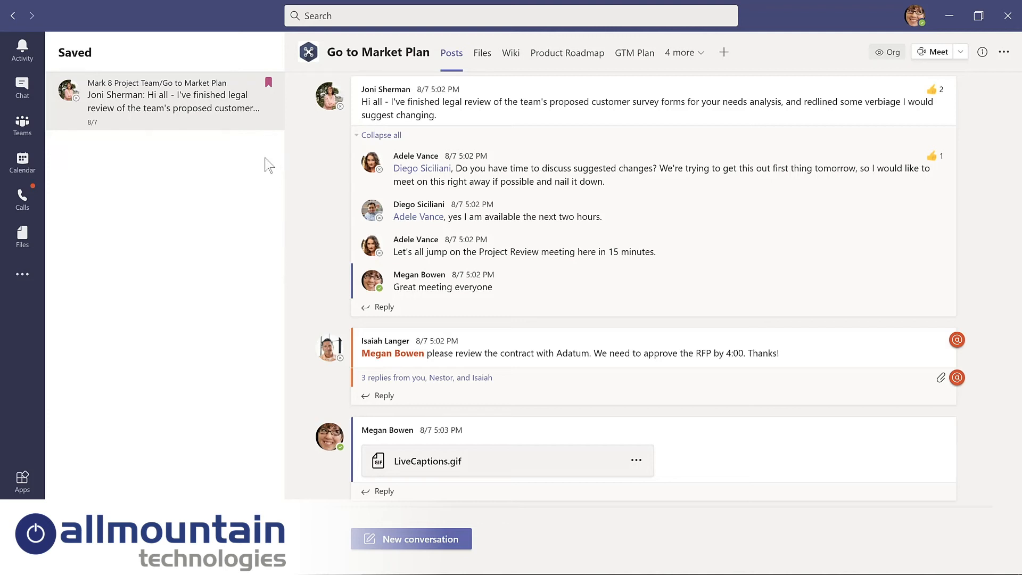
# Step: Save the Adatum contract review message in the Go to Market Plan channel, and unsave it again
pyautogui.click(35, 129)
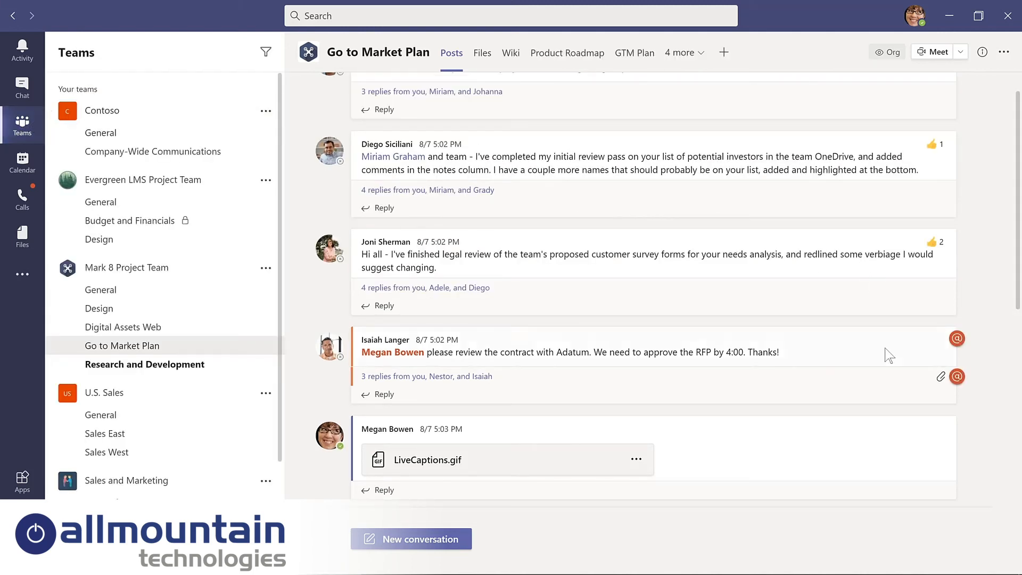
pyautogui.click(945, 319)
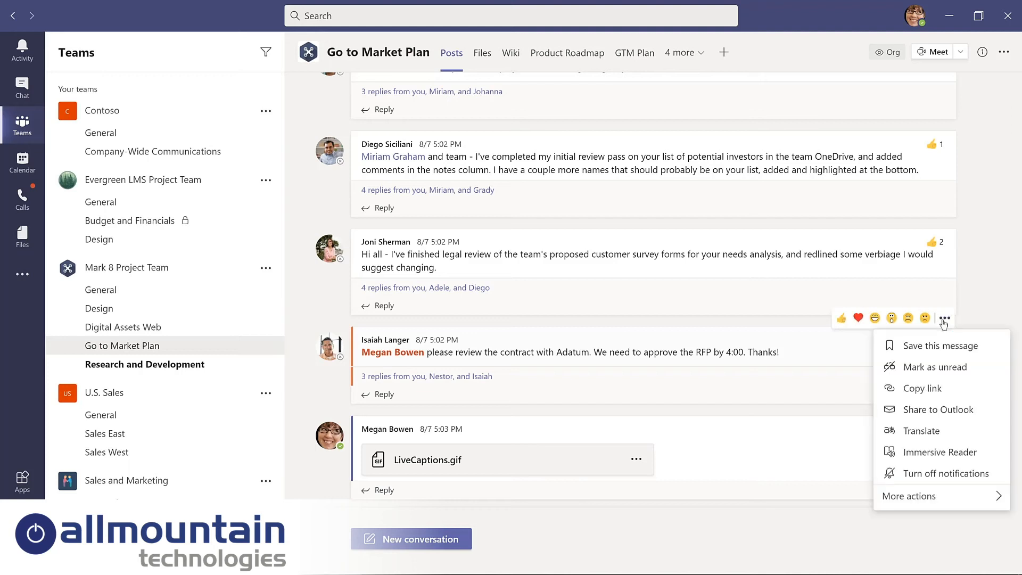
pyautogui.click(937, 346)
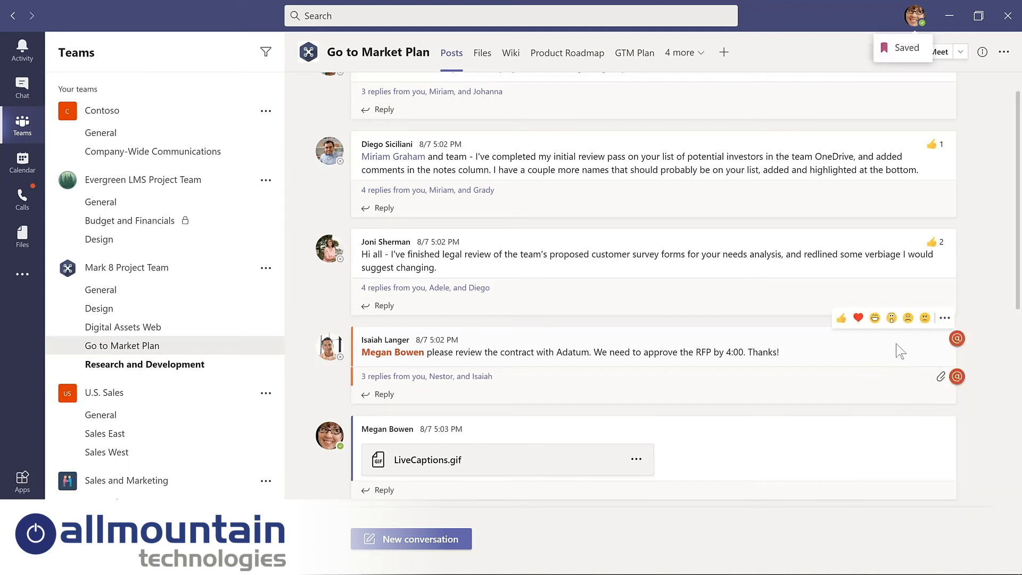
pyautogui.click(946, 319)
pyautogui.click(934, 346)
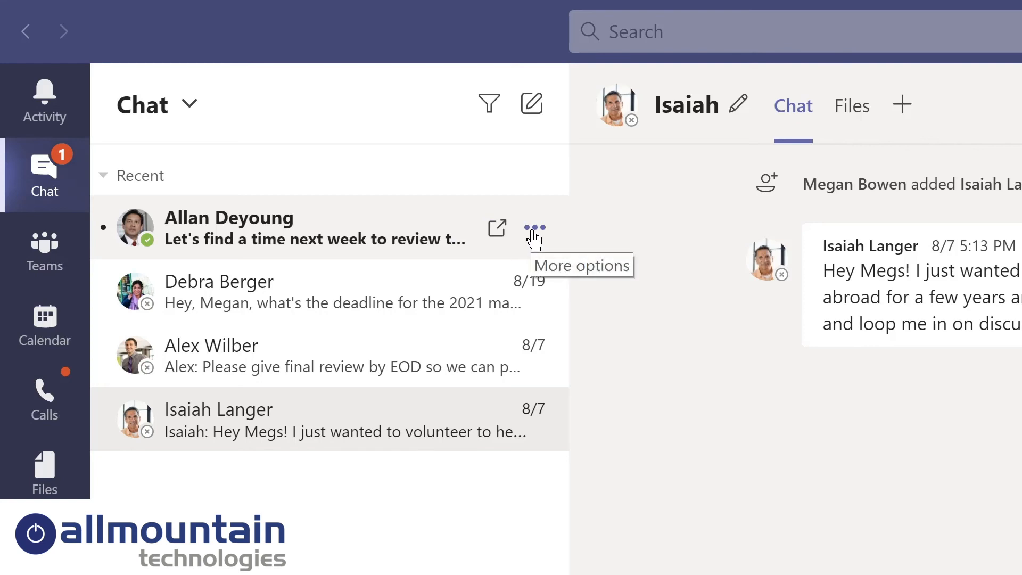
# Step: Pin the unread chat about finding a time next week for a review
pyautogui.click(534, 229)
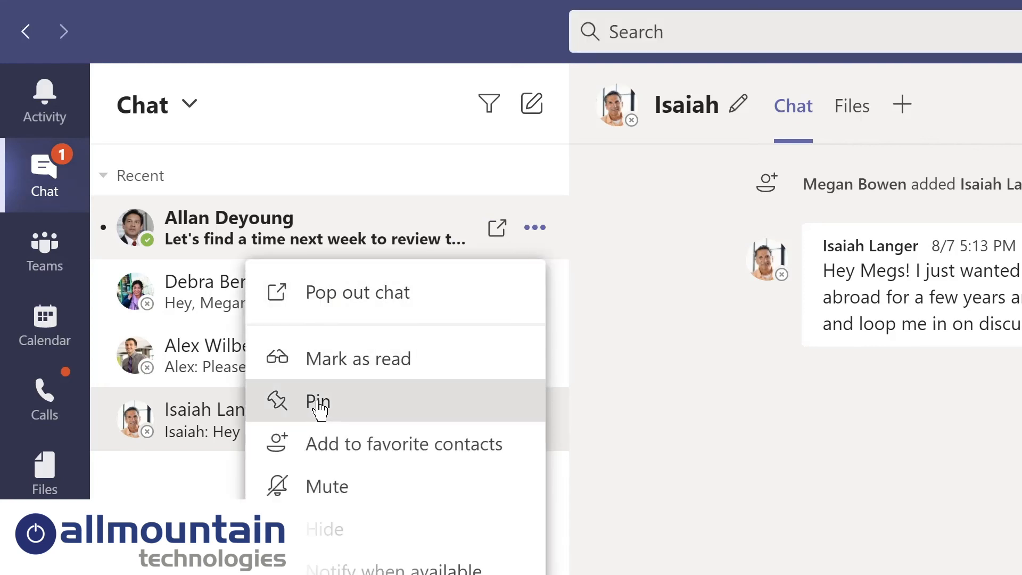
pyautogui.click(320, 410)
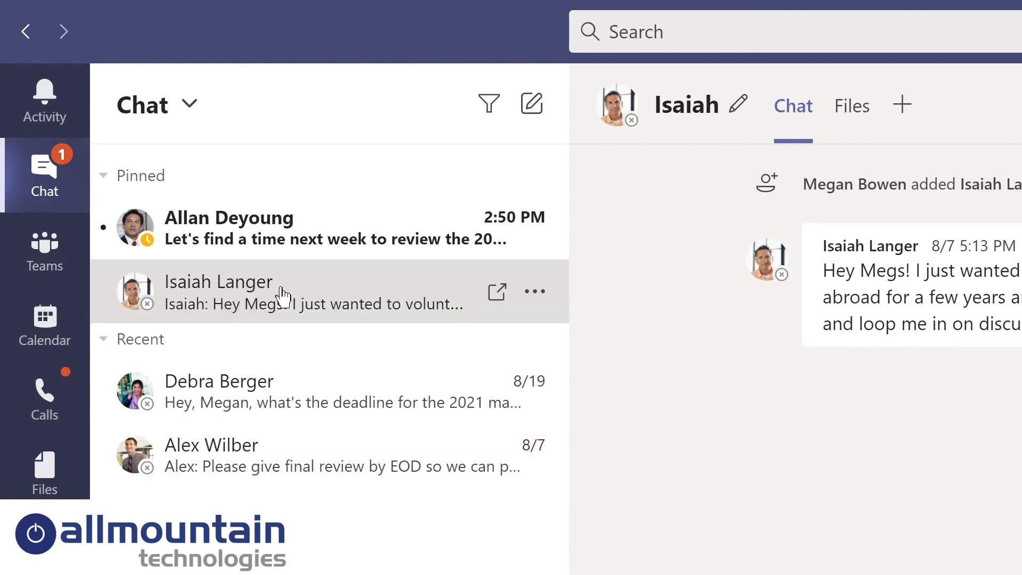
# Step: Move the pinned chat about volunteering to the start of the pinned chats, and unpin that chat
pyautogui.moveTo(278, 290); pyautogui.dragTo(284, 200)
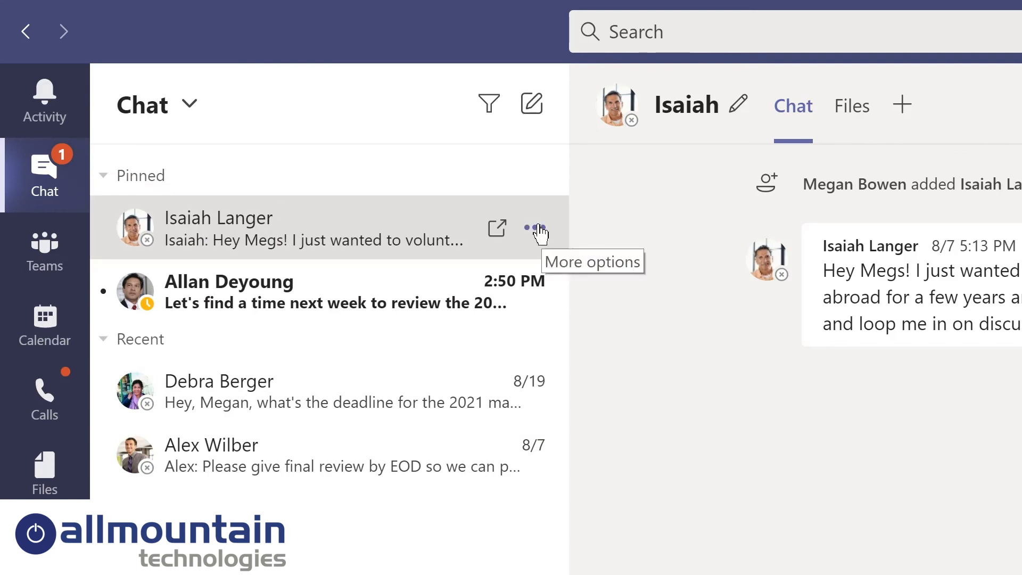
pyautogui.click(539, 229)
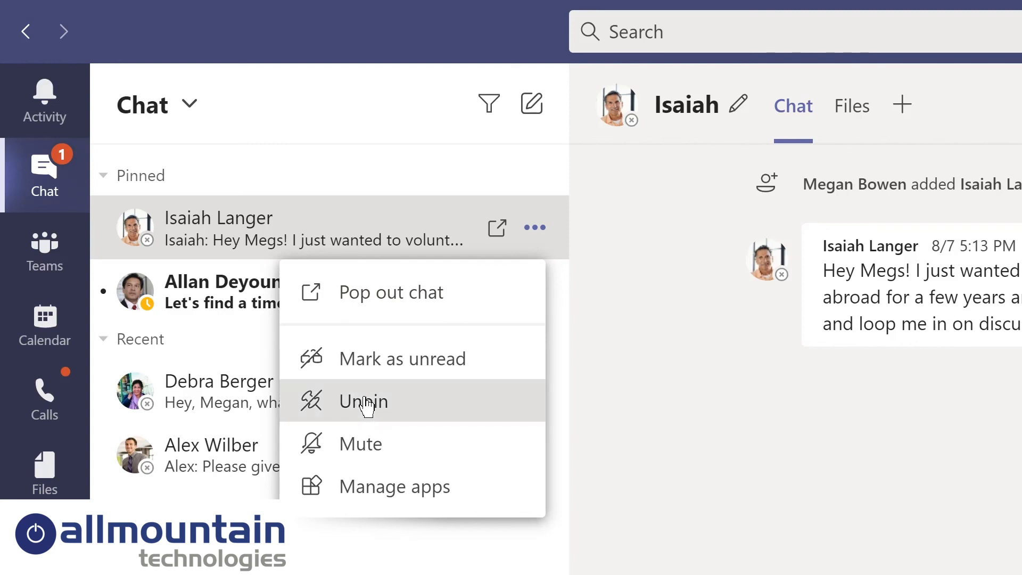
pyautogui.click(365, 402)
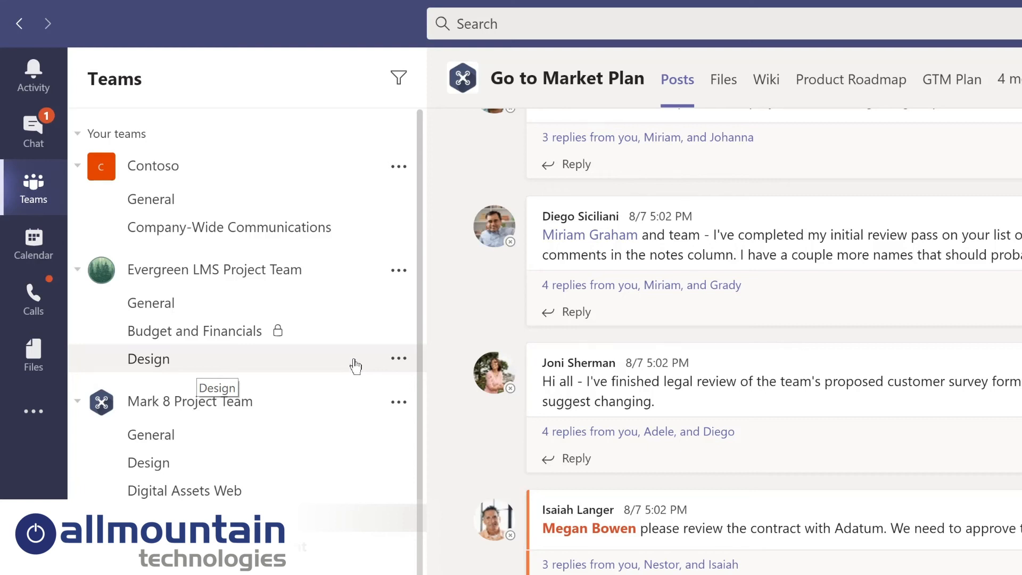
# Step: Pin the Design channel of the Evergreen LMS Project Team
pyautogui.click(398, 360)
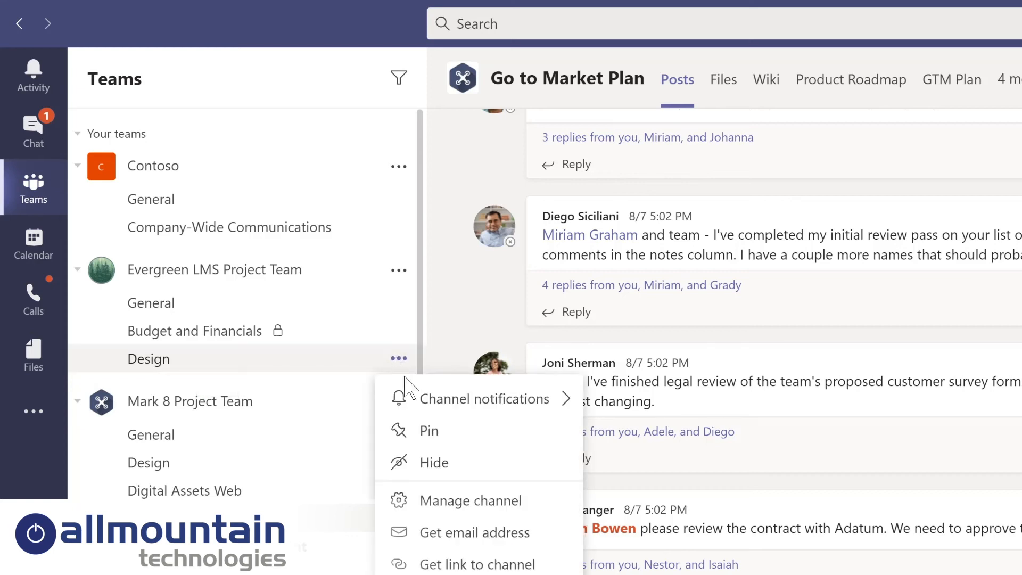
pyautogui.click(427, 434)
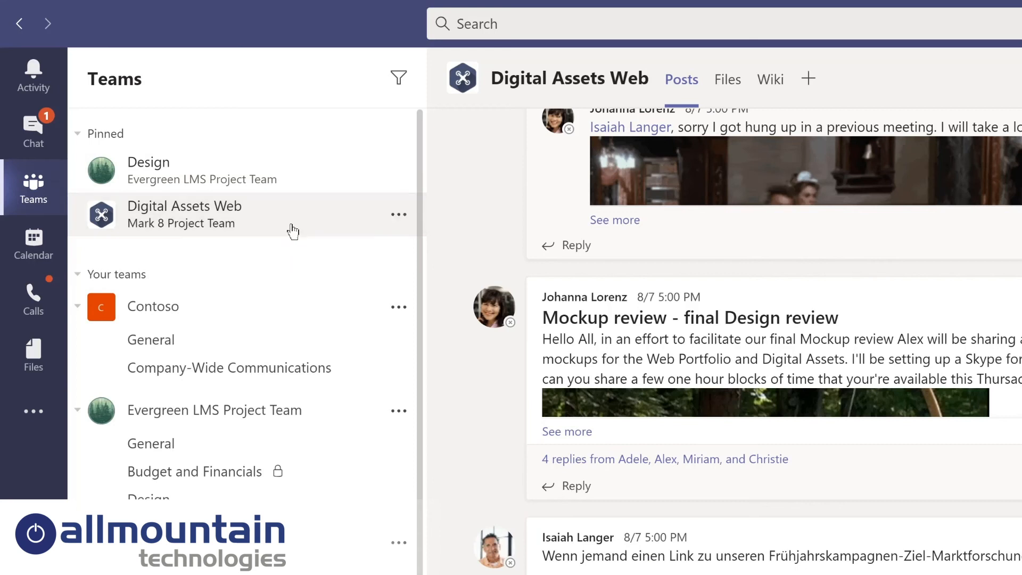
# Step: Move the pinned Digital Assets Web channel above the Design channel, and unpin Digital Assets Web
pyautogui.click(286, 228)
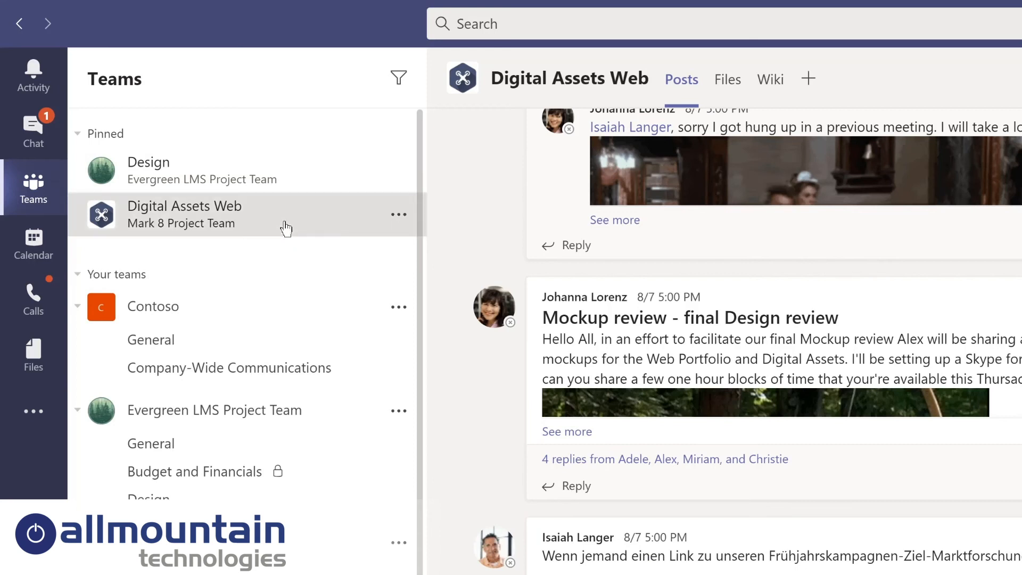
pyautogui.moveTo(286, 228); pyautogui.dragTo(286, 158)
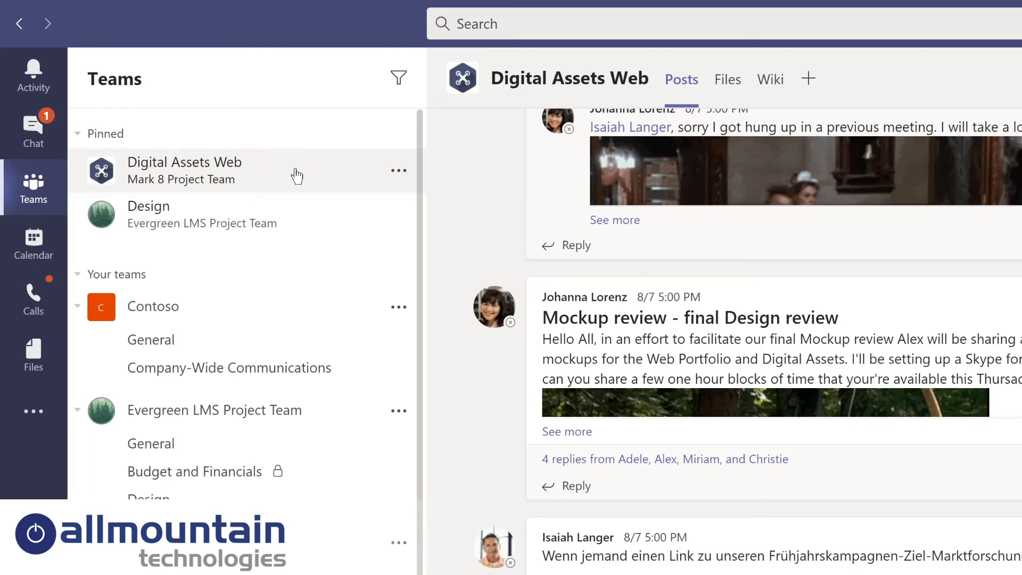
pyautogui.click(399, 171)
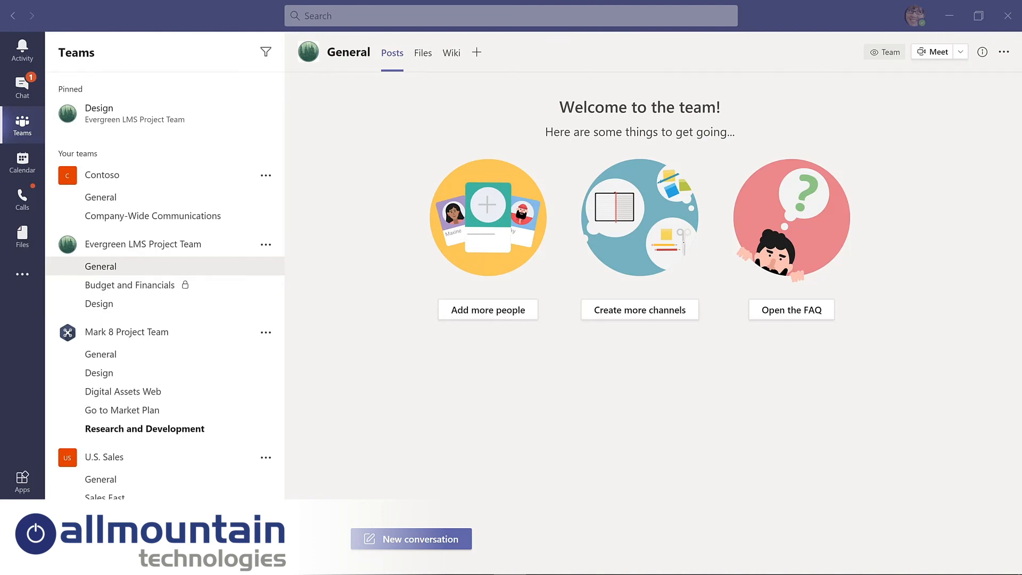
# Step: Start a new formatted conversation in the Evergreen team's General channel with the subject "I'm excited to start planning our new LMS!"
pyautogui.click(404, 542)
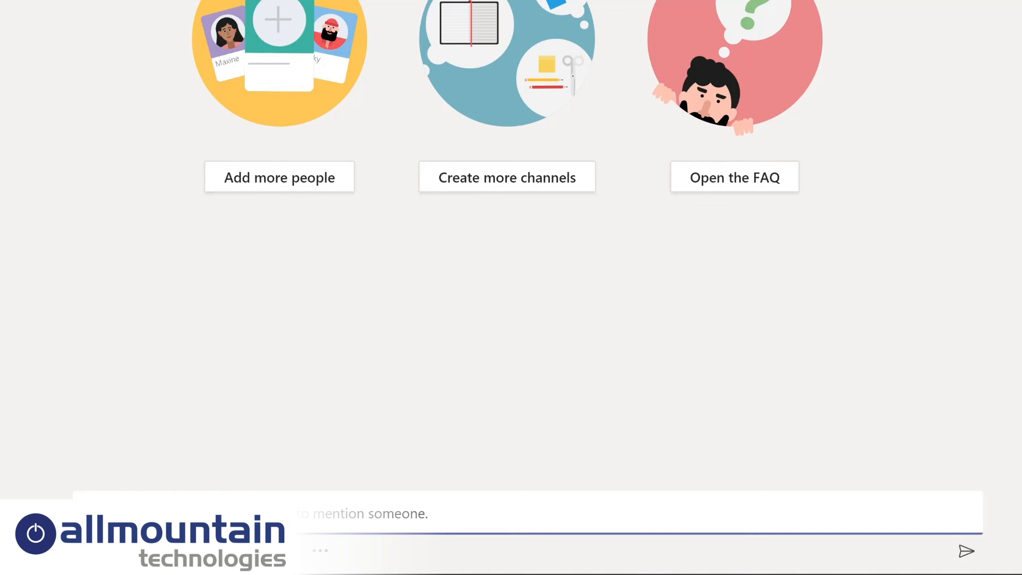
pyautogui.hotkey('ctrl', 'shift', 'x')
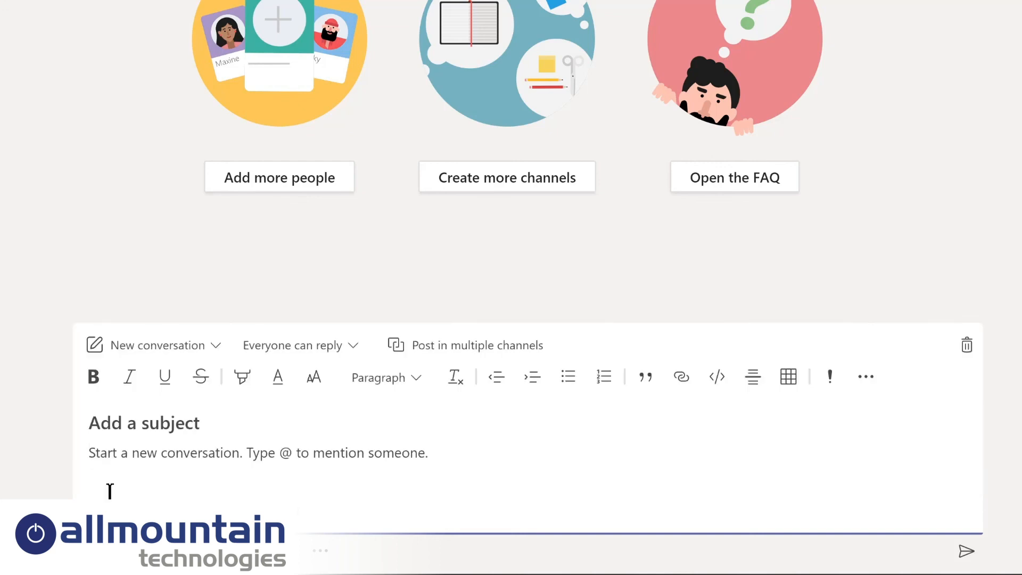
pyautogui.click(130, 422)
pyautogui.write("I'm")
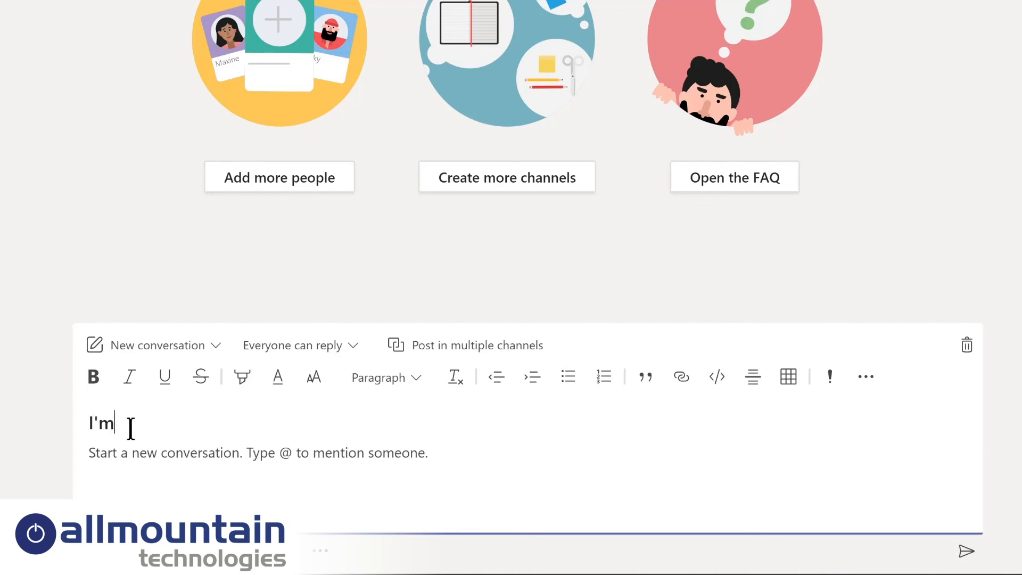
pyautogui.write(' excited to start planning our new LMS!')
# Step: Write the message body "We'll be sharing details and actions in the Design channel", mentioning the Design channel
pyautogui.click(154, 458)
pyautogui.write("We'll be sharing details and actions in the ")
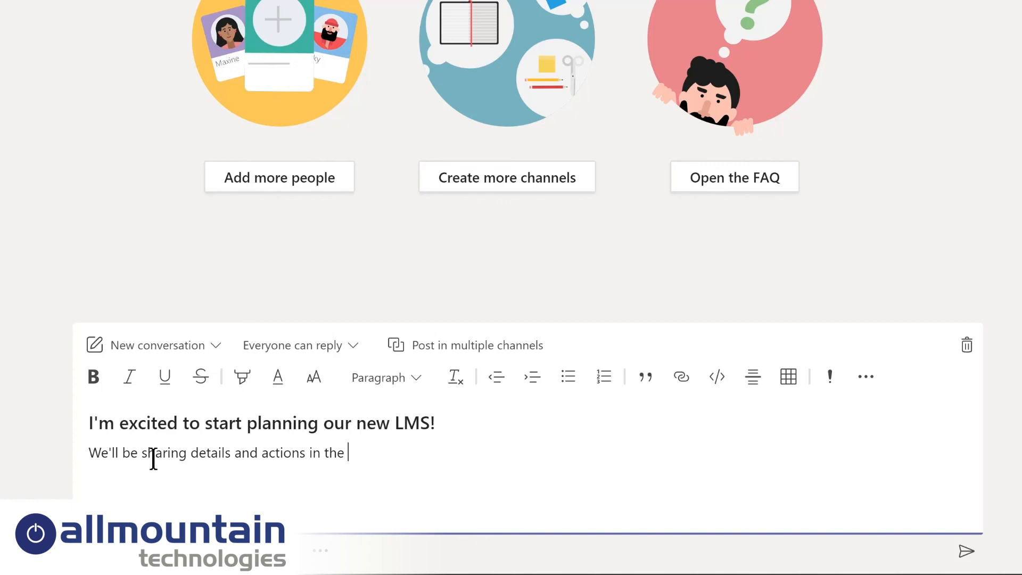
pyautogui.write('@Design')
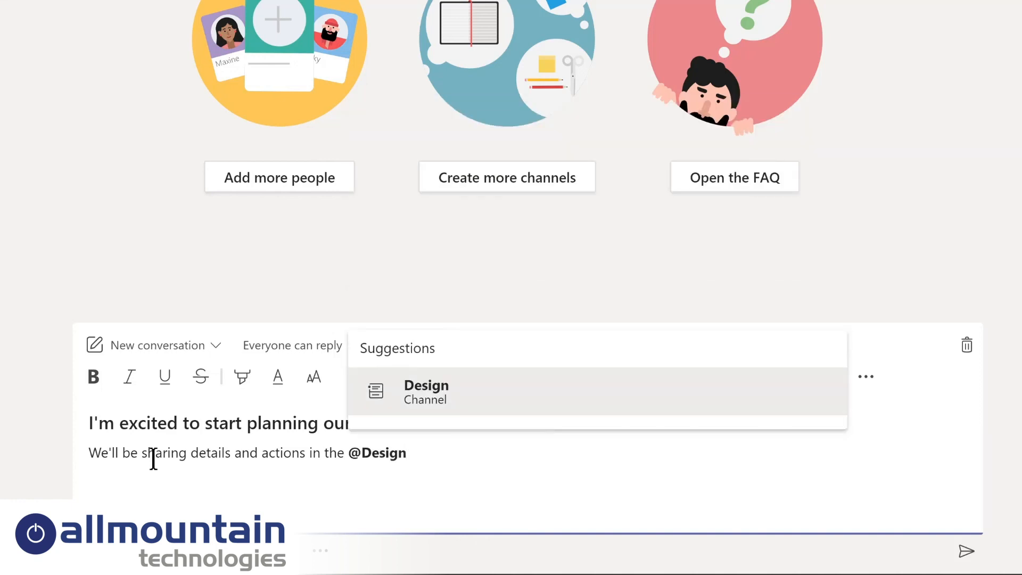
pyautogui.press('Return')
pyautogui.write('channel')
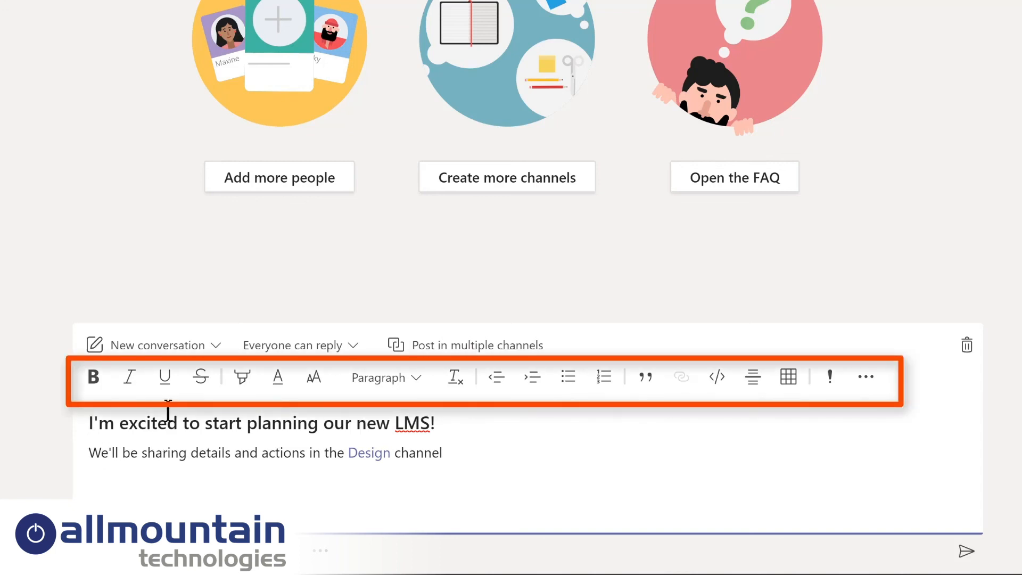
# Step: Highlight the whole message body sentence in yellow
pyautogui.tripleClick(91, 452)
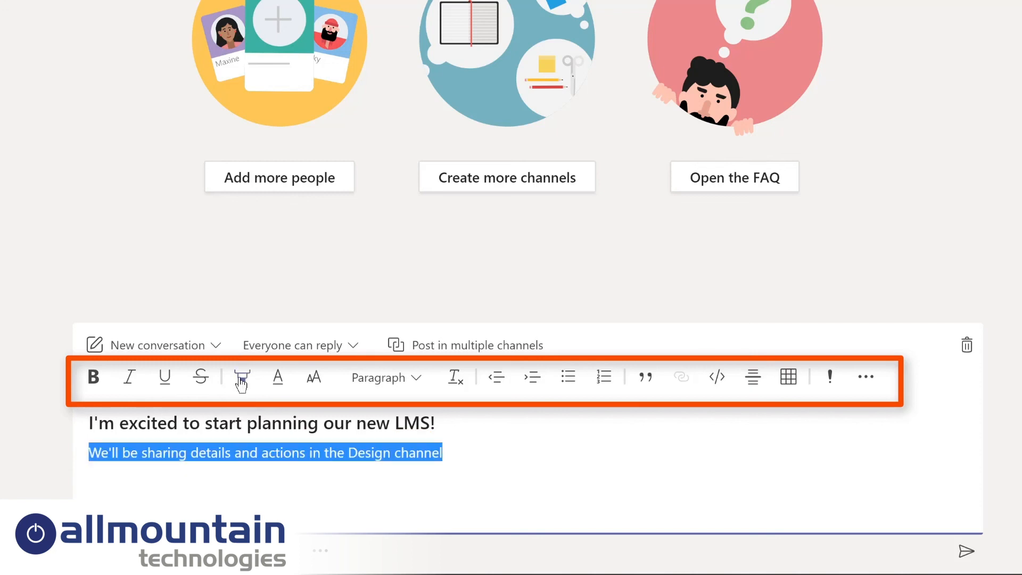
pyautogui.click(243, 378)
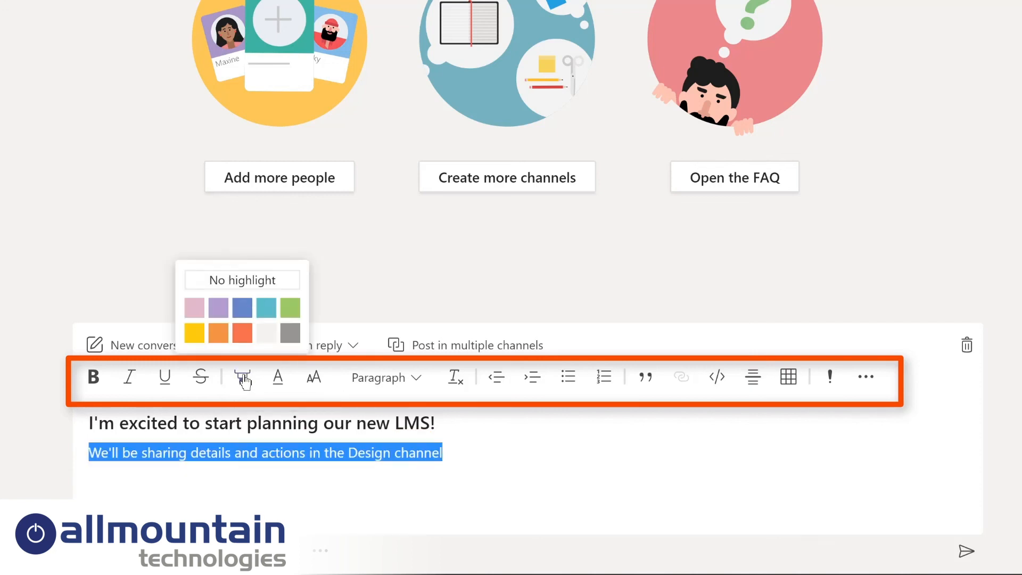
pyautogui.click(195, 333)
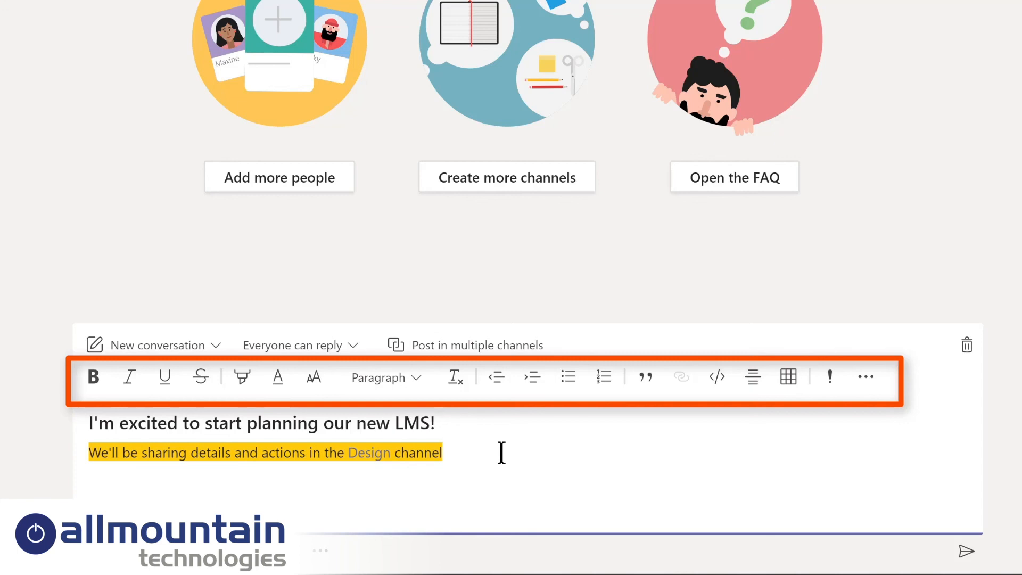
# Step: Add a smiley emoji on a new line below the sentence and insert the cheering man GIF from a "yay" search
pyautogui.press('Return')
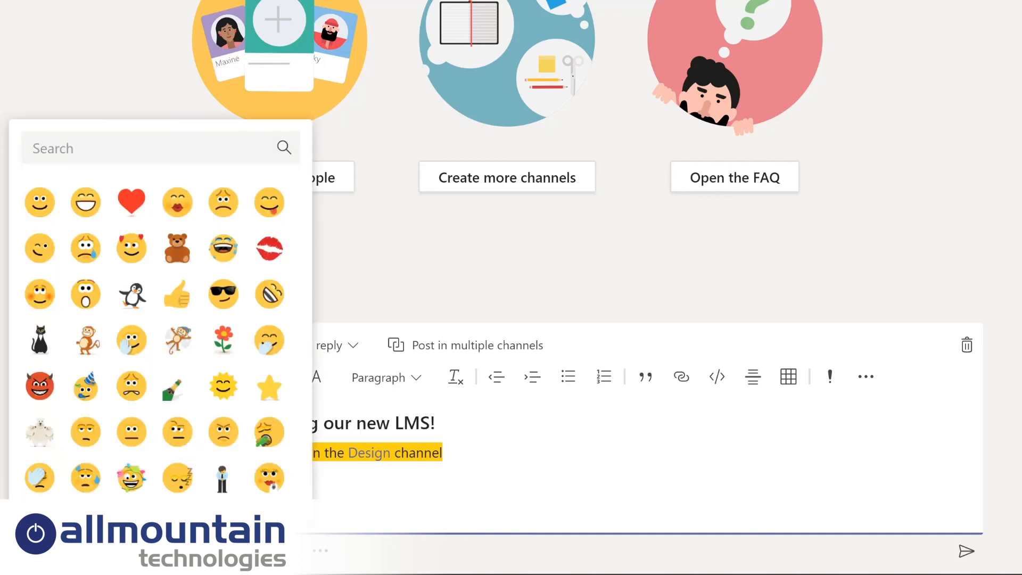
pyautogui.click(40, 202)
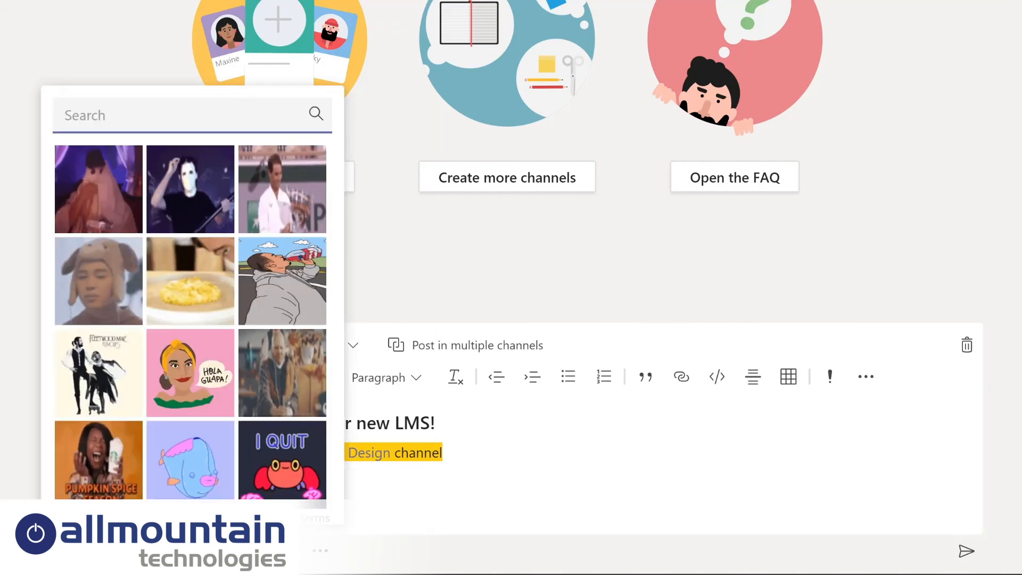
pyautogui.write('yay')
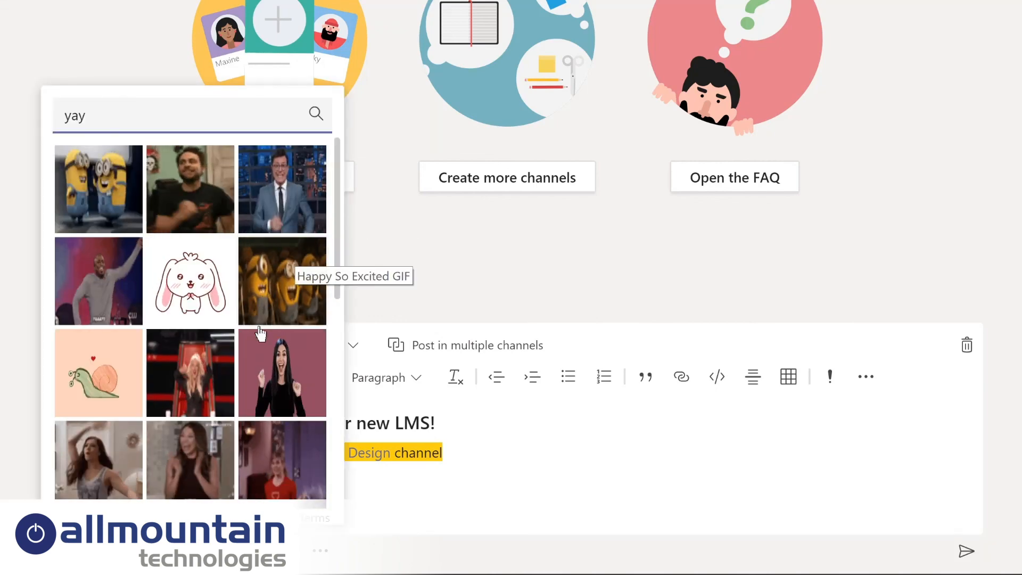
pyautogui.click(90, 292)
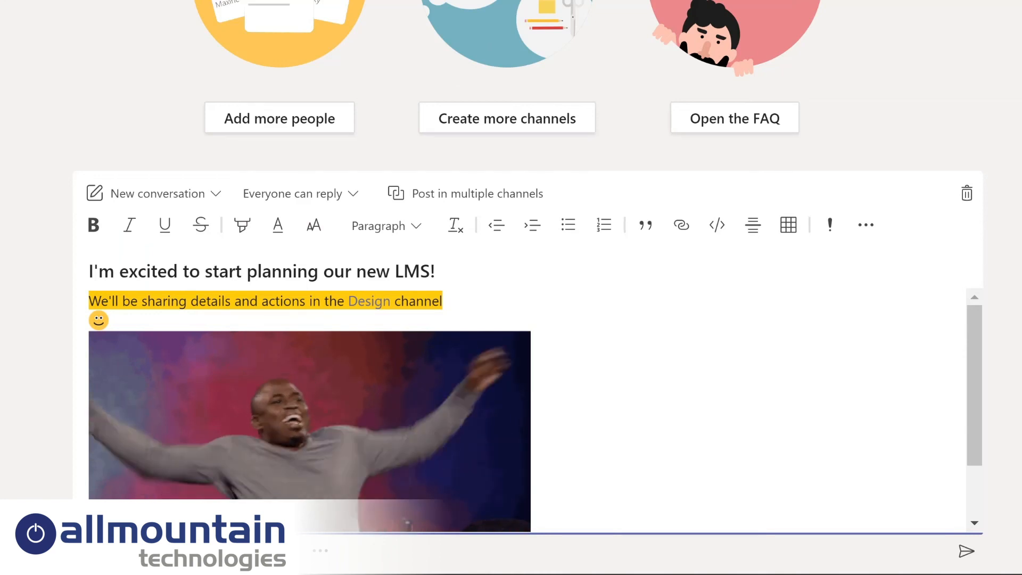
# Step: Add the popular "OH YEAH!" sticker to the message and post it in the General channel
pyautogui.click(230, 551)
pyautogui.click(190, 270)
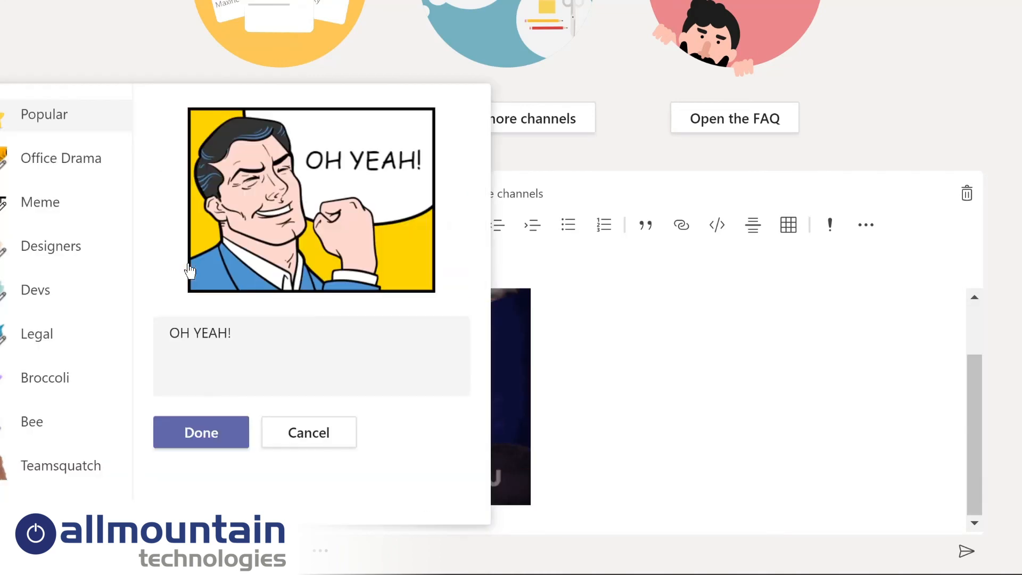
pyautogui.click(202, 432)
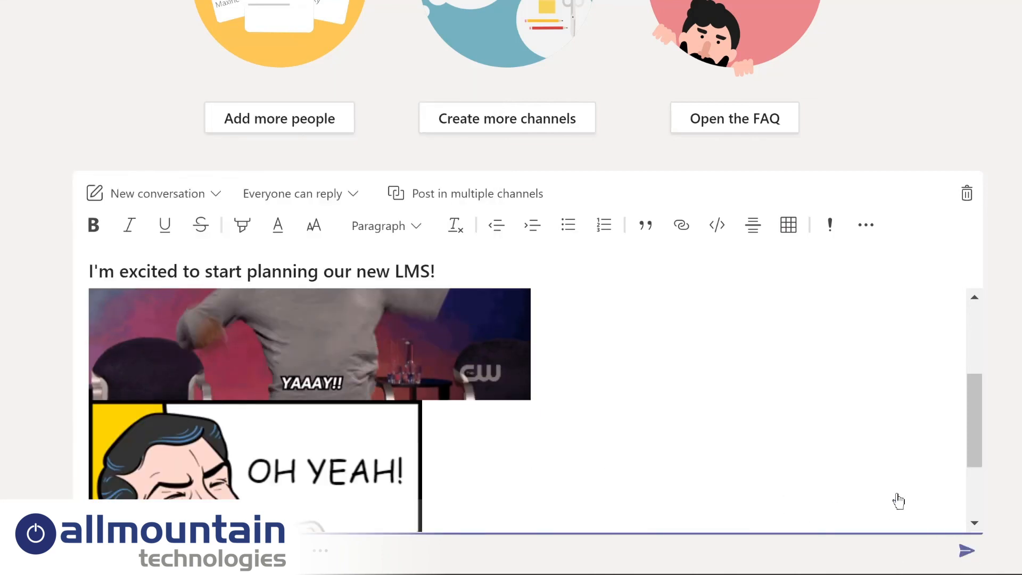
pyautogui.hotkey('ctrl', 'Return')
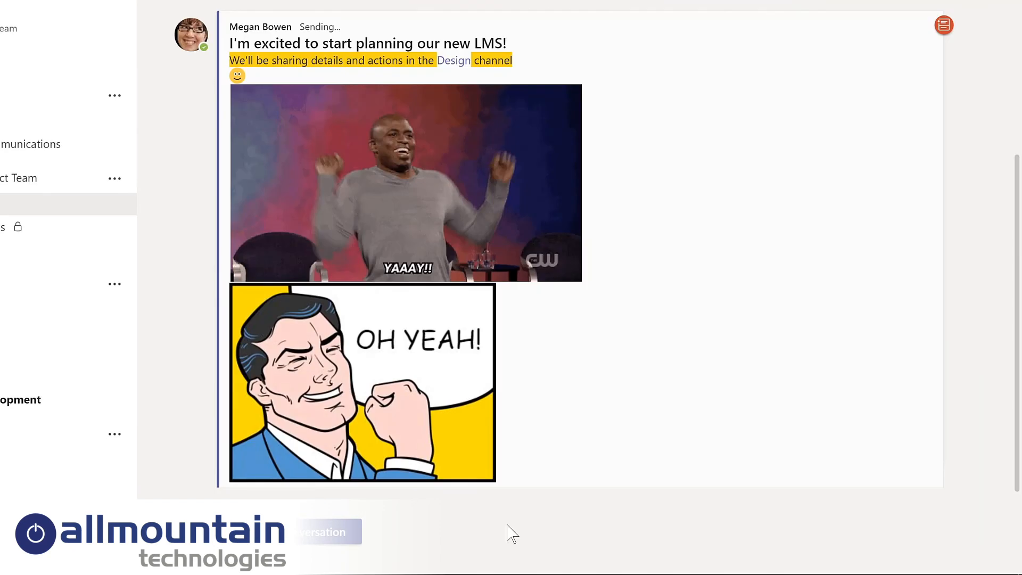